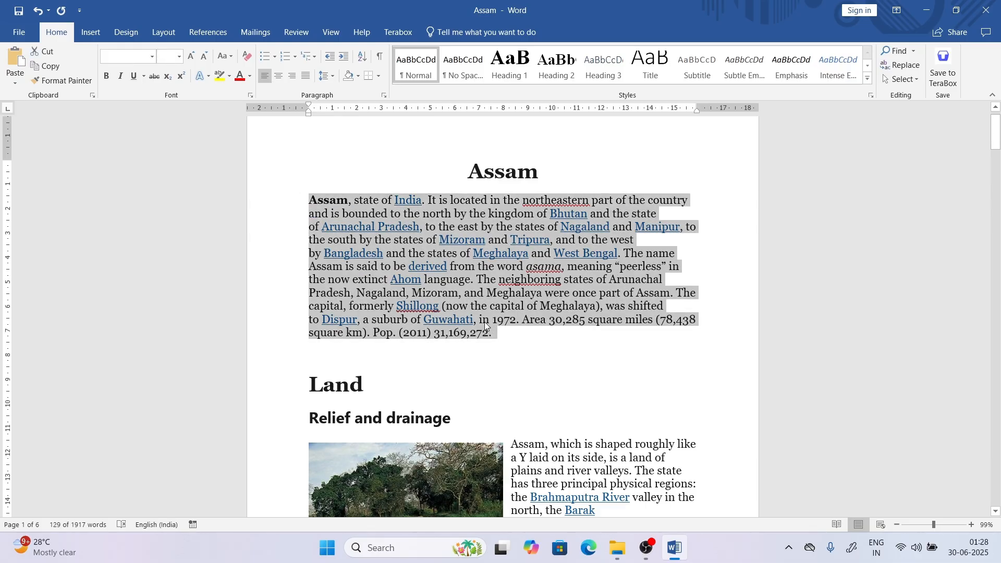
Try to split the selected introductory paragraph under the Assam title into three columns using the preset.
scroll(485, 324, "down", 2)
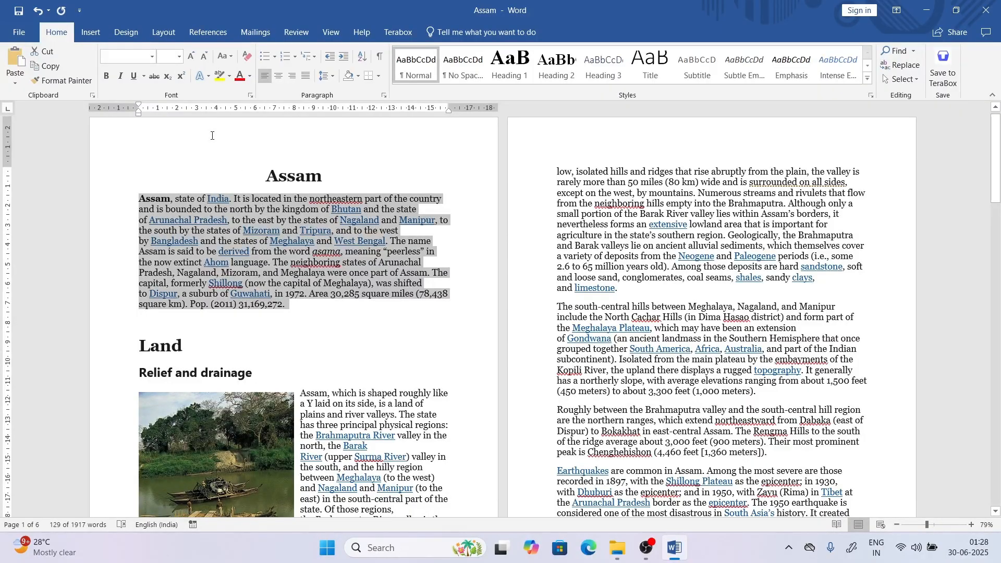
left_click(164, 33)
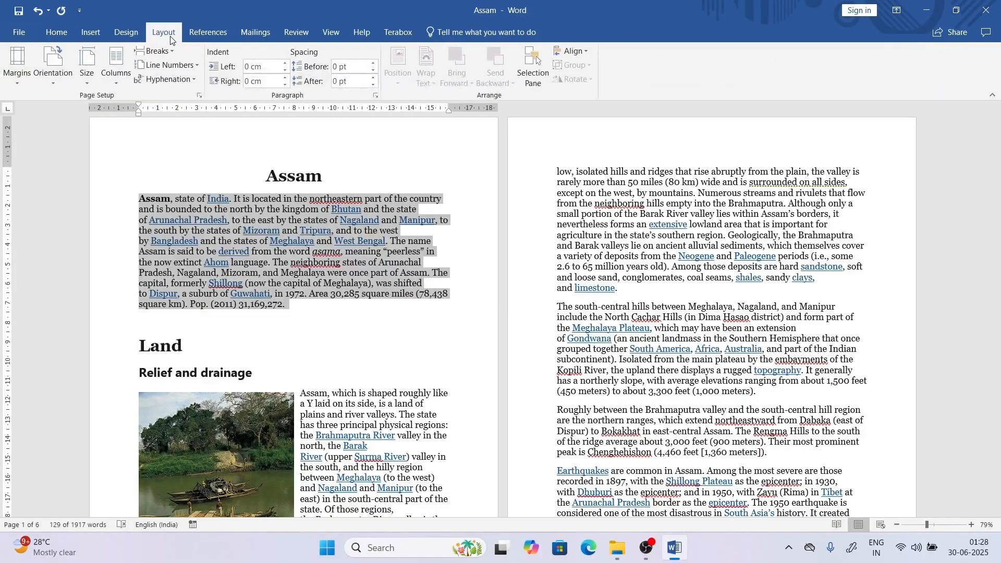
left_click(120, 73)
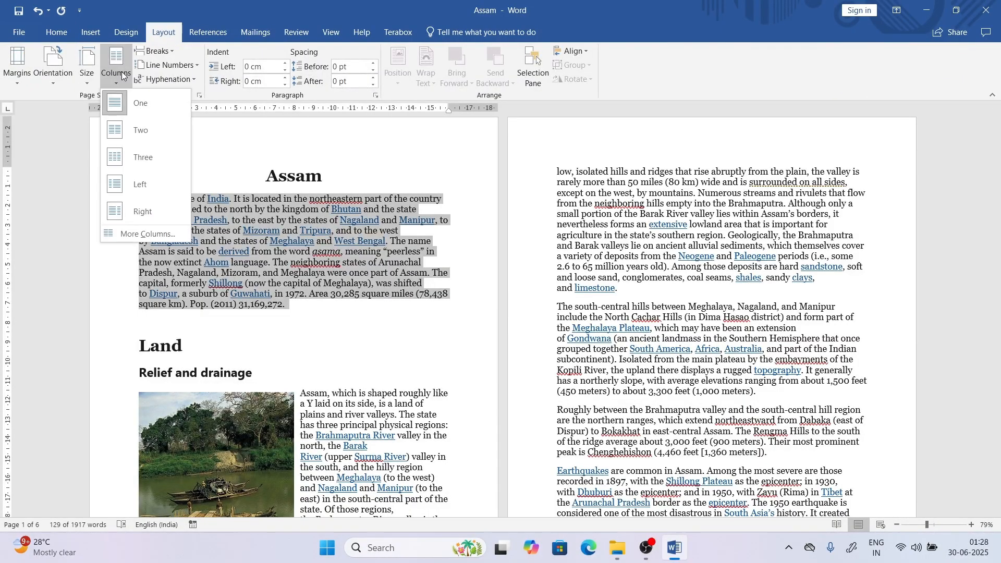
left_click(141, 164)
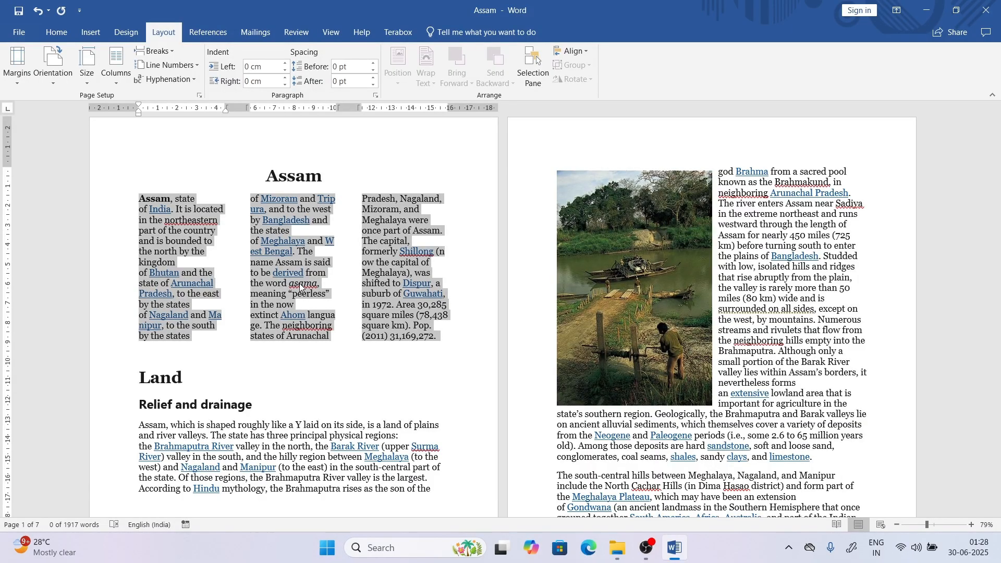
key("ctrl+z")
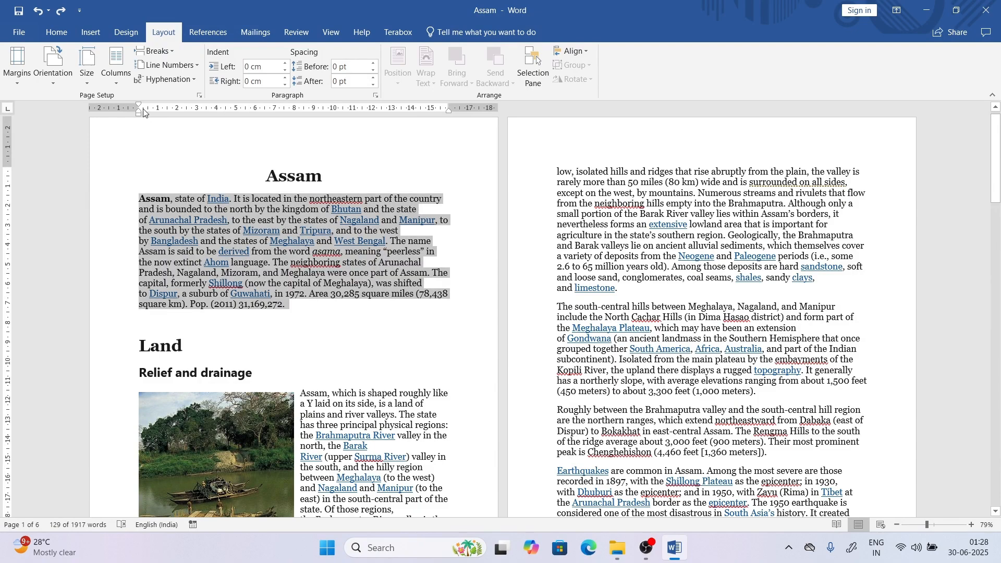
Format the selected introductory paragraph under the Assam title as three equal columns with a line between them.
left_click(116, 65)
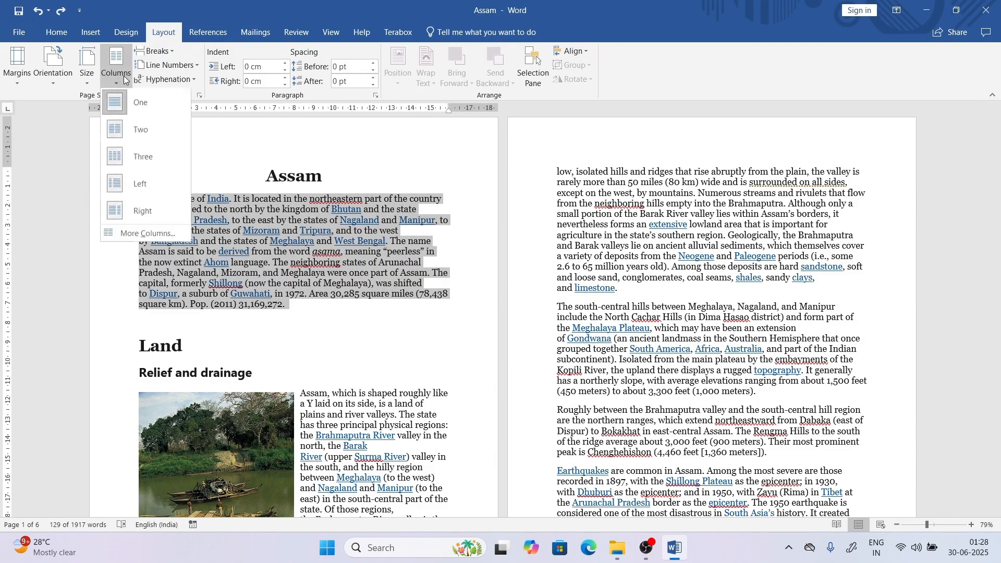
left_click(142, 237)
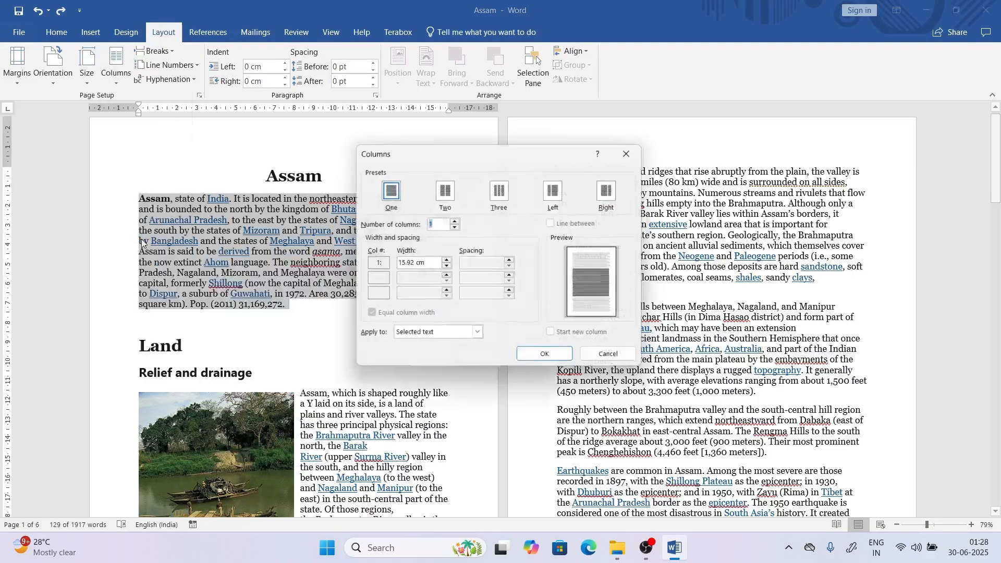
left_click(455, 222)
left_click(455, 221)
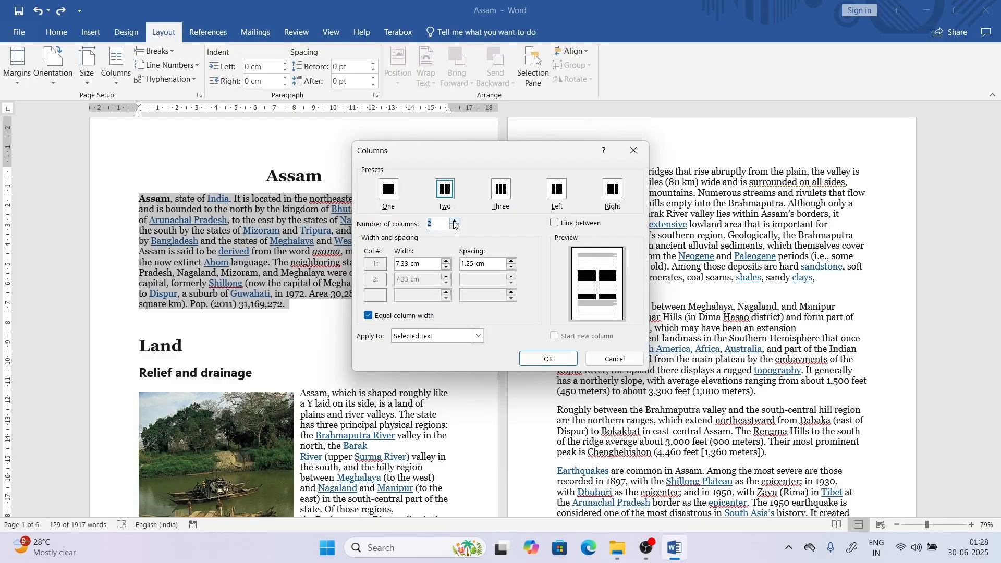
left_click(555, 224)
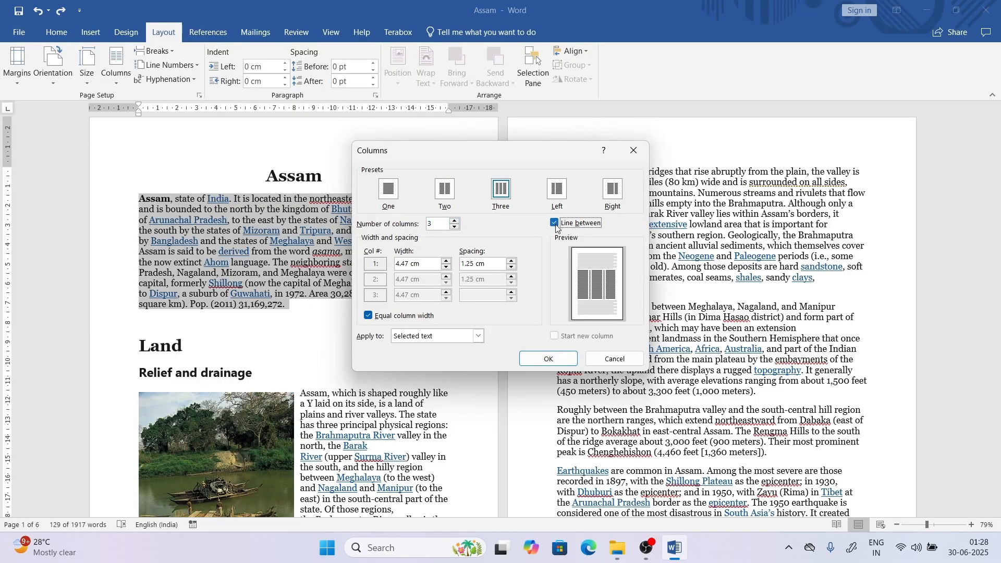
left_click(547, 359)
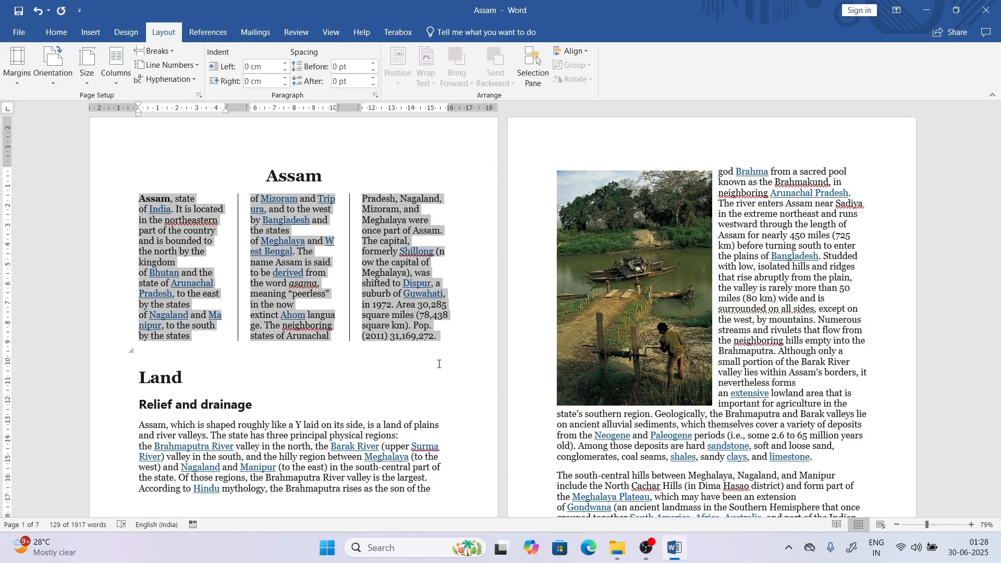
left_click(455, 347)
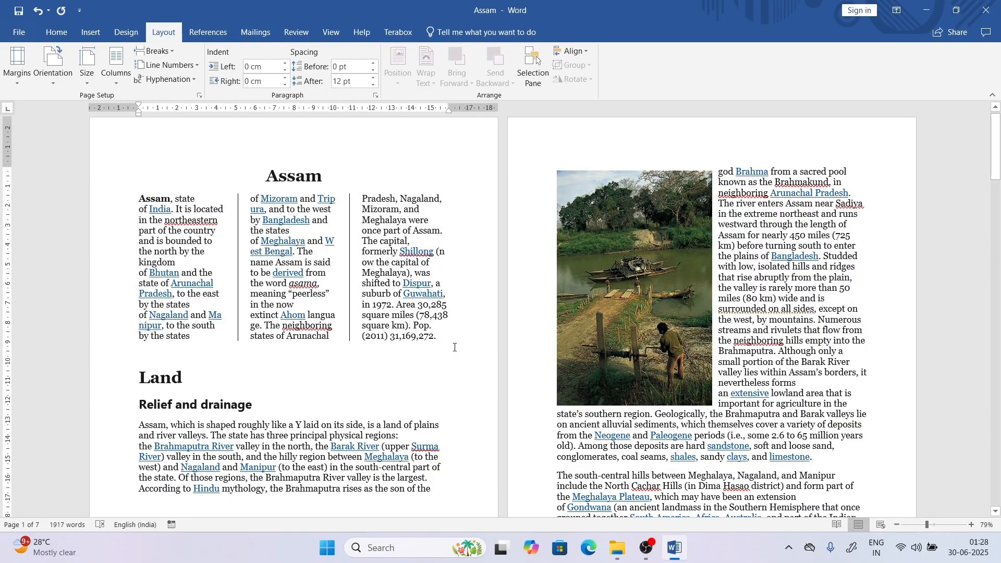
Review all pages in the print preview, then inspect the page layout in the document view.
key("ctrl+p")
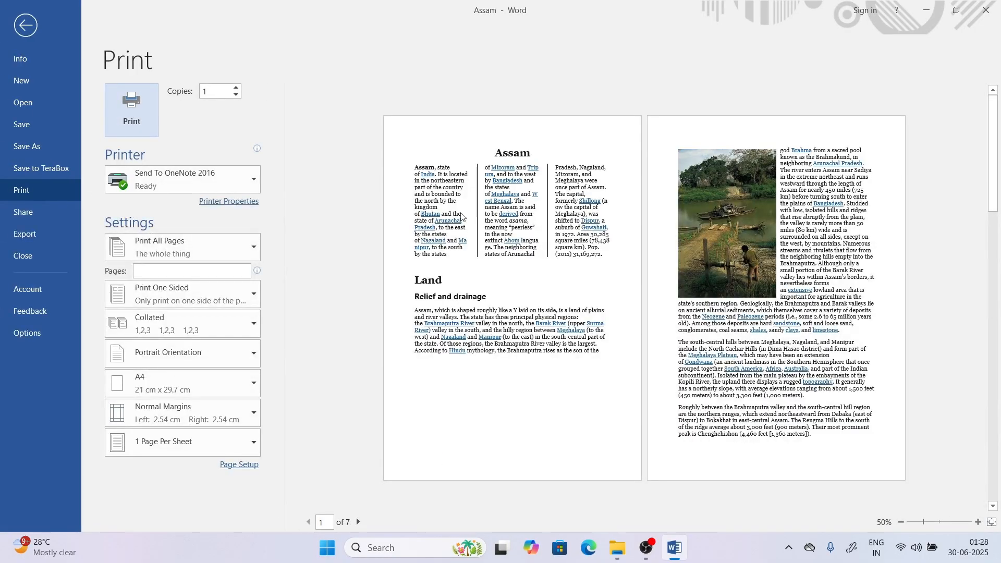
left_click(449, 158)
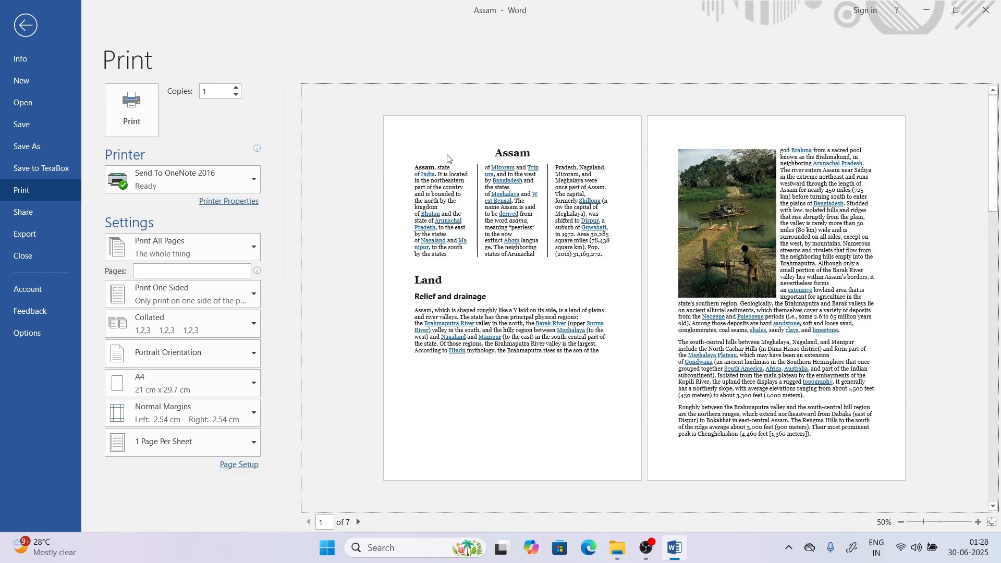
left_click(358, 522)
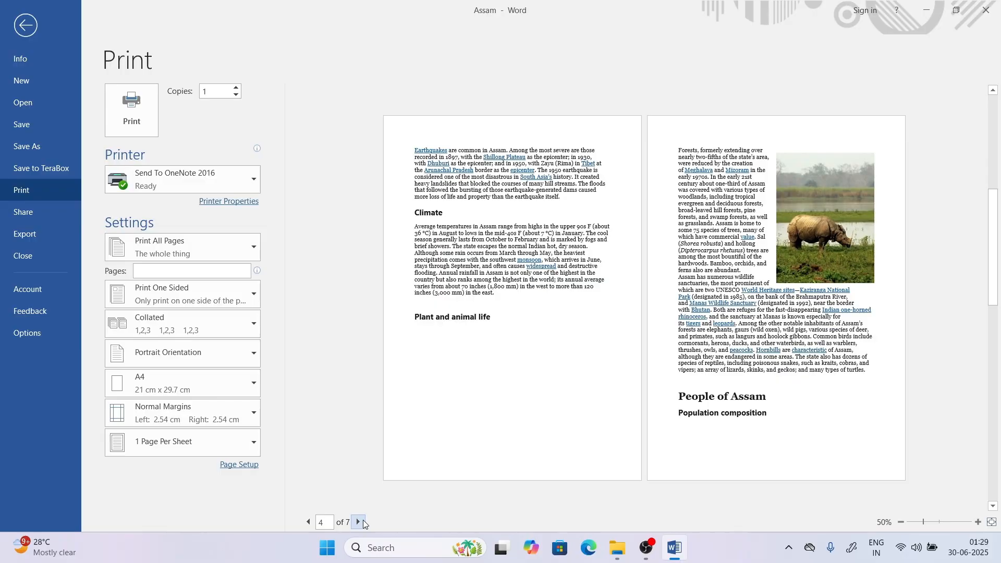
left_click(363, 521)
left_click(363, 521)
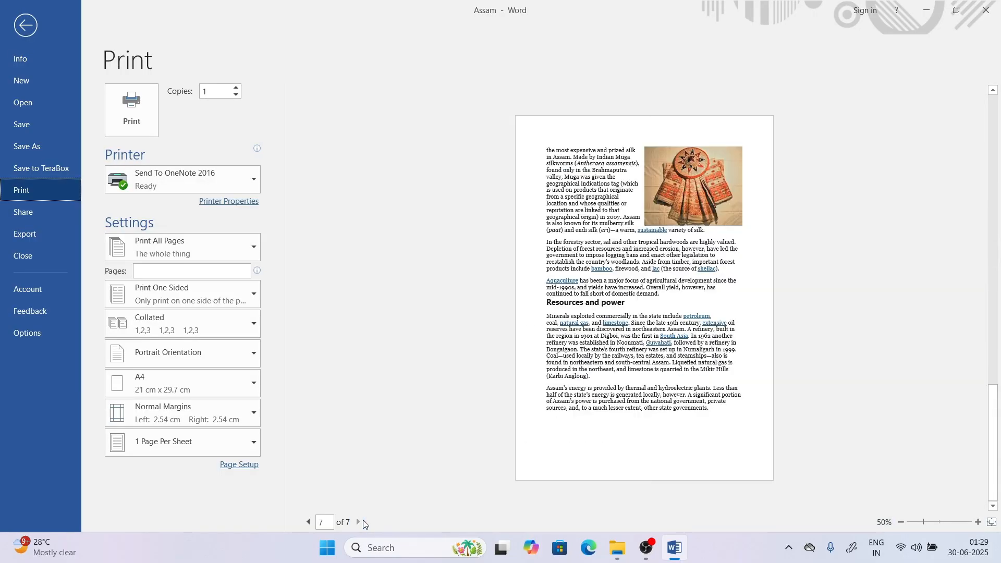
left_click(38, 36)
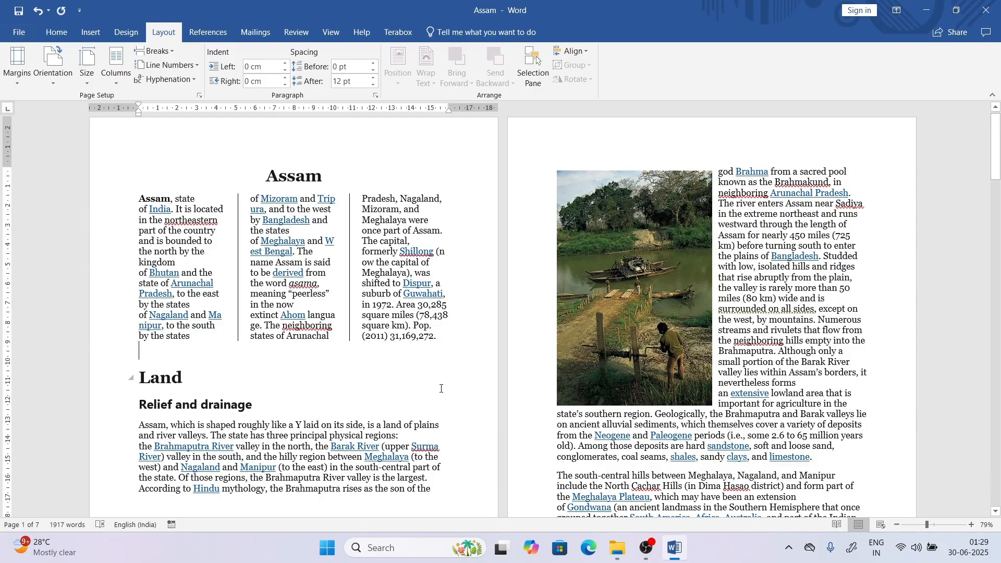
scroll(441, 389, "down", 4, "ctrl")
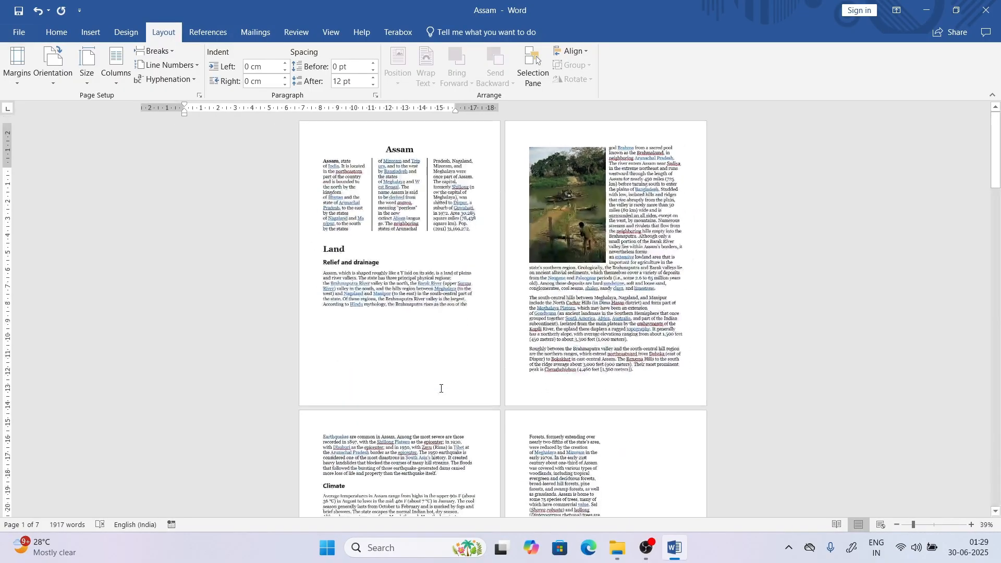
scroll(441, 389, "down", 2, "ctrl")
scroll(441, 388, "up", 7, "ctrl")
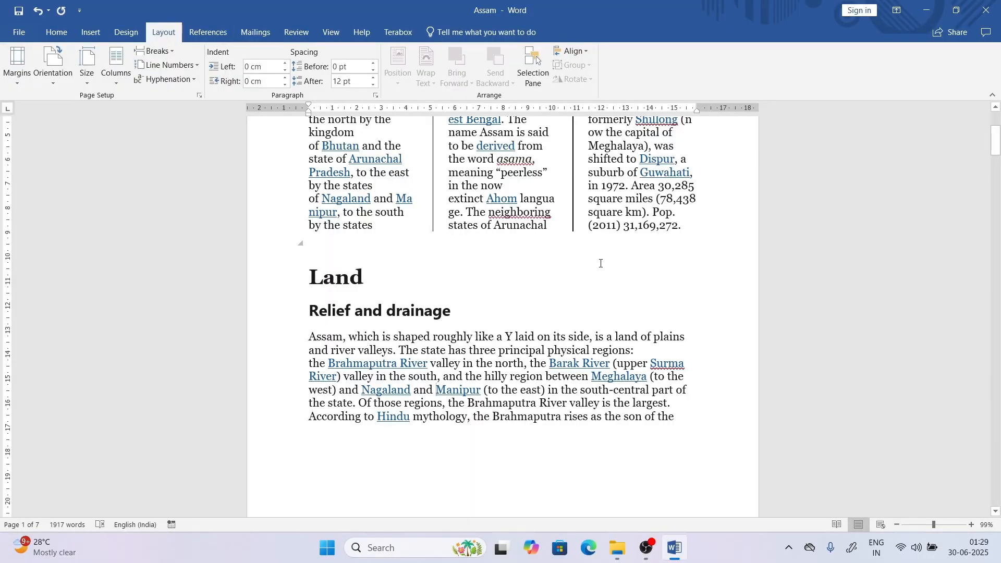
scroll(600, 264, "down", 3, "ctrl")
scroll(600, 264, "down", 1, "ctrl")
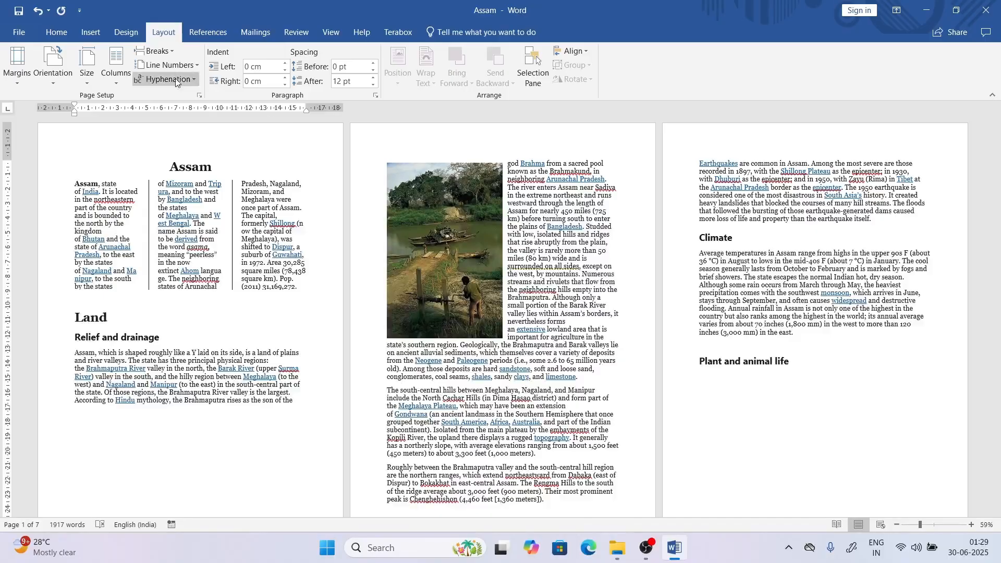
Add centred page numbers in the Page X of Y style Bold Numbers 2 at the bottom of the pages and leave footer editing.
left_click(90, 31)
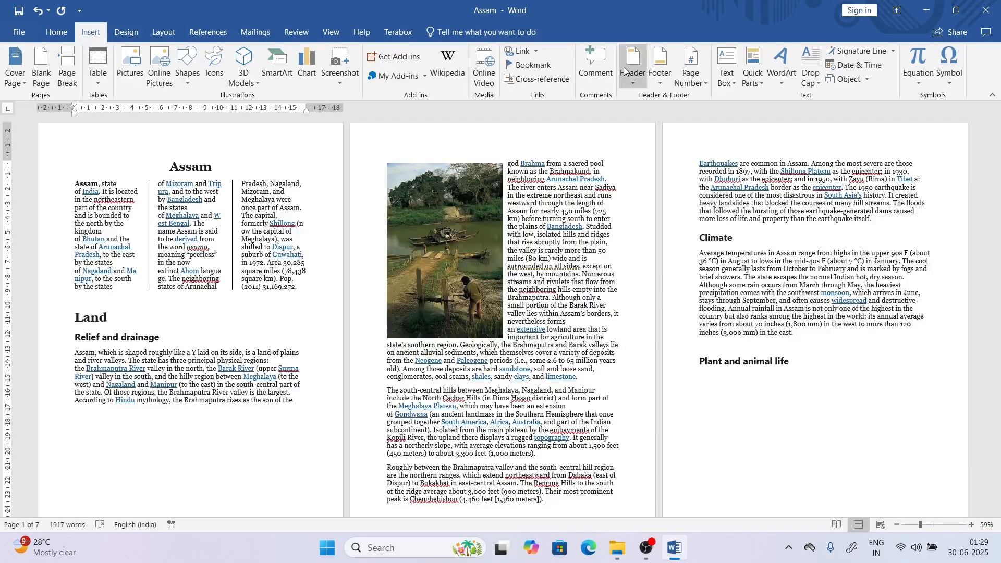
left_click(685, 70)
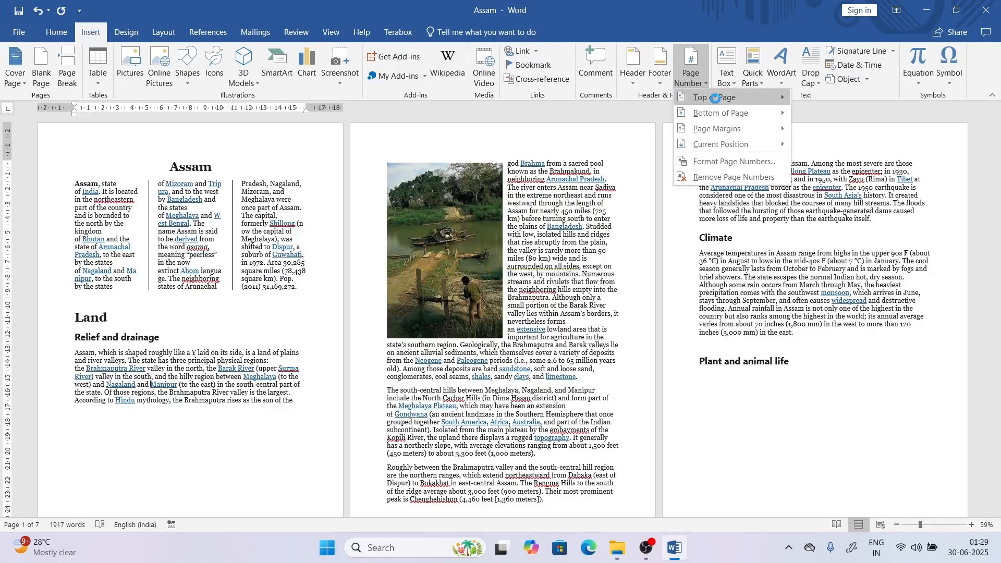
mouse_move(739, 117)
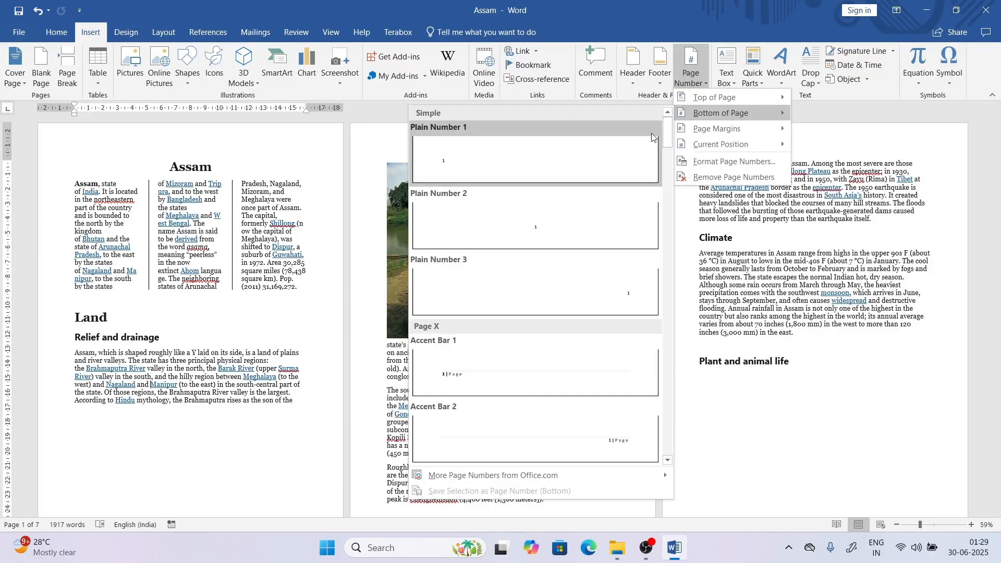
scroll(672, 156, "down", 3)
scroll(666, 198, "down", 5)
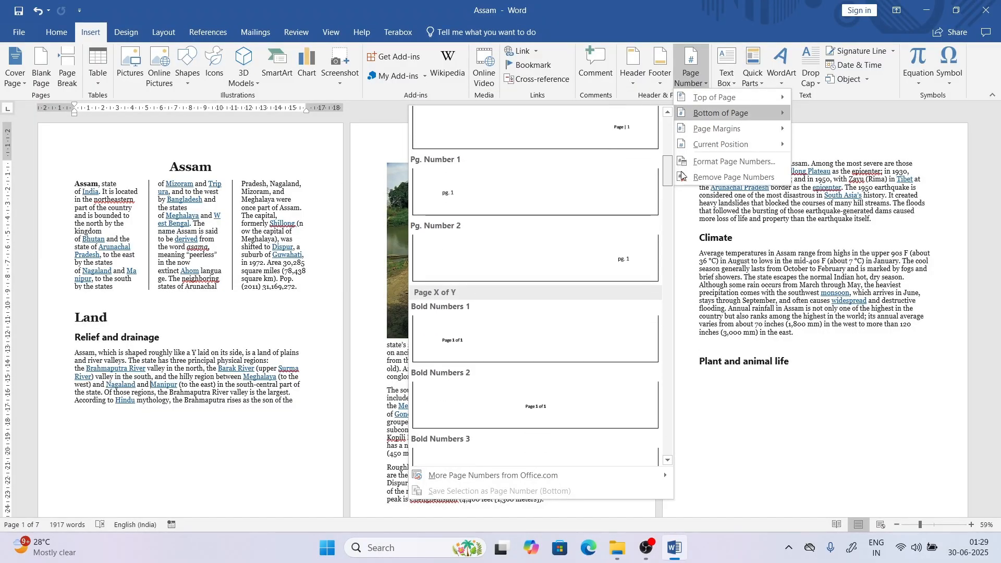
left_click(553, 333)
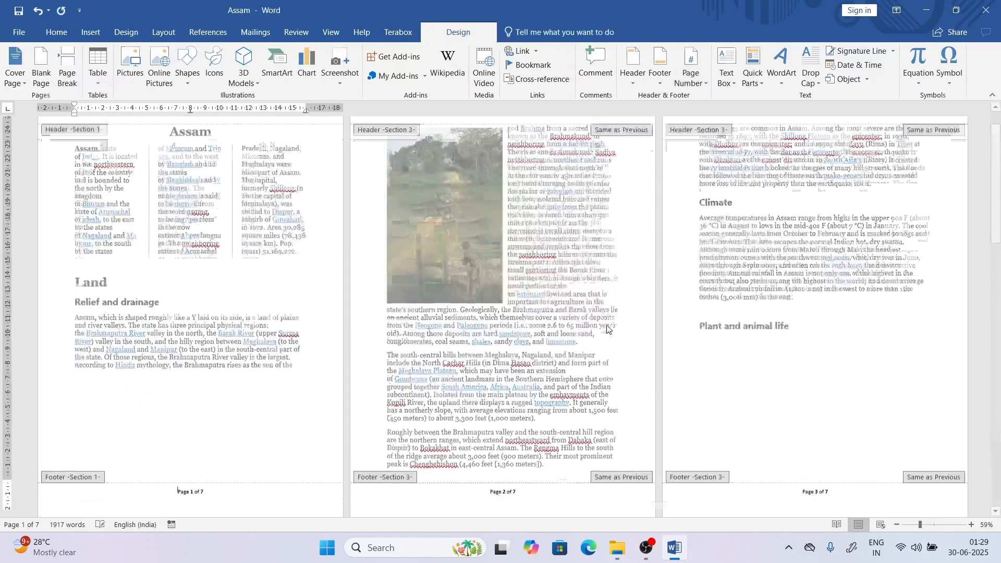
left_click(664, 68)
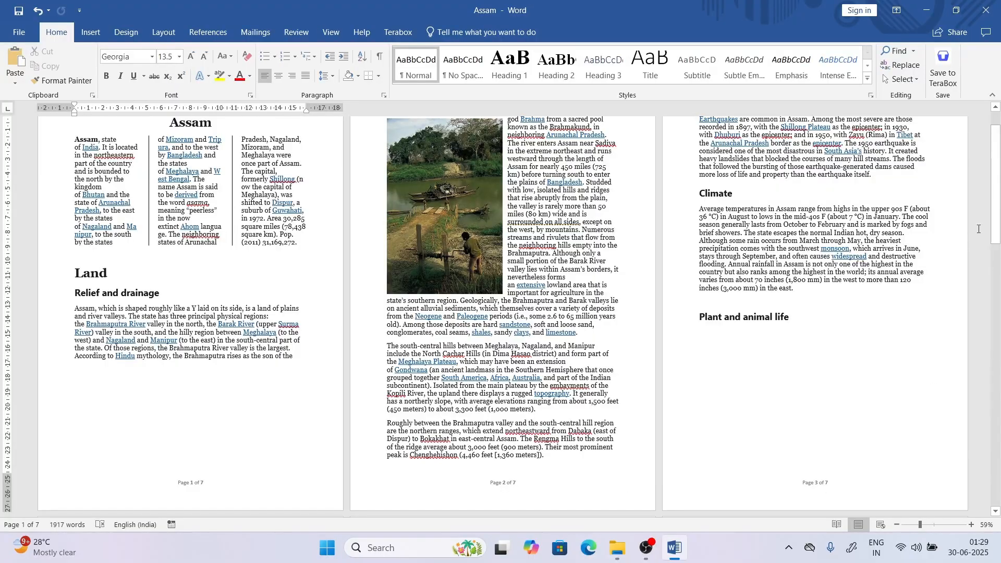
Check the page numbers at the foot of the pages in the print preview and return to the document.
mouse_move(996, 229)
left_mouse_down()
mouse_move(999, 482)
mouse_move(998, 215)
left_mouse_up()
key("ctrl+p")
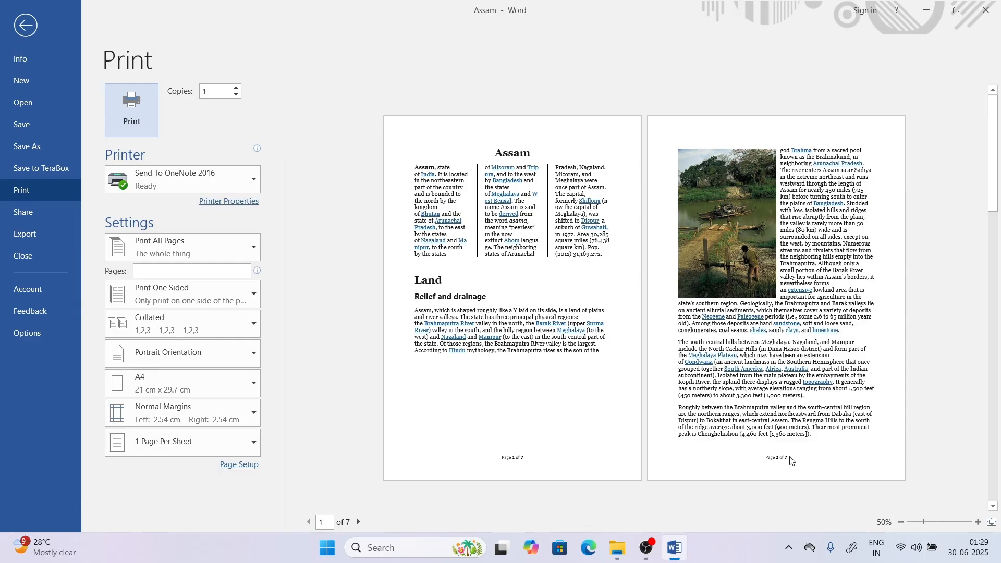
left_click(25, 25)
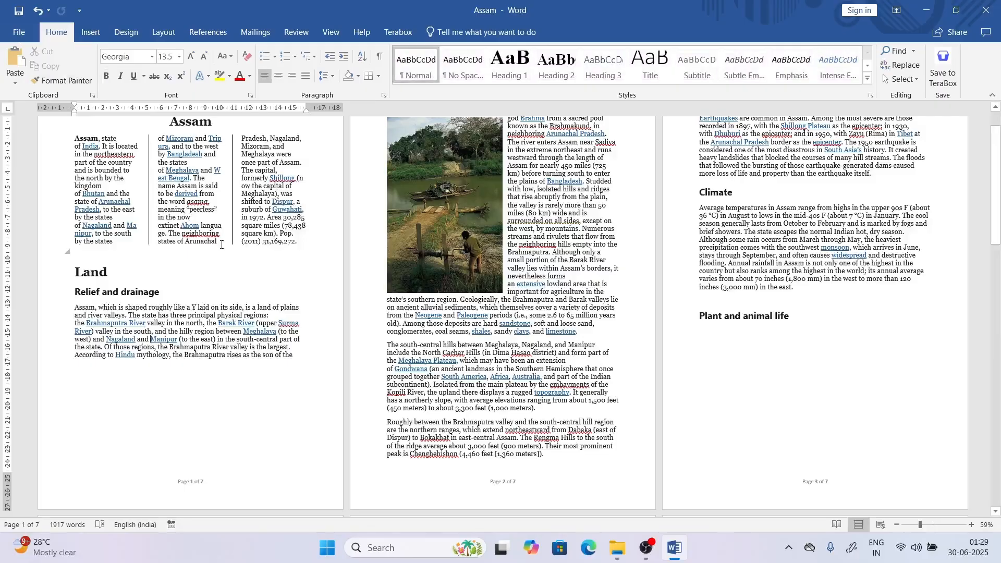
key("ctrl+p")
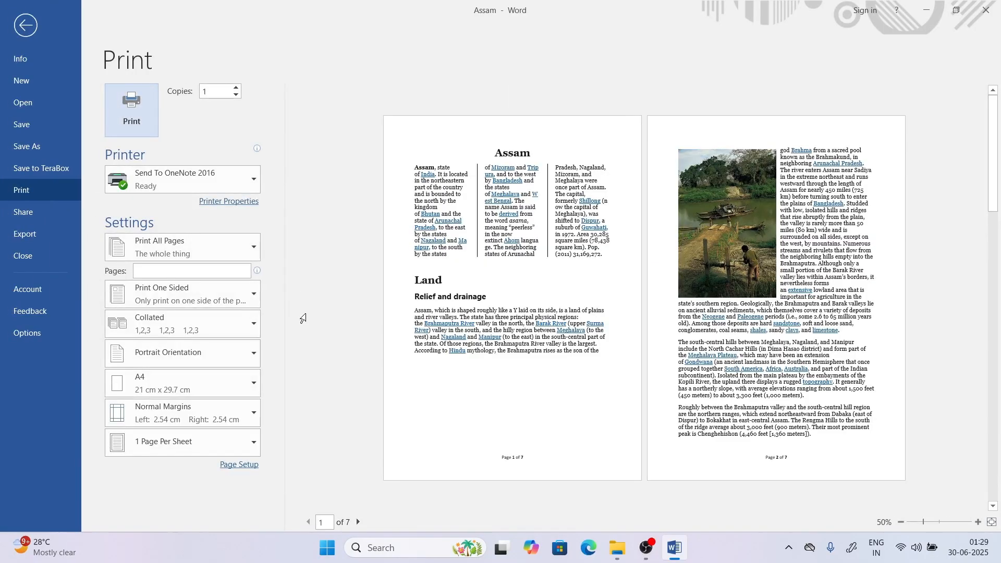
left_click(29, 23)
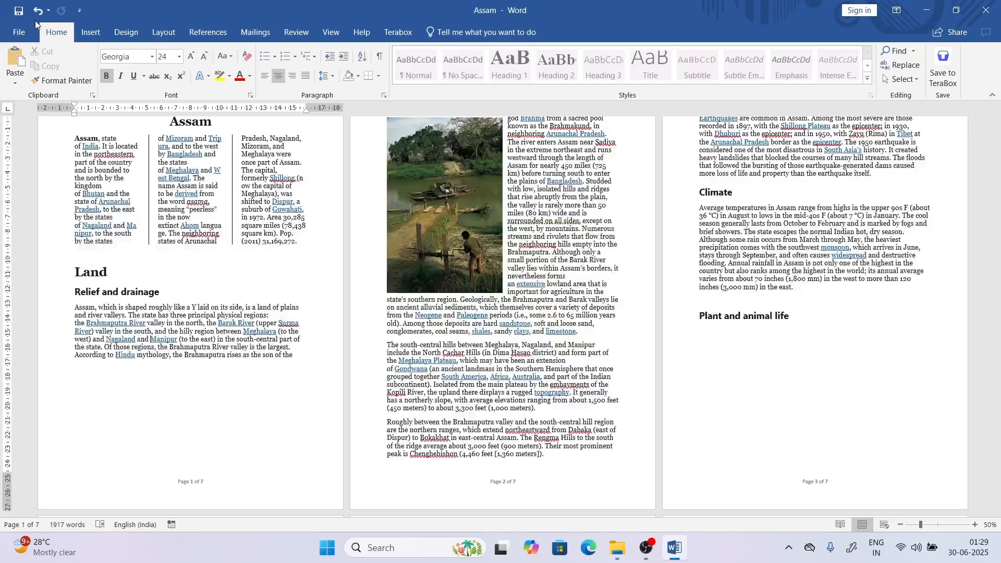
left_click(27, 37)
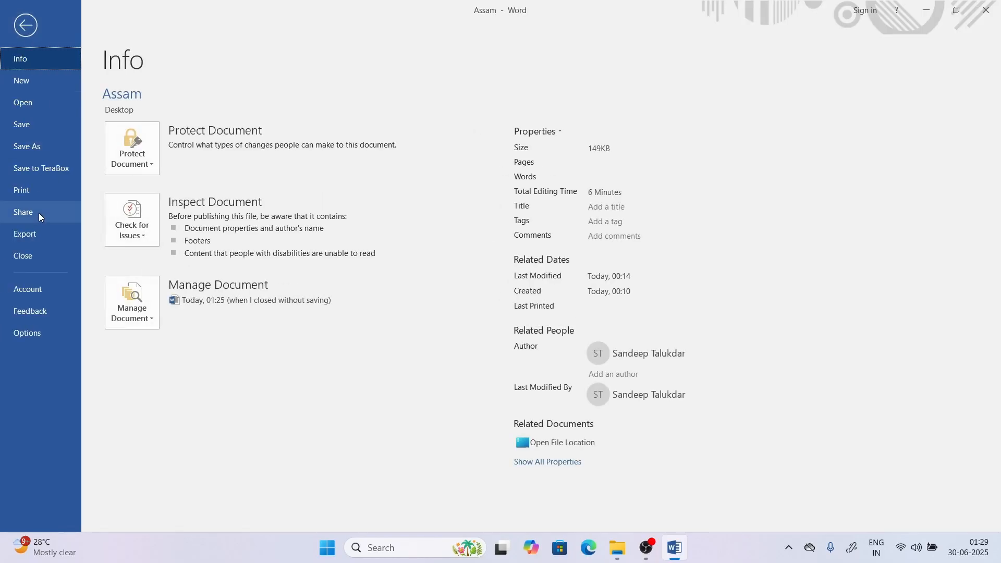
left_click(33, 195)
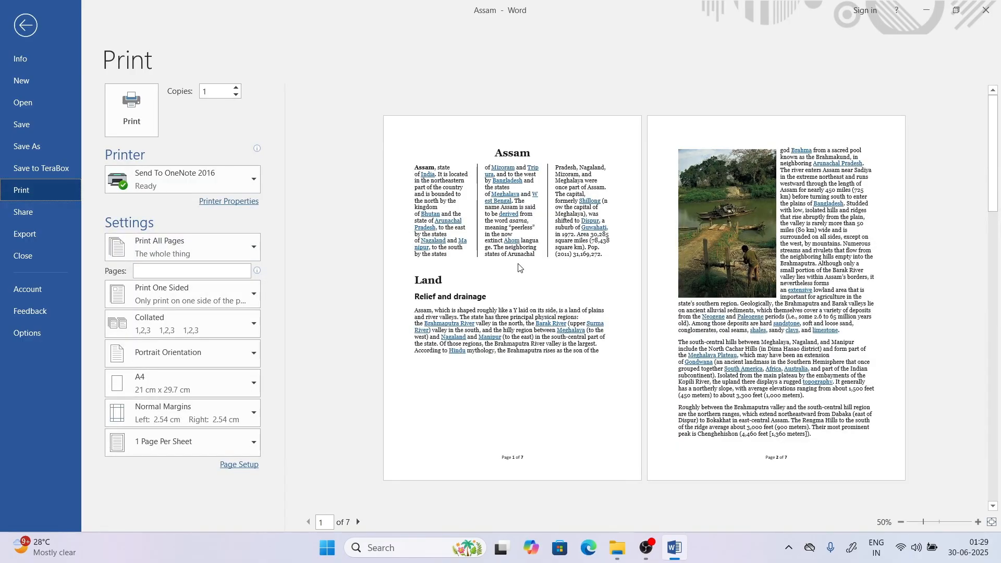
left_click(27, 28)
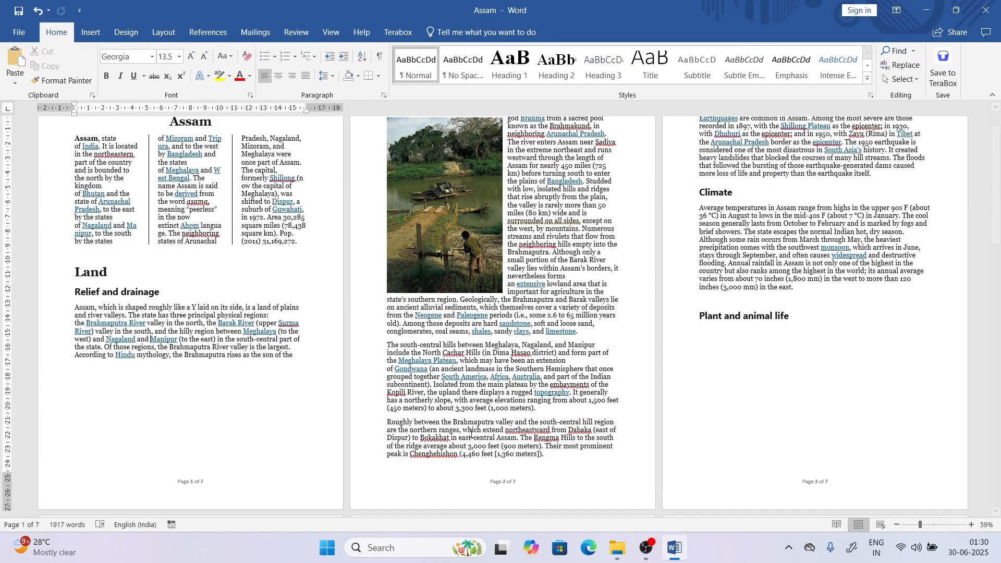
Add a Blank-style page header reading "ADRE 2.0" and leave header editing.
left_click(89, 34)
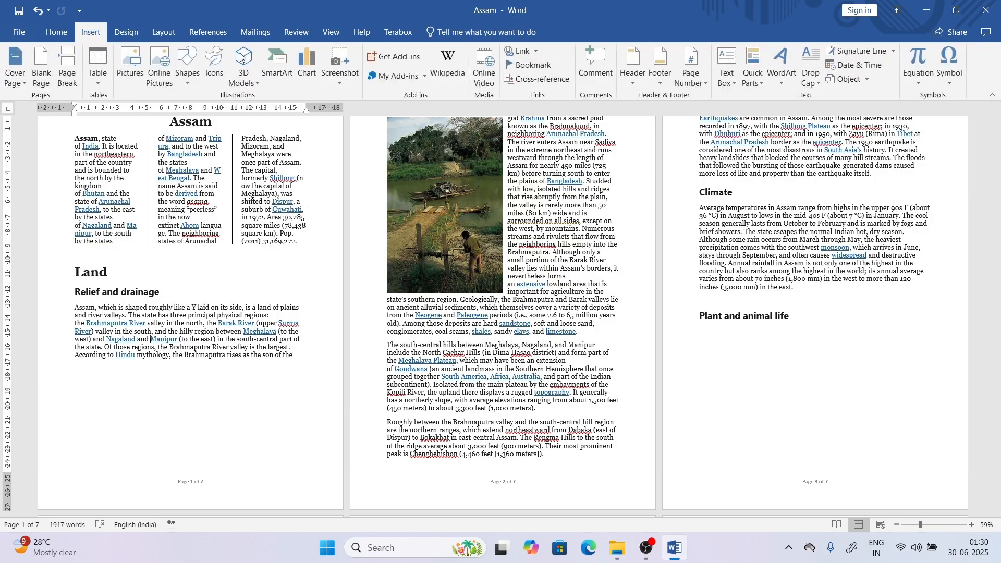
left_click(633, 71)
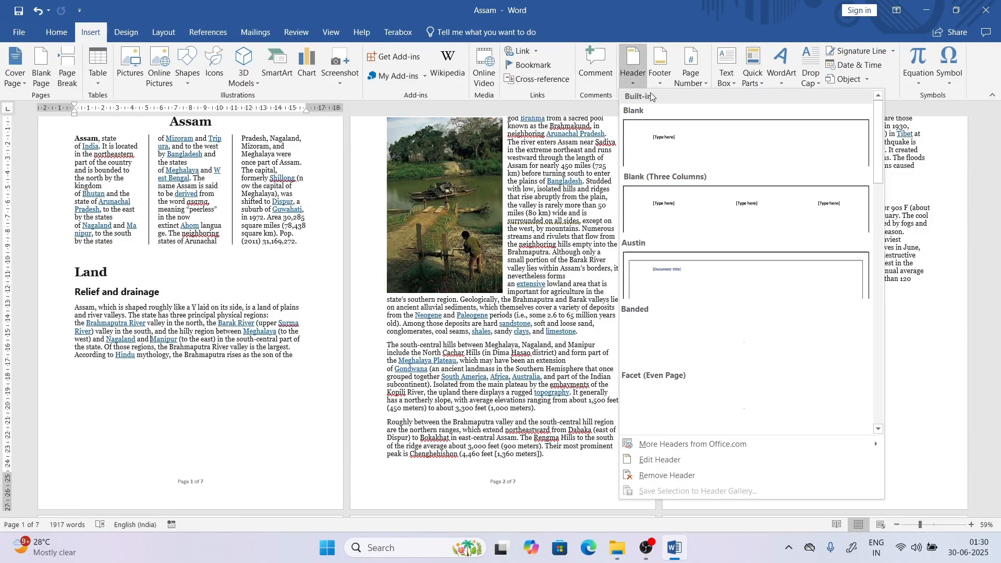
left_click(685, 155)
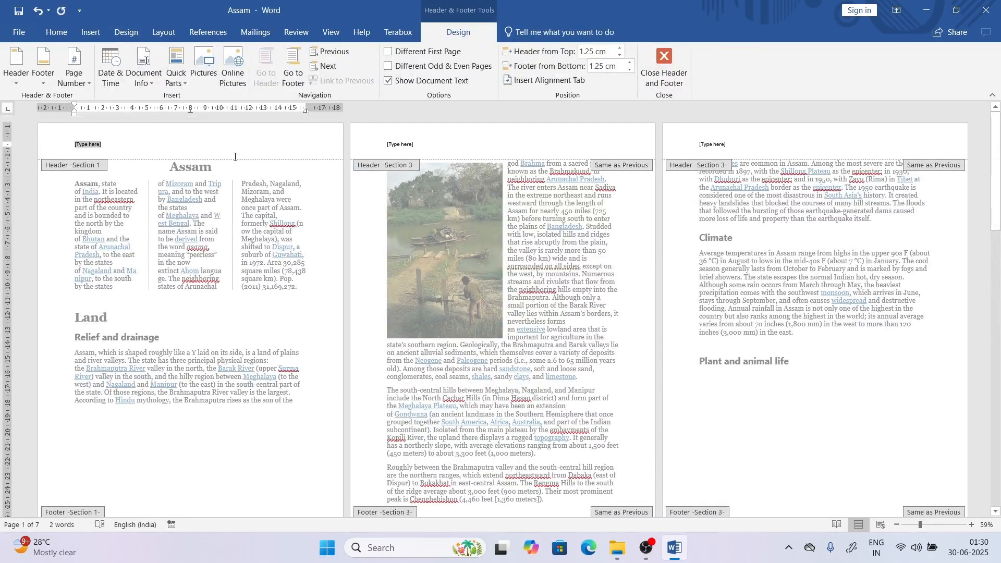
type("ADRE 2.0")
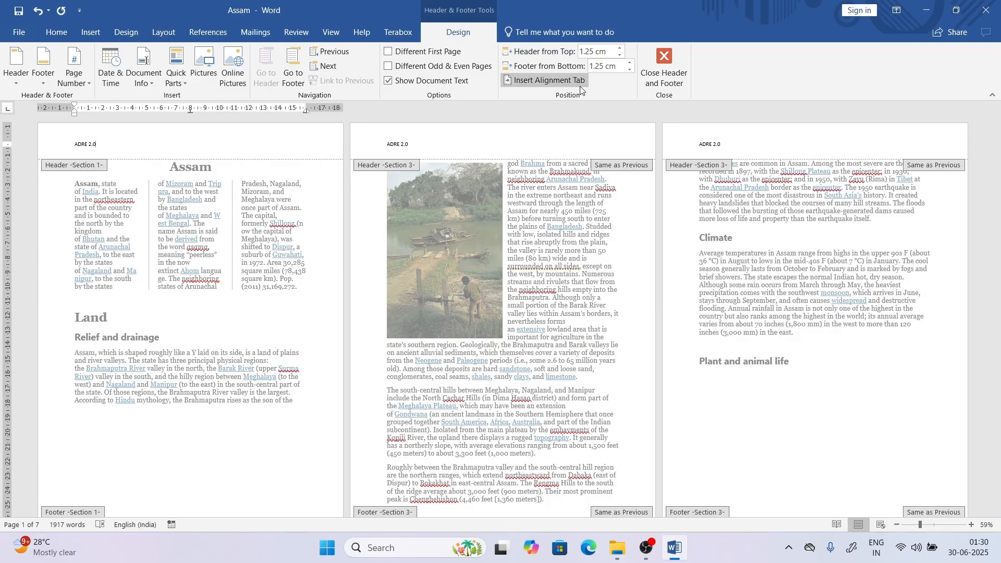
left_click(663, 70)
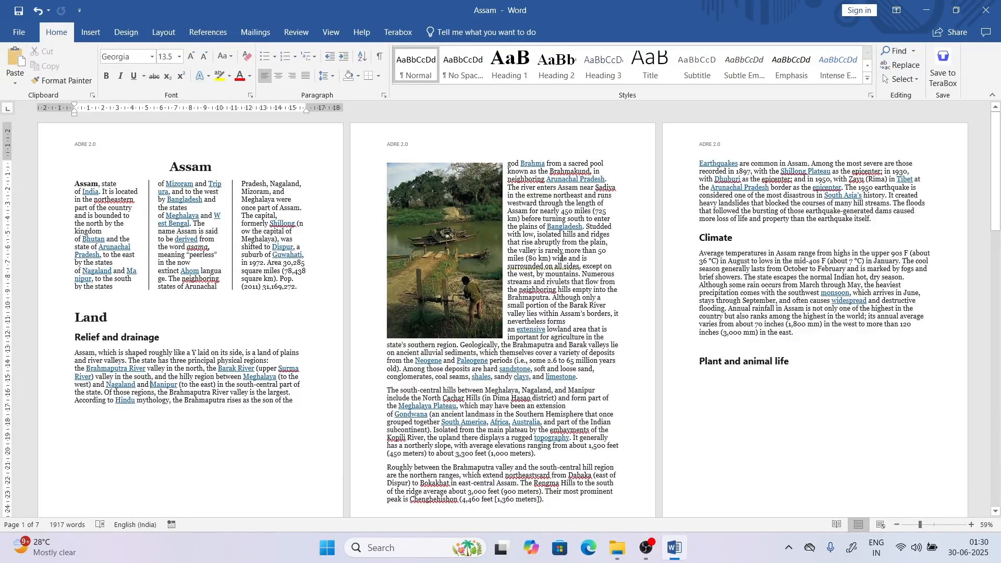
Replace the footer with the Blank (Three Columns) layout and insert the date in its first placeholder, in the format 30 June 2025.
left_click(94, 35)
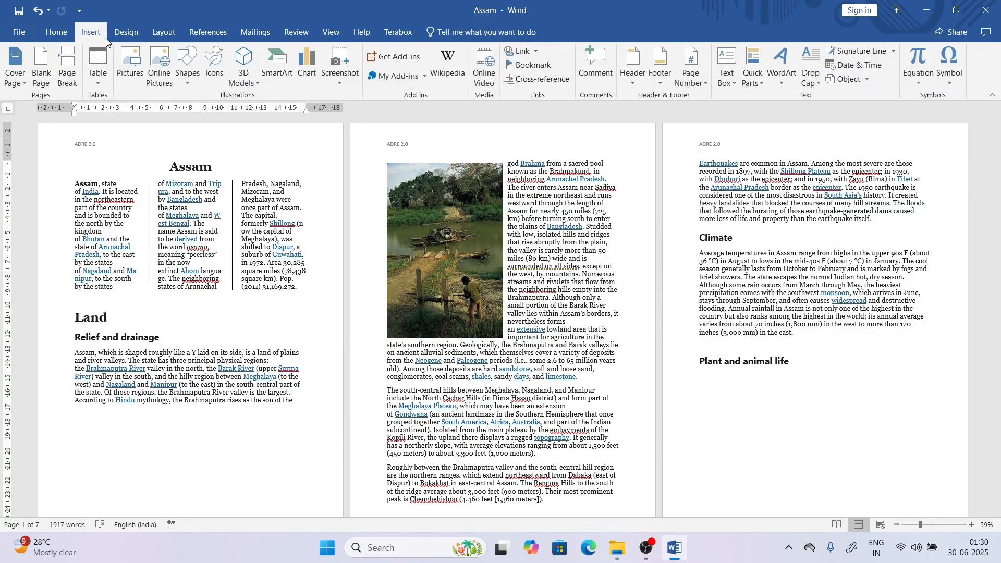
left_click(668, 83)
left_click(734, 196)
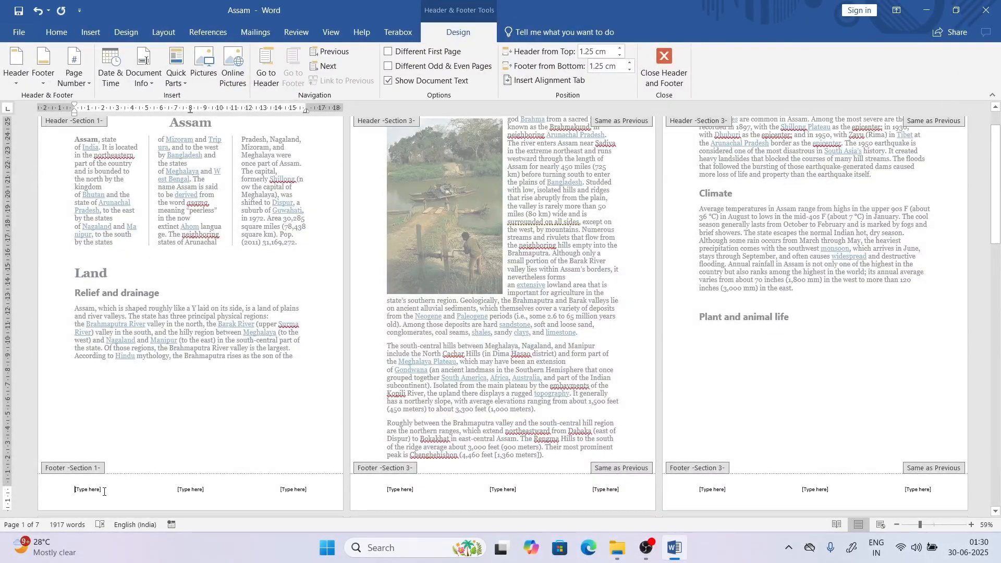
left_click(86, 490)
key("Delete")
left_click(112, 80)
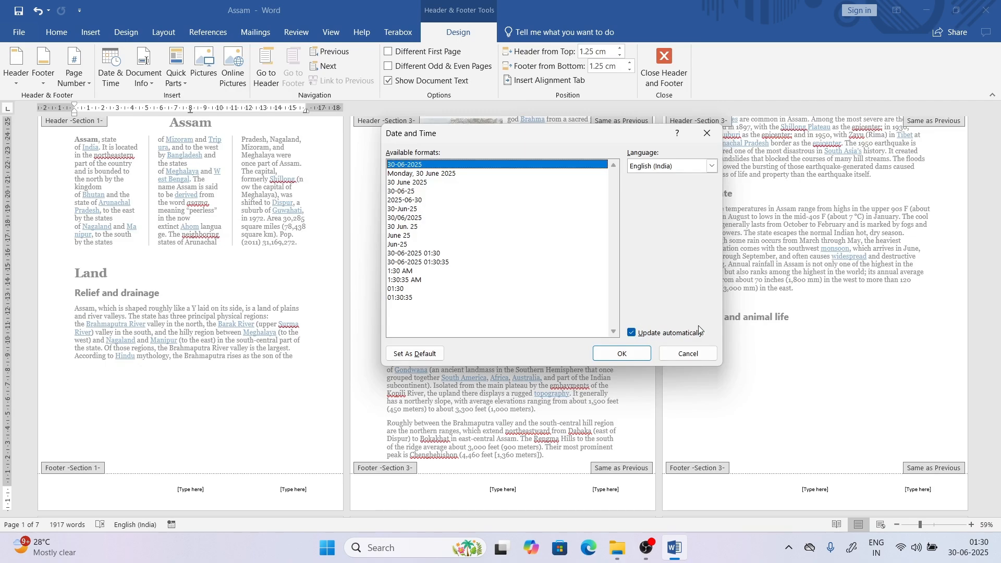
left_click(410, 184)
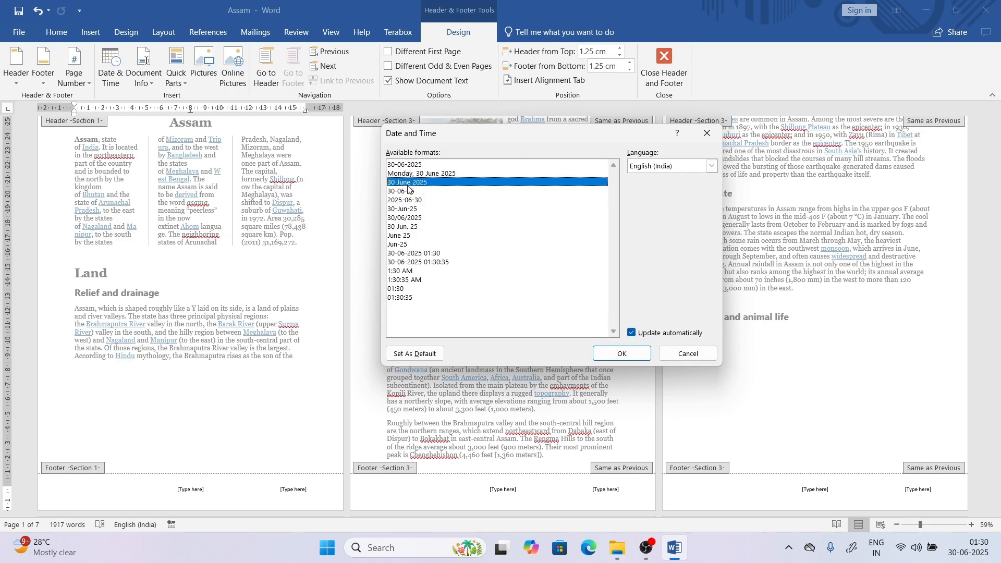
left_click(629, 354)
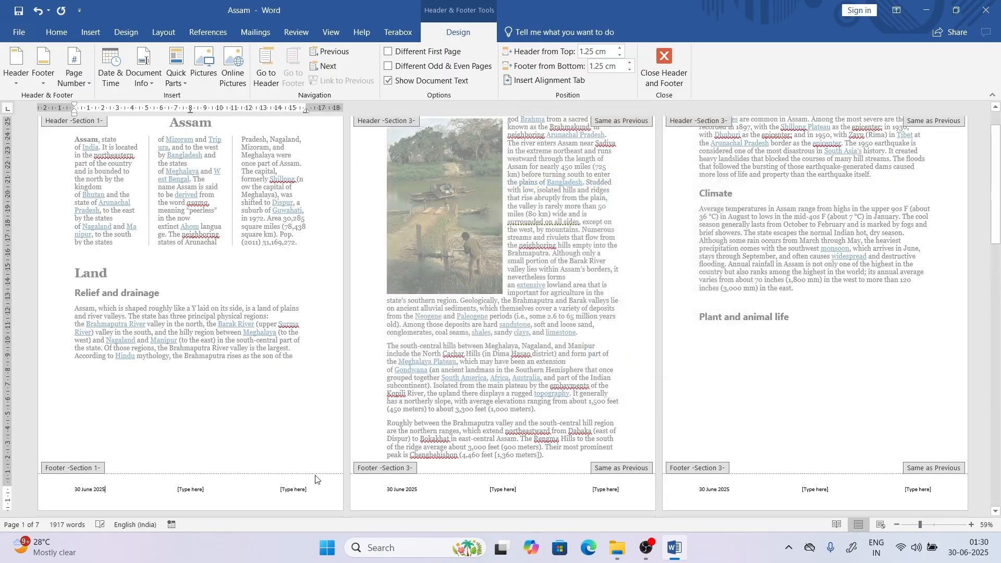
Replace the footer's middle placeholder with a Page field and leave footer editing.
left_click(184, 490)
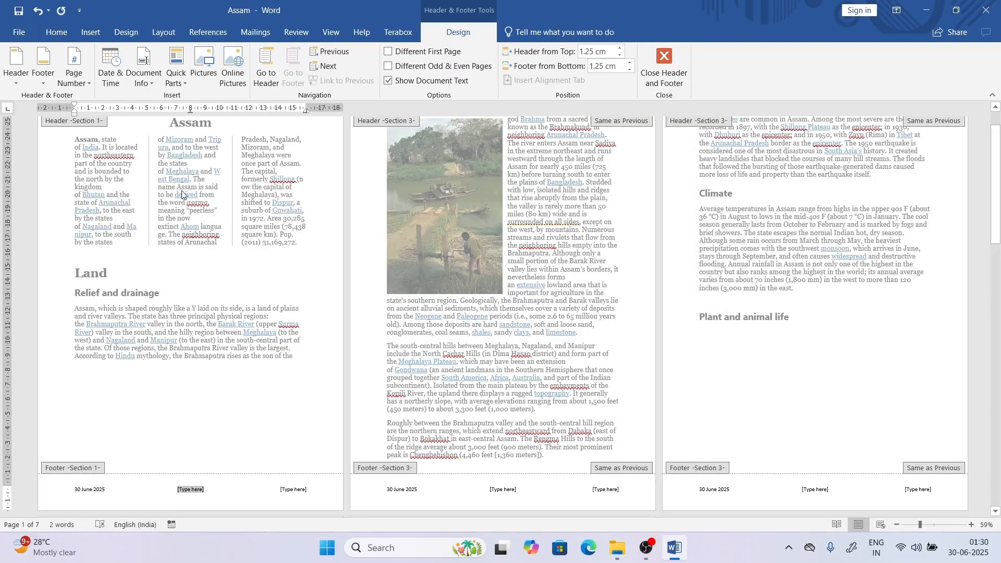
left_click(150, 86)
left_click(161, 178)
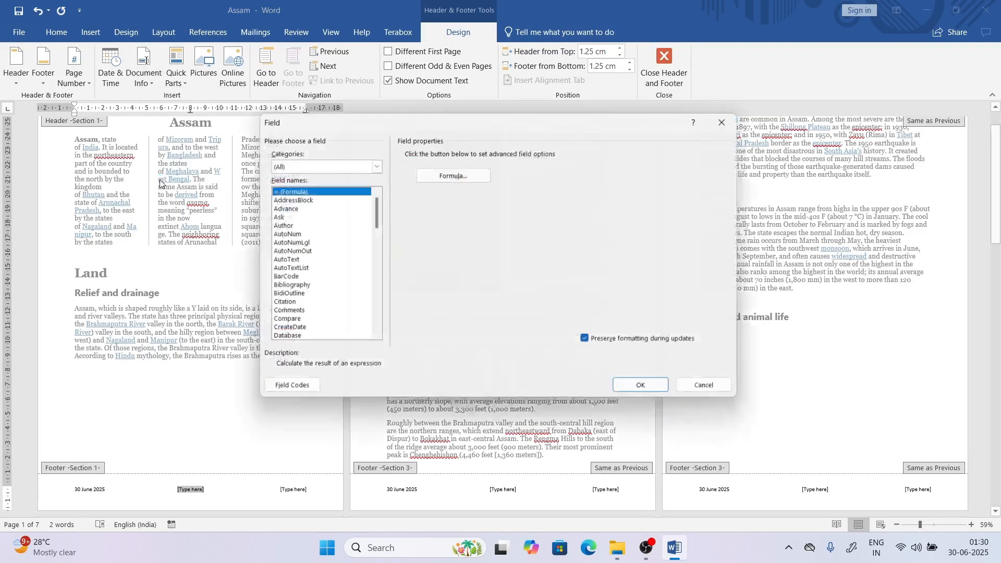
mouse_move(374, 209)
left_mouse_down()
mouse_move(380, 322)
mouse_move(369, 201)
left_mouse_up()
scroll(356, 276, "down", 12)
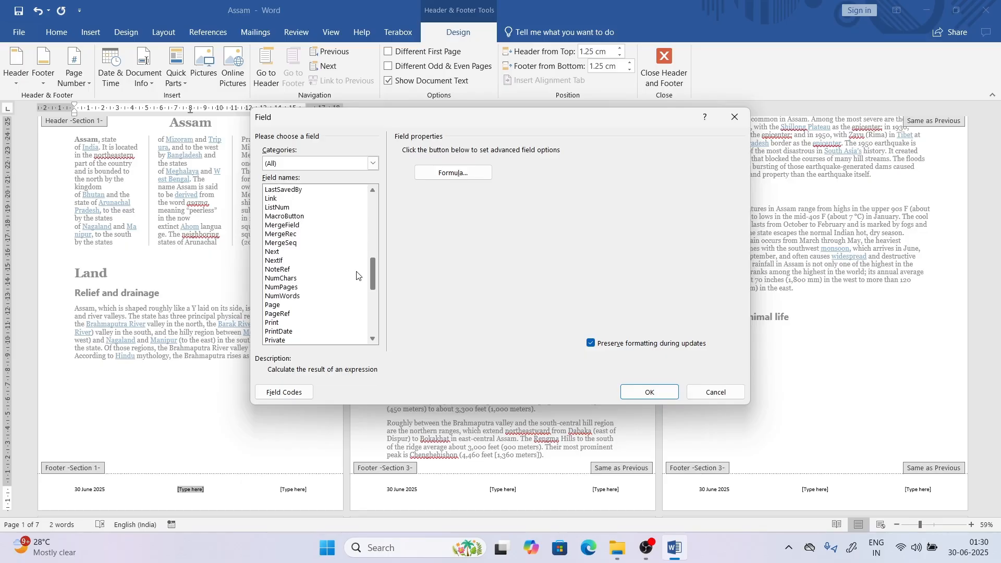
scroll(358, 281, "down", 3)
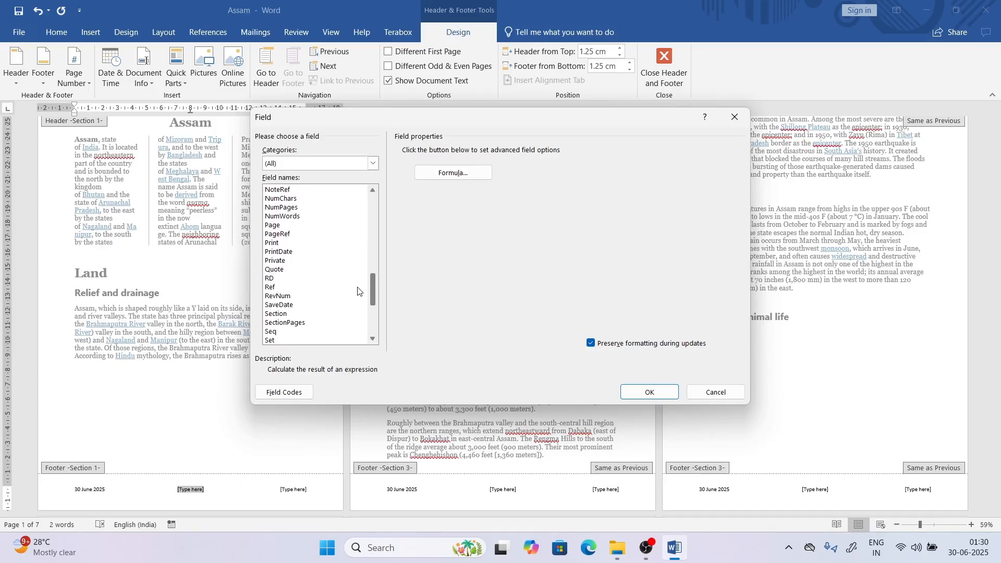
scroll(358, 290, "up", 3)
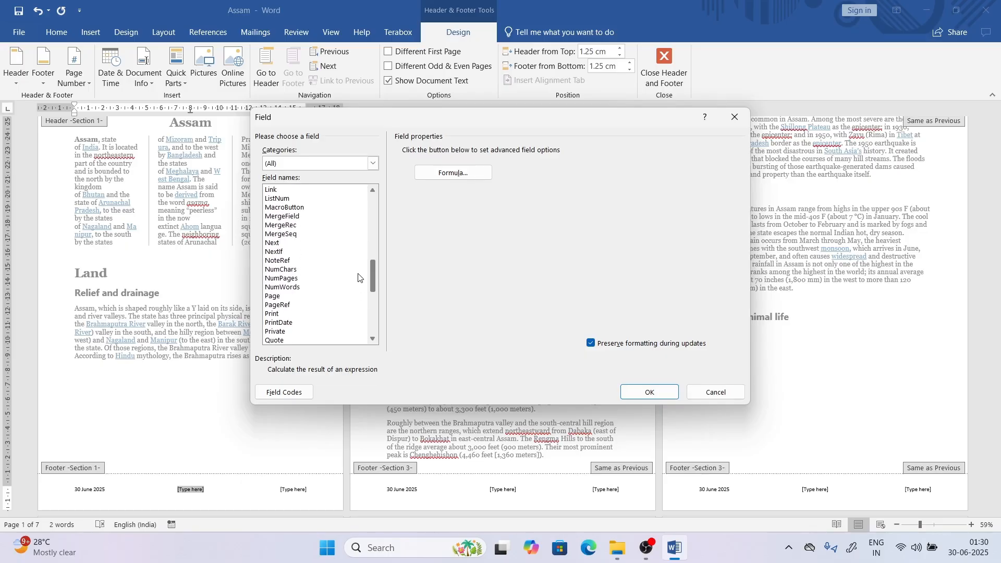
left_click(291, 297)
left_click(637, 393)
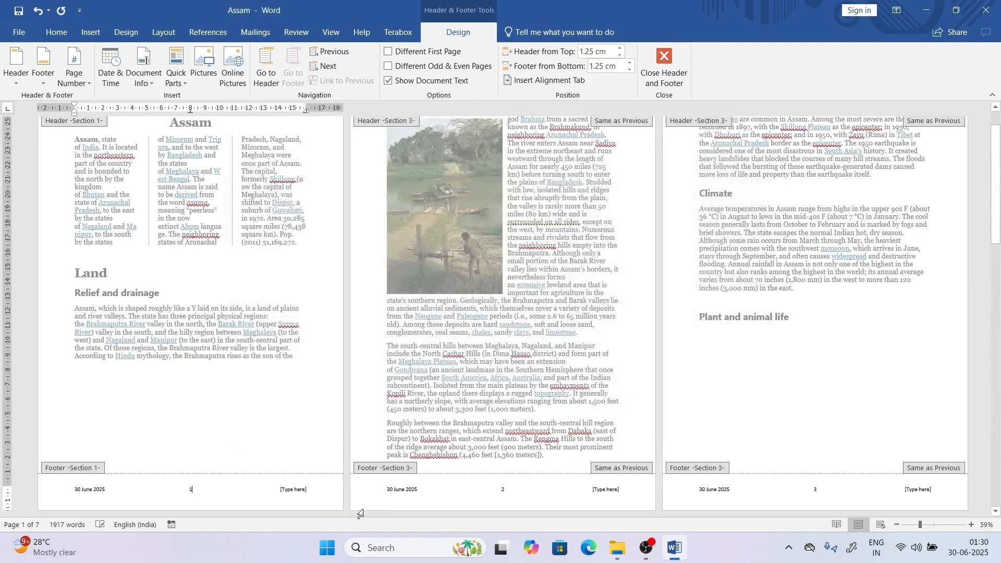
key("Escape")
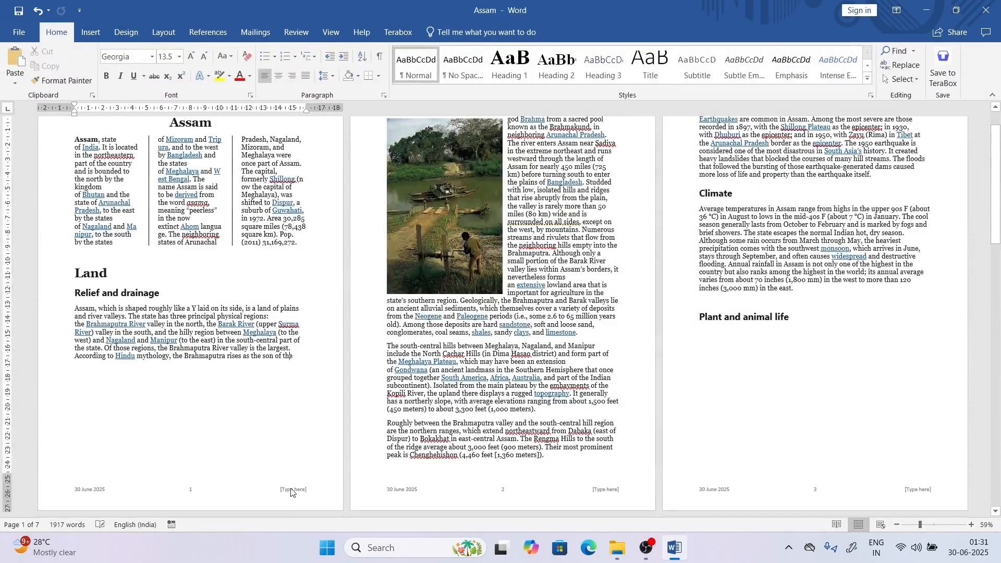
Replace the footer's third placeholder with the document's file name and close the header and footer.
double_click(293, 491)
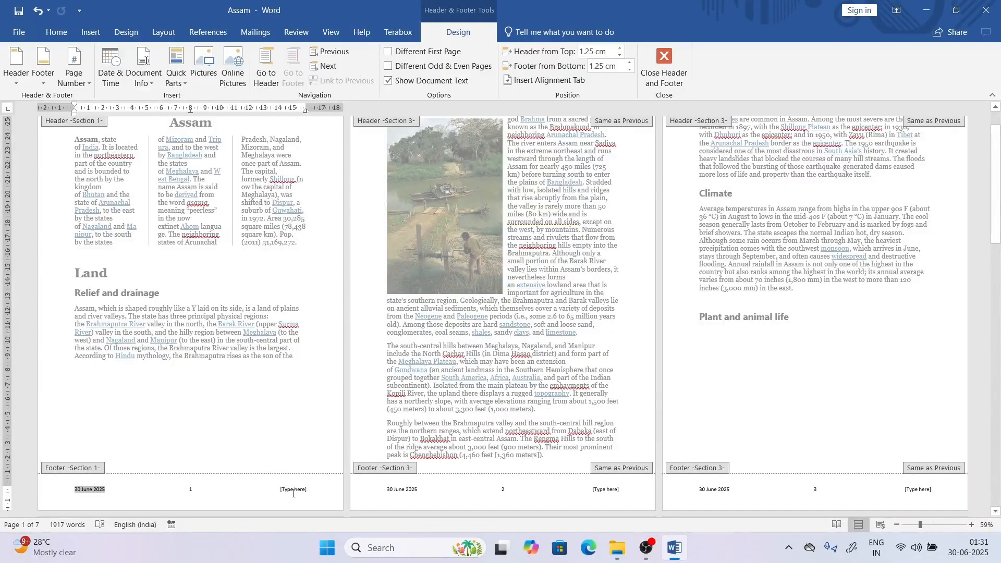
left_click(293, 493)
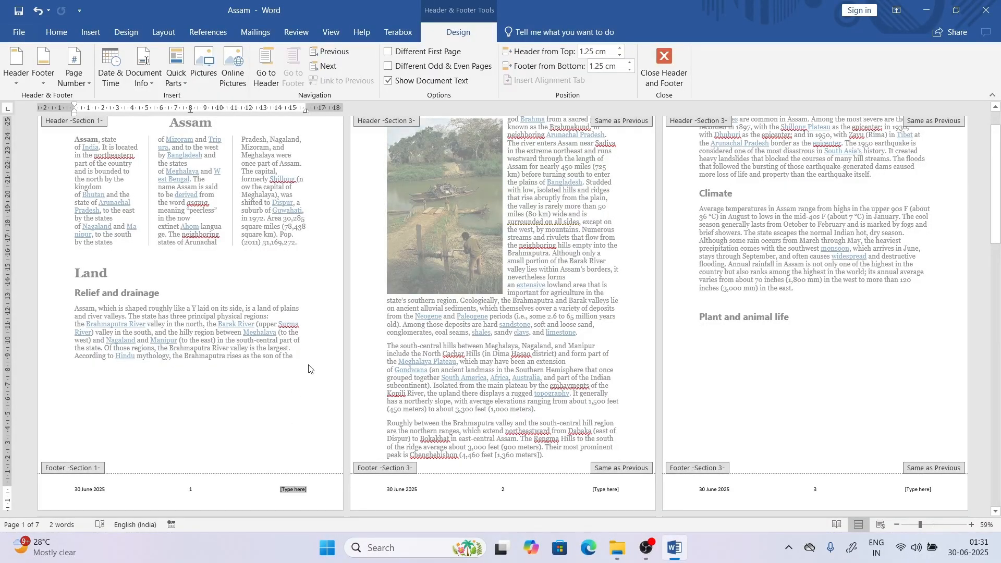
left_click(90, 32)
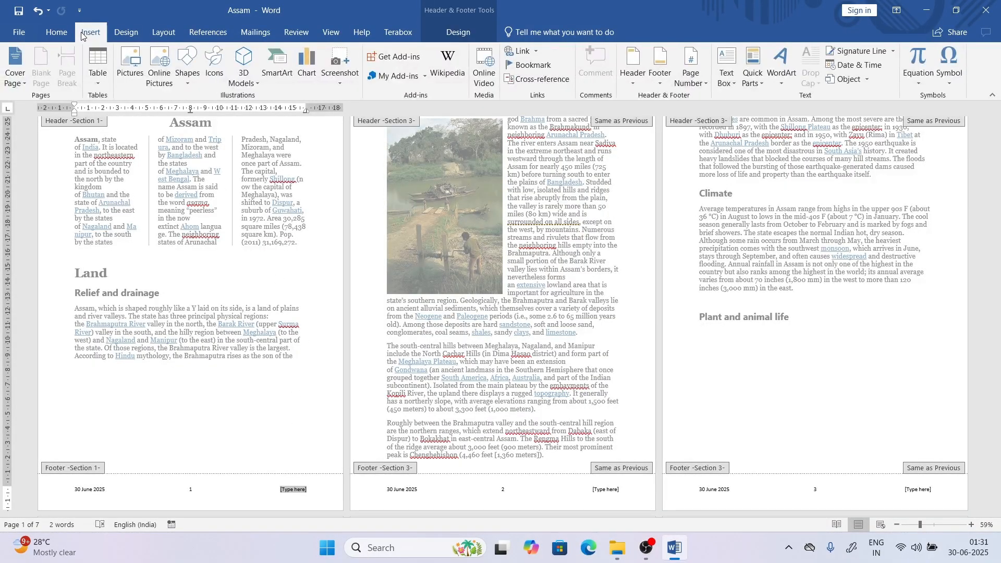
left_click(444, 29)
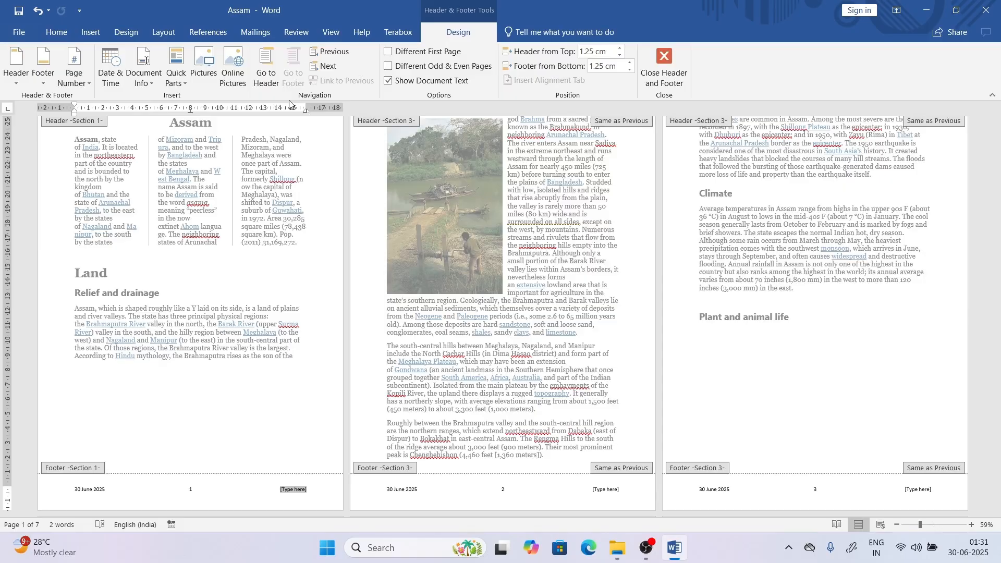
left_click(146, 80)
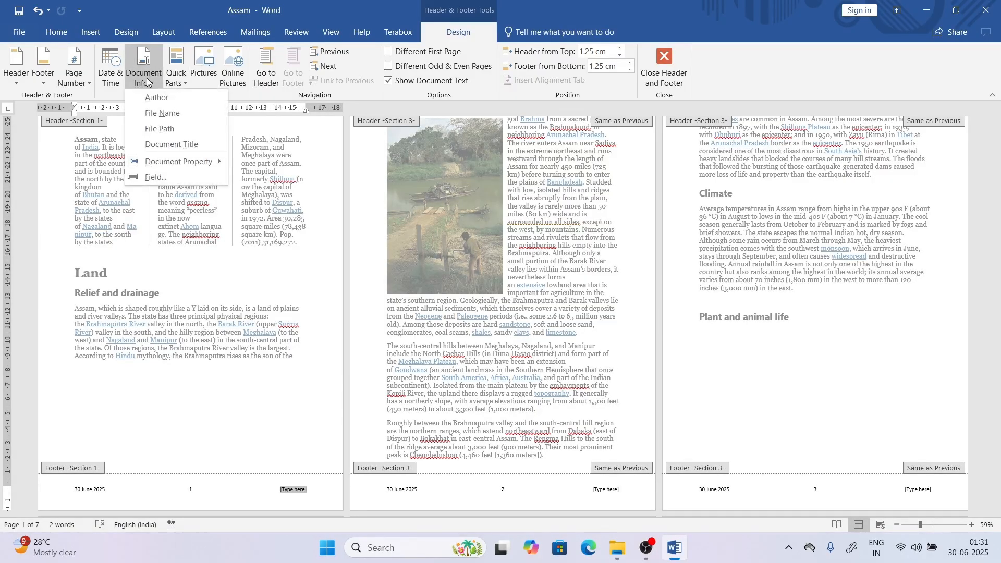
left_click(169, 116)
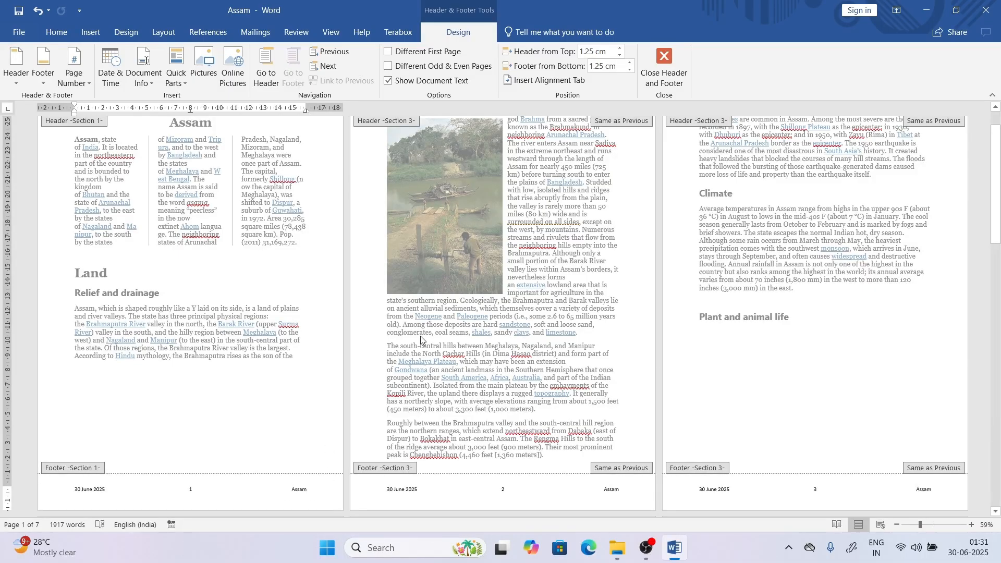
left_click(659, 85)
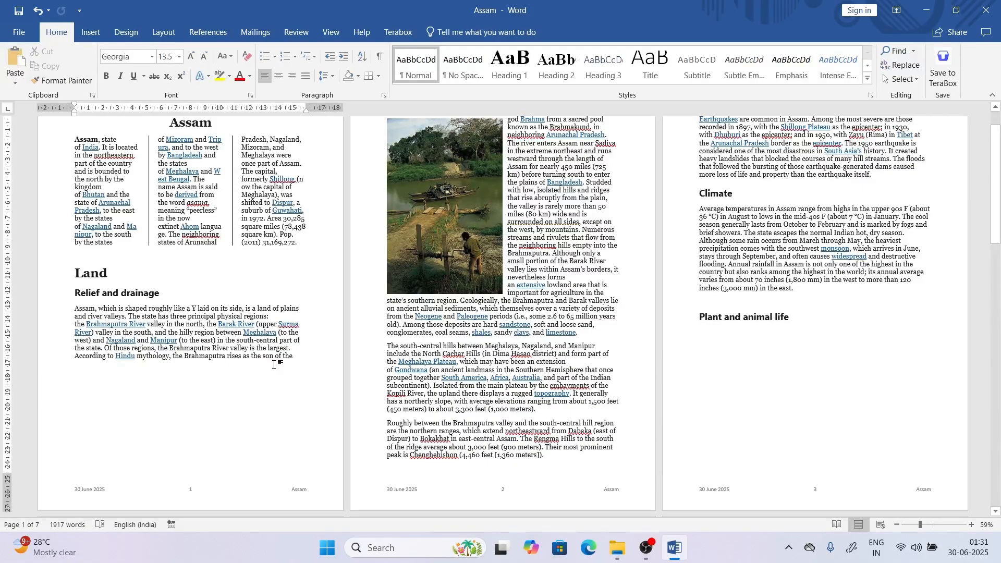
Check the header and footer on all pages in the print preview and return to the document.
key("ctrl+p")
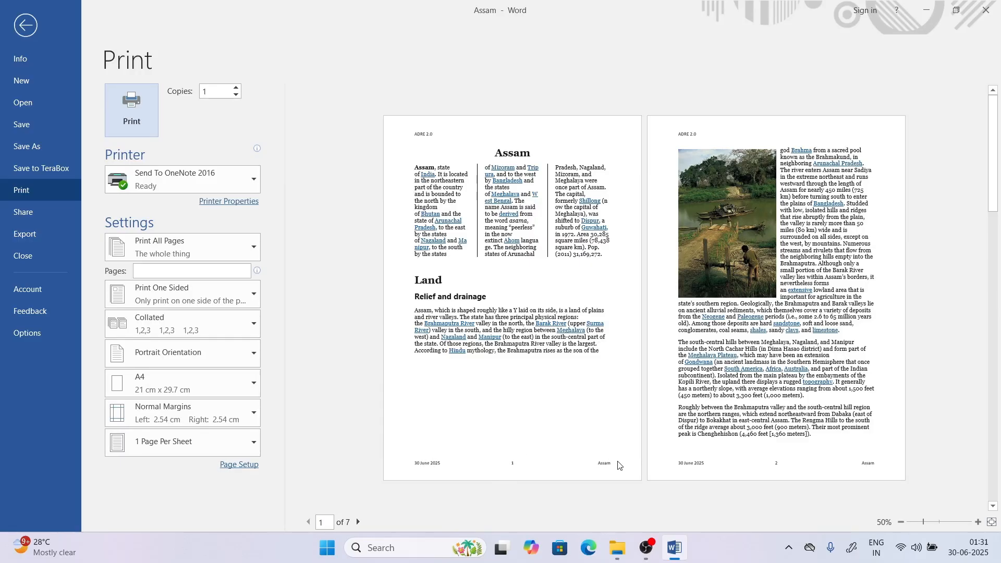
left_click(360, 522)
left_click(360, 522)
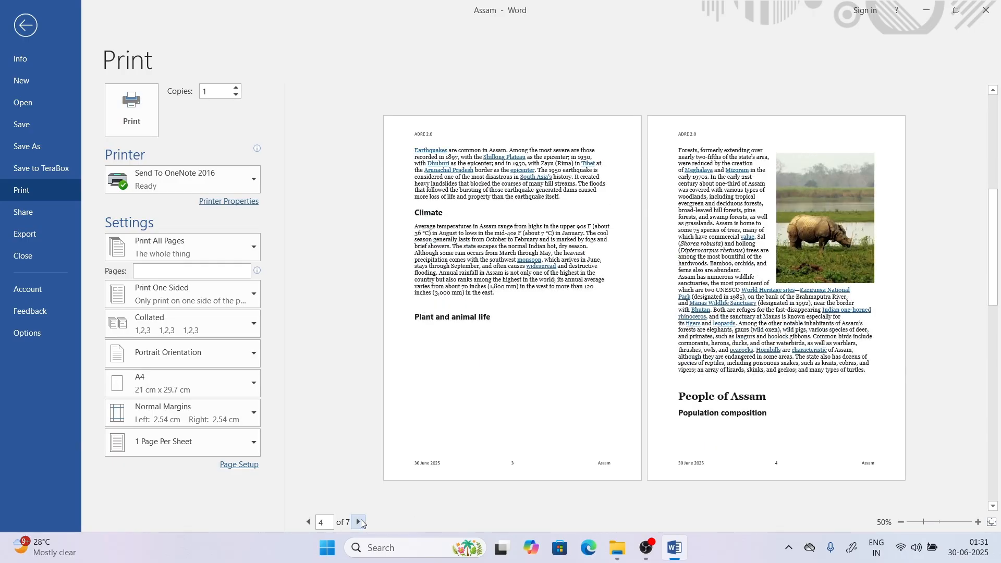
left_click(360, 522)
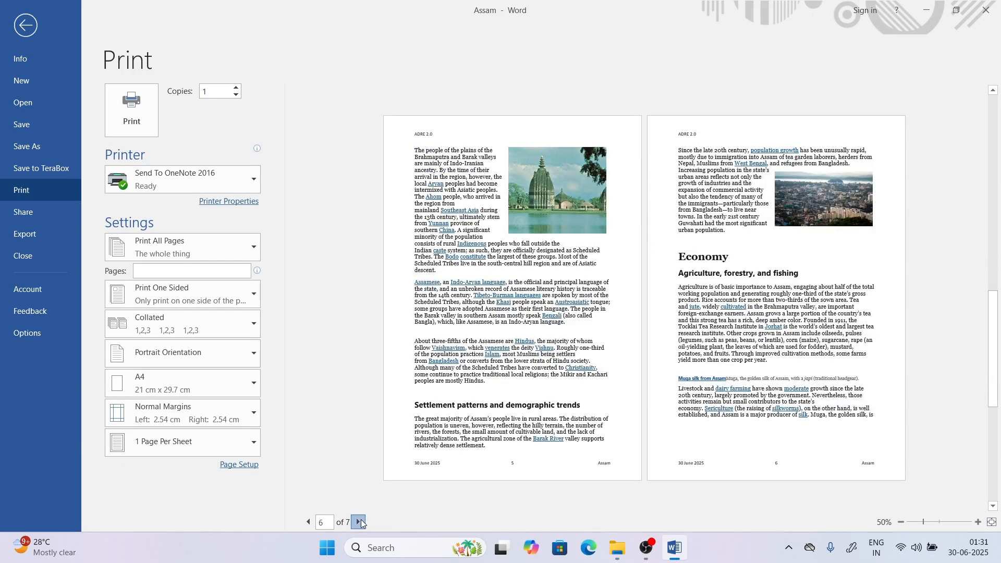
left_click(360, 521)
left_click(26, 29)
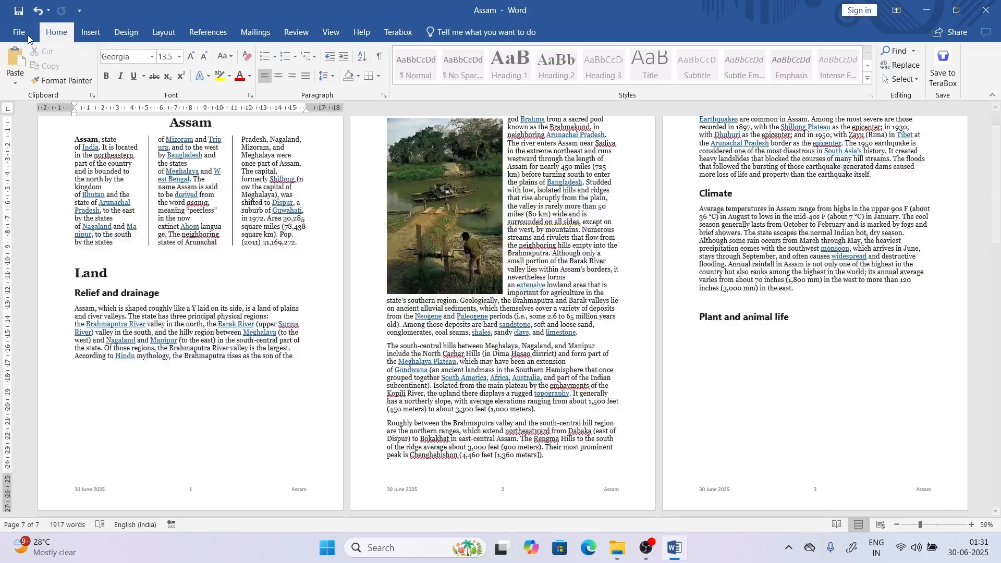
Create a new blank document.
left_click(412, 401)
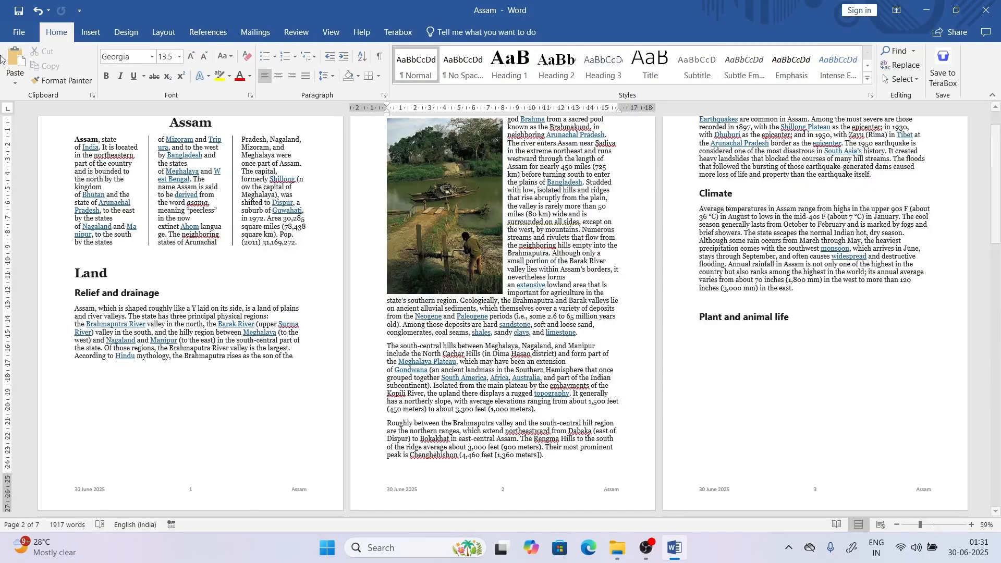
left_click(26, 32)
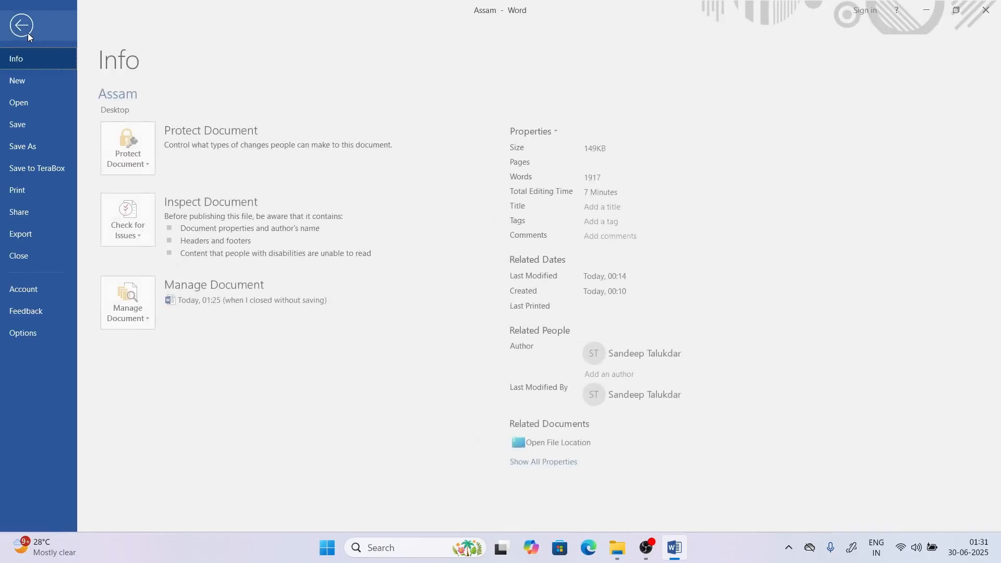
left_click(33, 82)
left_click(223, 245)
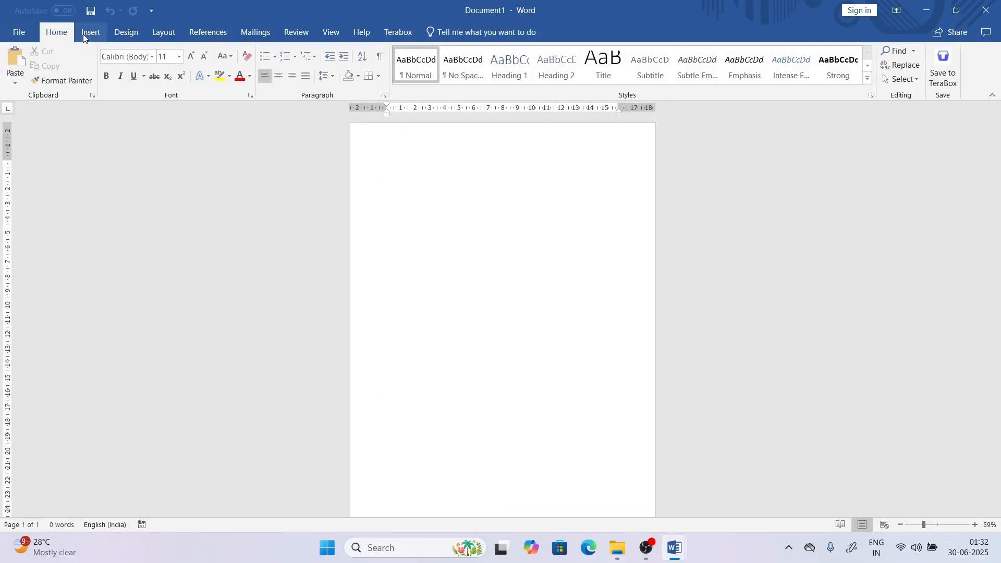
Add a Blank footer to the new document and replace its placeholder with the file name.
left_click(91, 33)
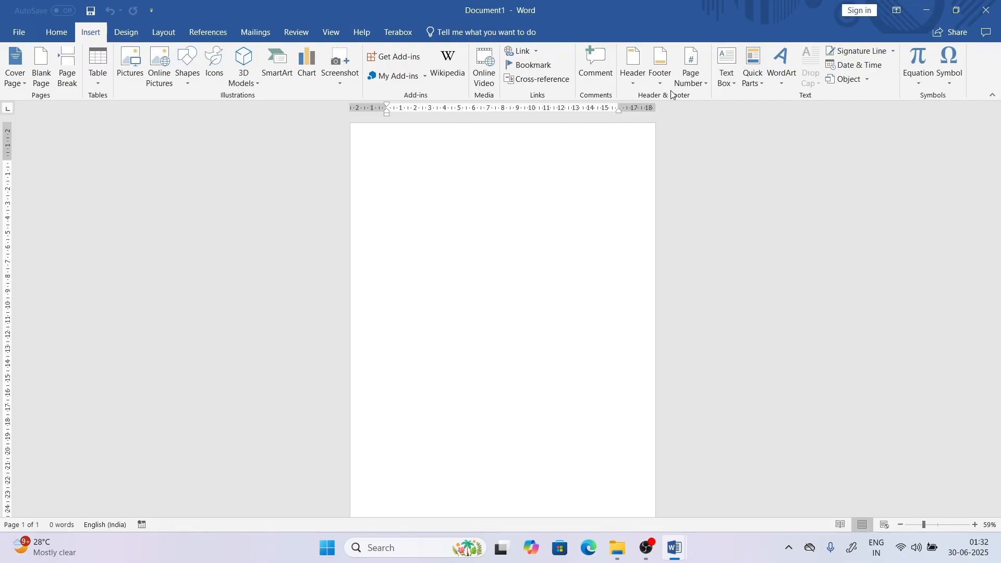
left_click(660, 67)
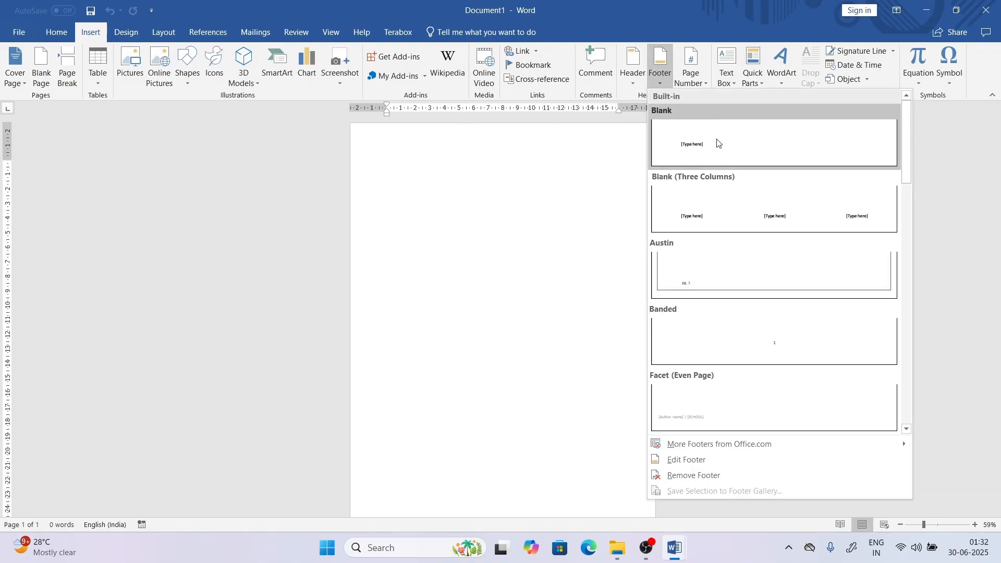
left_click(745, 165)
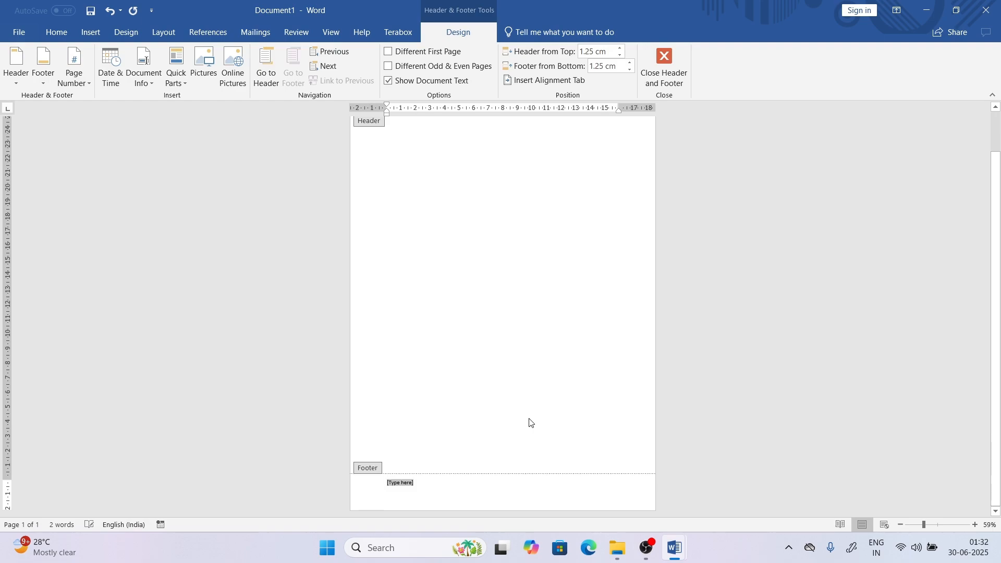
key("Delete")
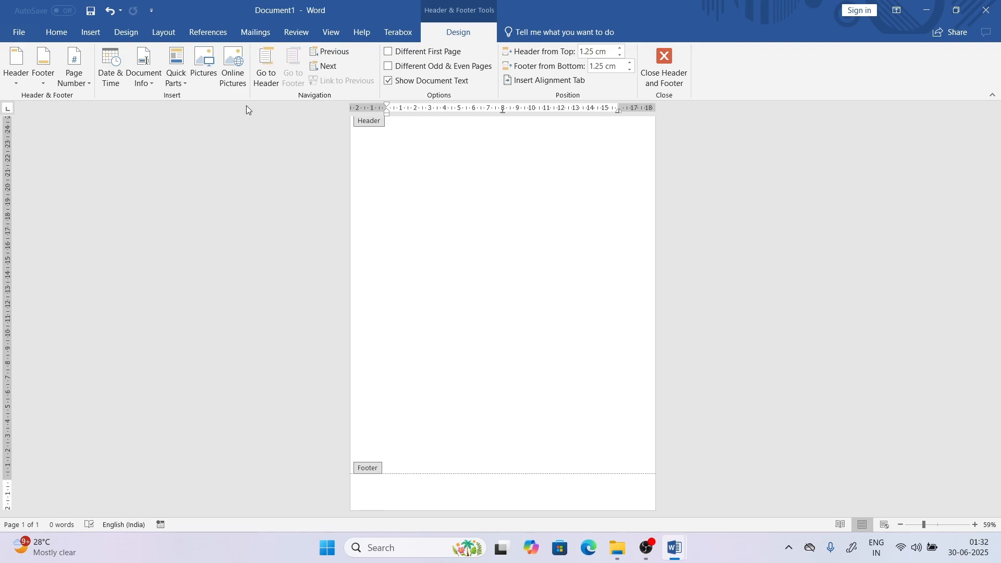
left_click(149, 78)
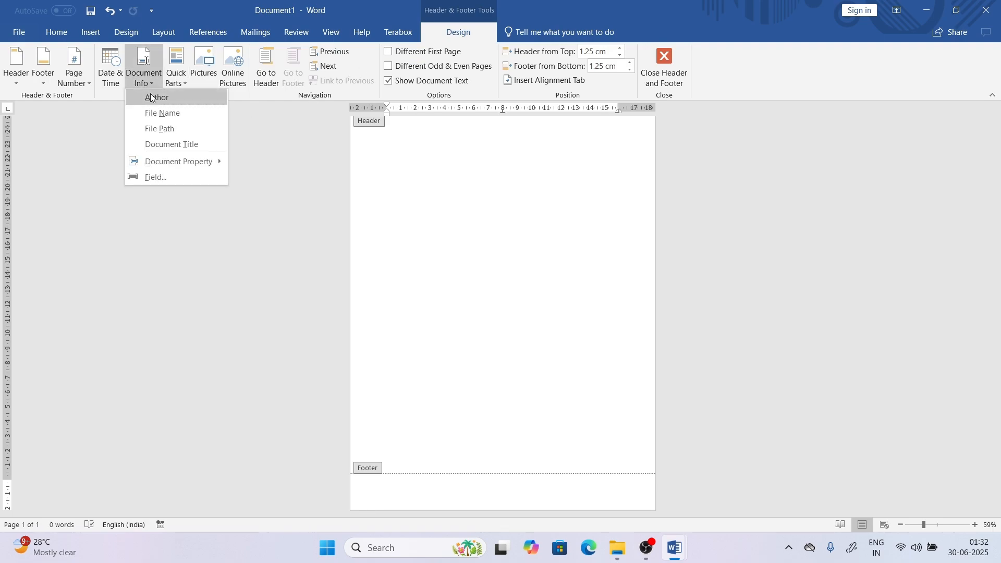
left_click(160, 122)
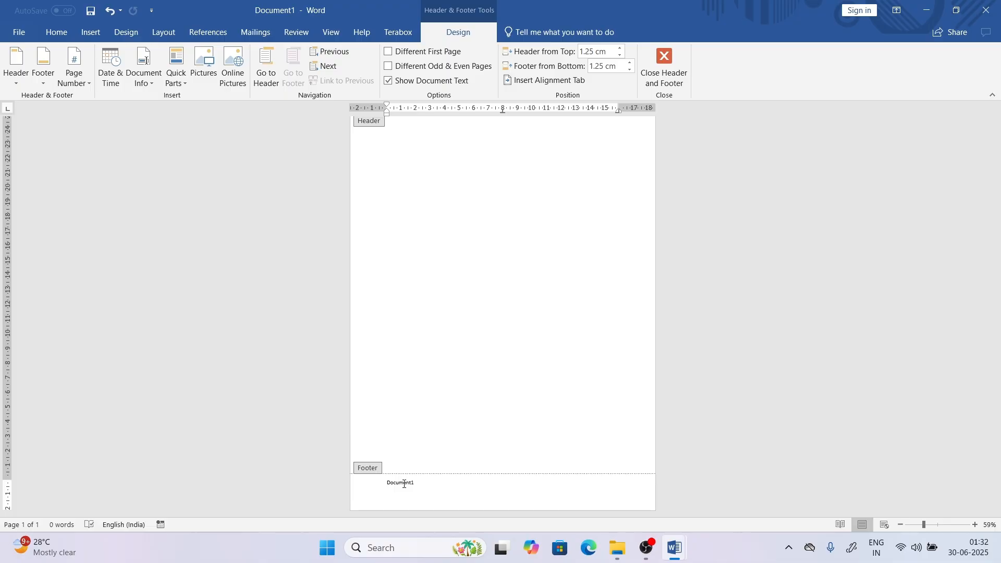
Close the new document without saving it and return to the Assam document.
left_click(989, 10)
left_click(488, 300)
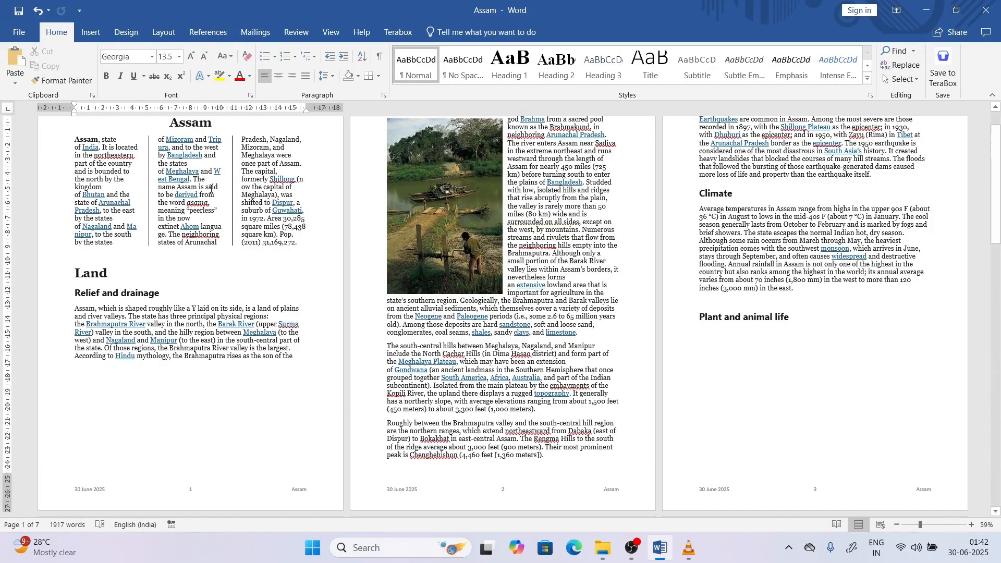
Try Landscape orientation with the cursor in the Relief and drainage paragraph on the first page, and undo it.
left_click(164, 32)
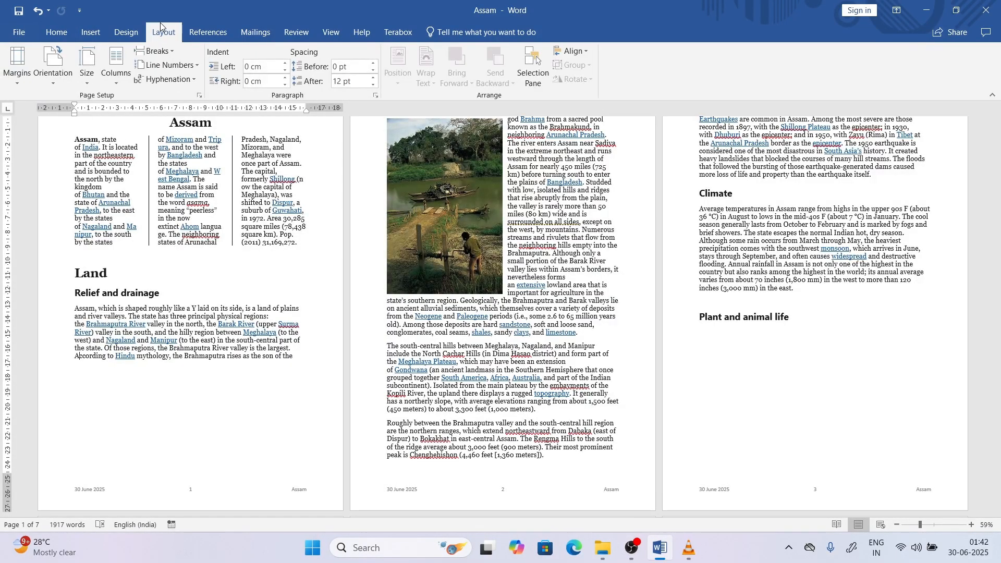
left_click(50, 86)
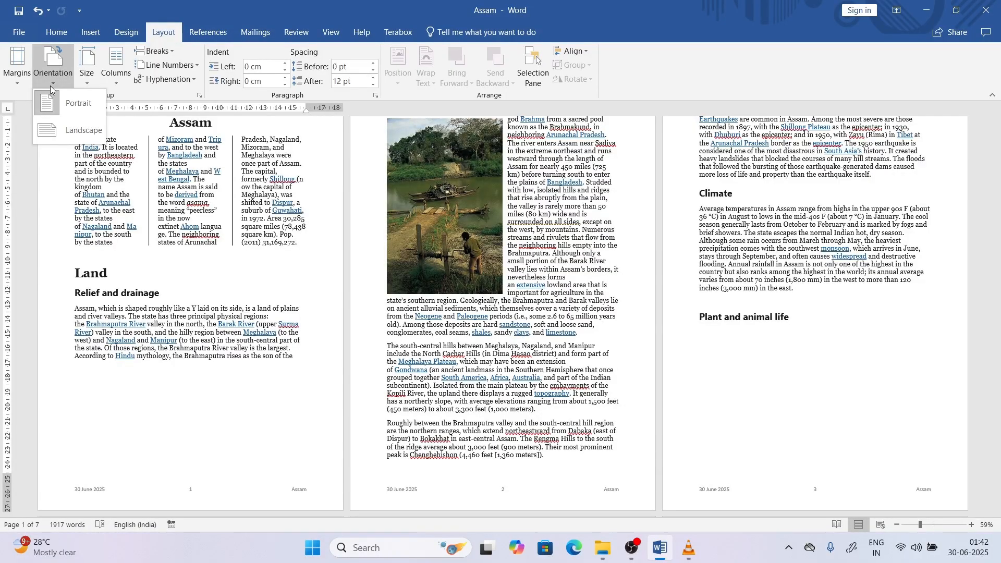
left_click(258, 294)
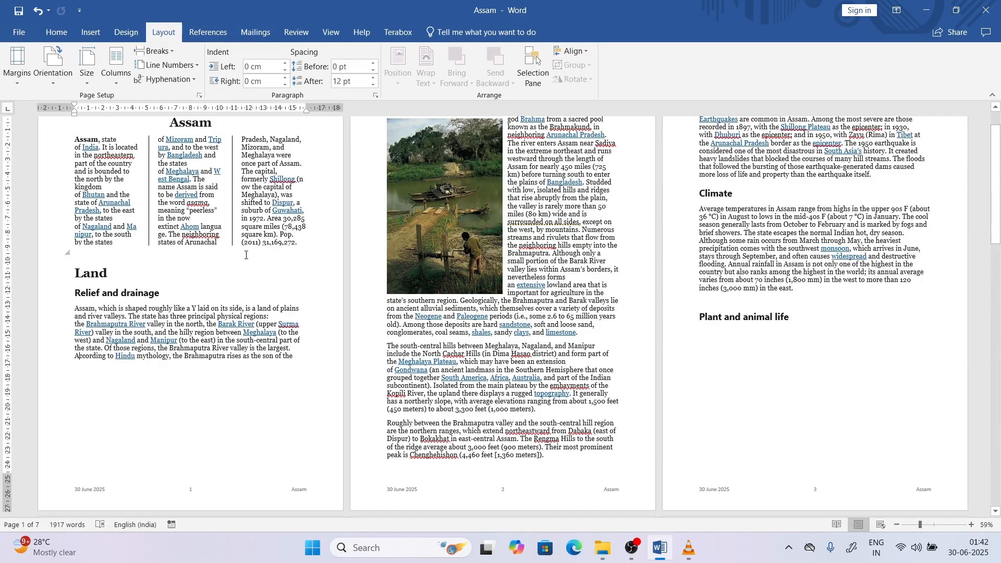
scroll(246, 255, "down", 1)
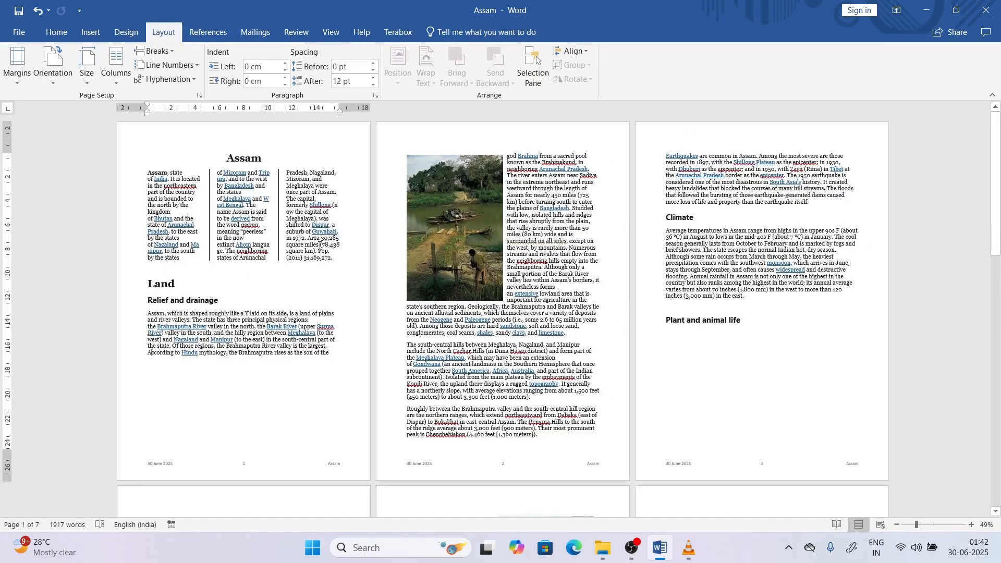
left_click(53, 68)
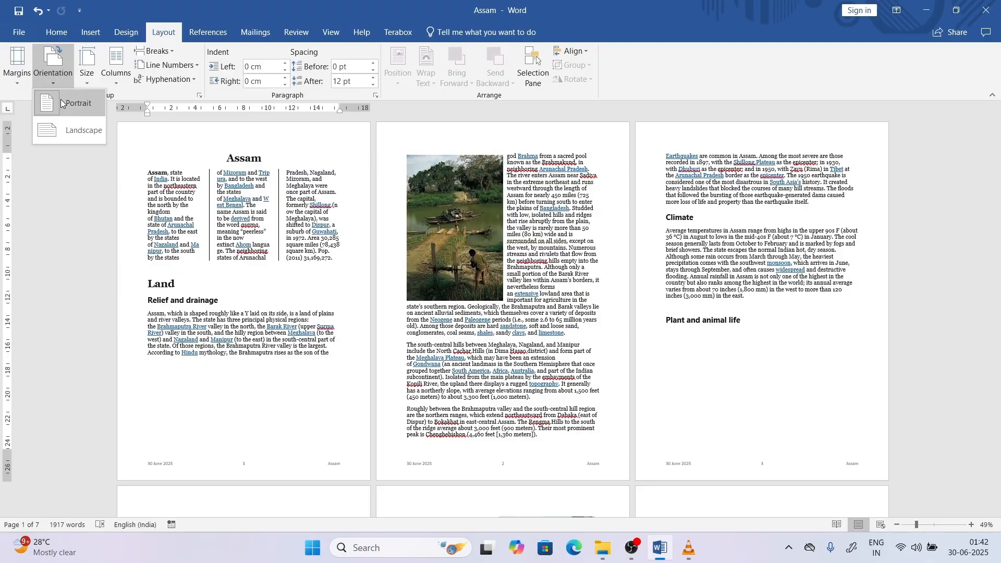
left_click(66, 130)
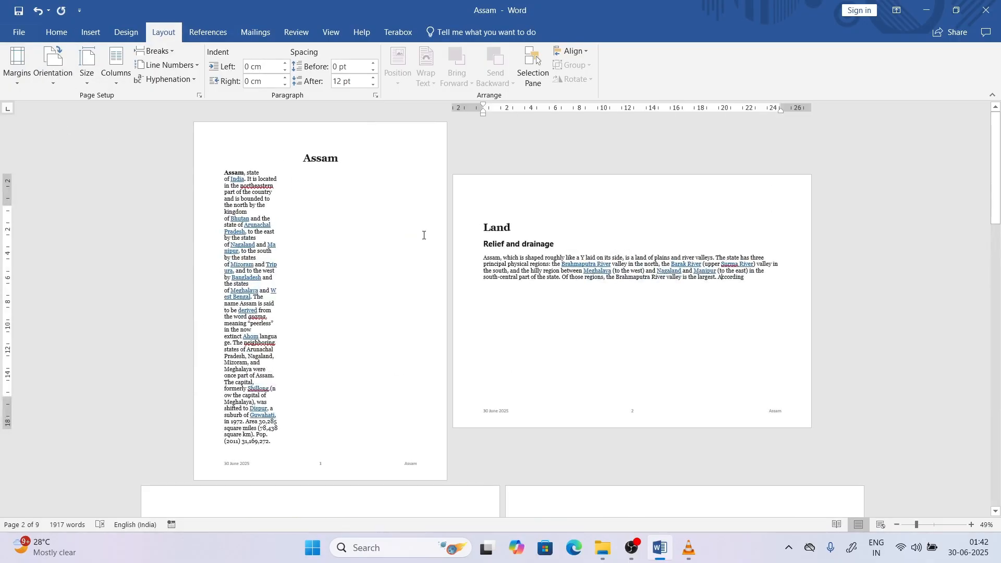
key("ctrl+z")
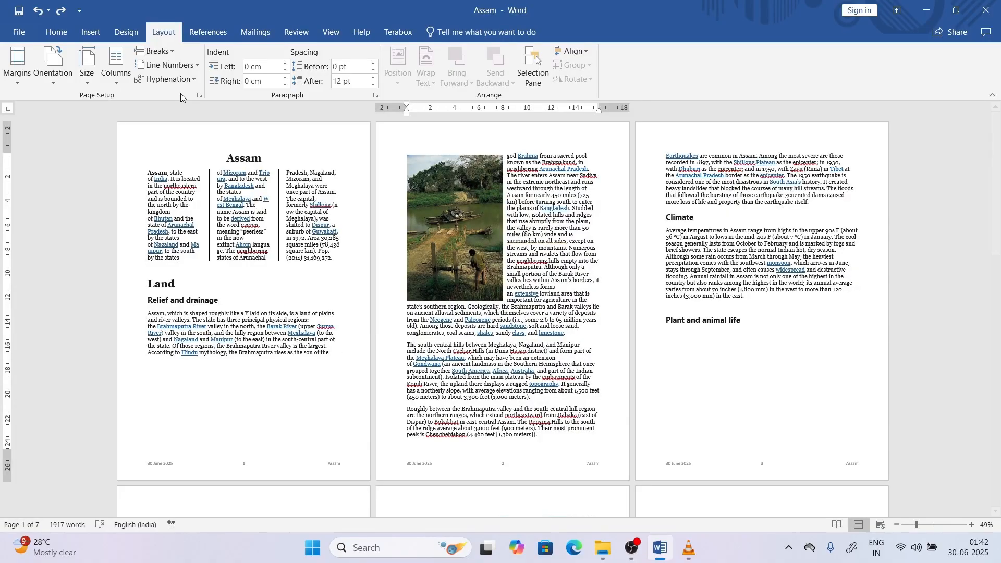
Apply Landscape orientation to the Land section again and look through the affected pages.
left_click(53, 68)
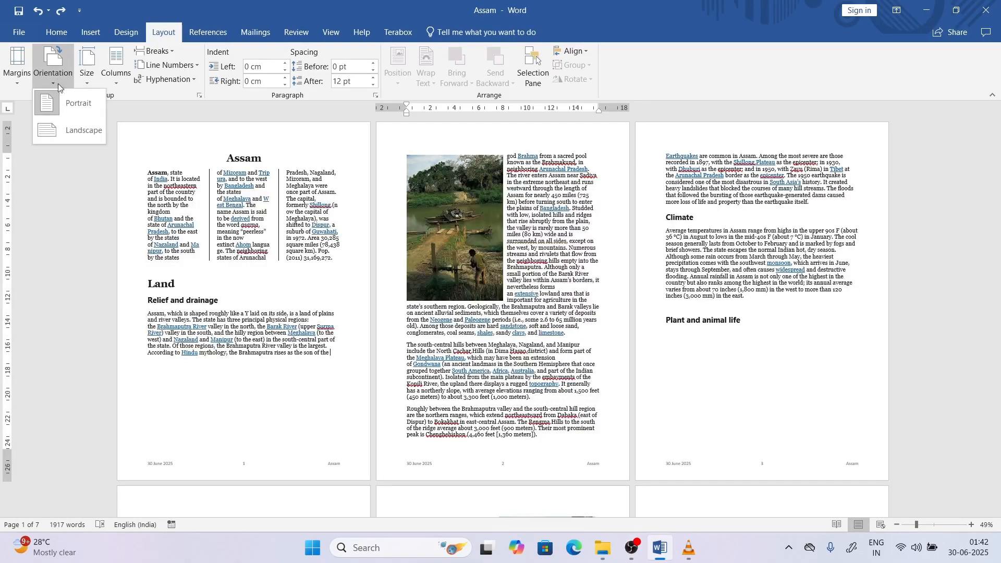
left_click(69, 129)
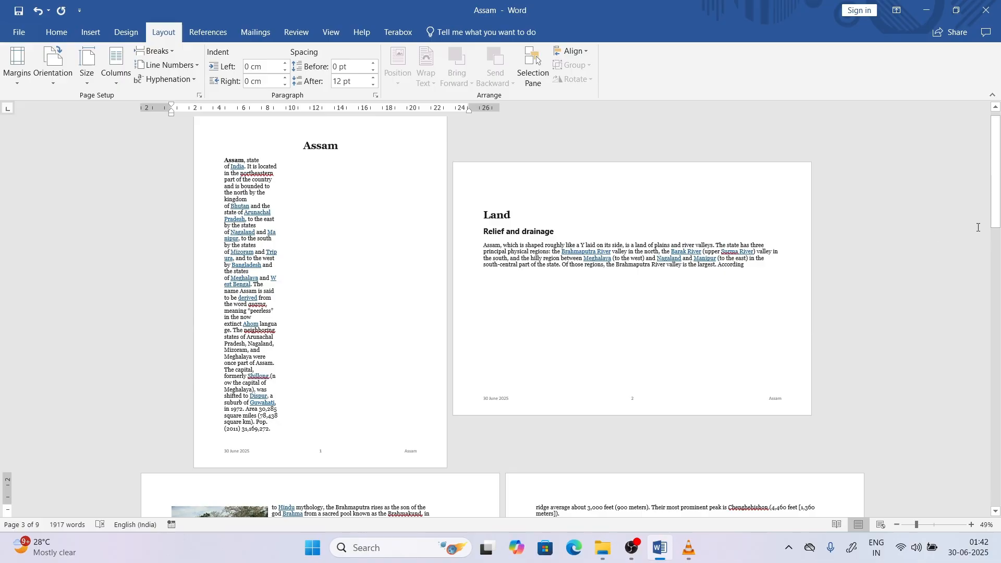
left_click_drag(996, 225, 978, 90)
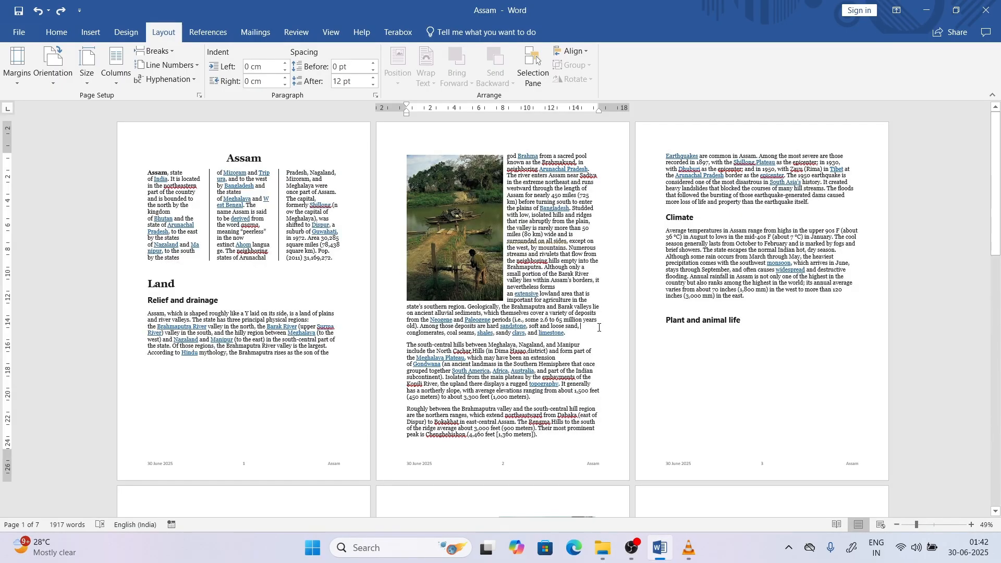
Try Landscape orientation with the cursor in the second page's text, review the pages and undo the change.
left_click(57, 76)
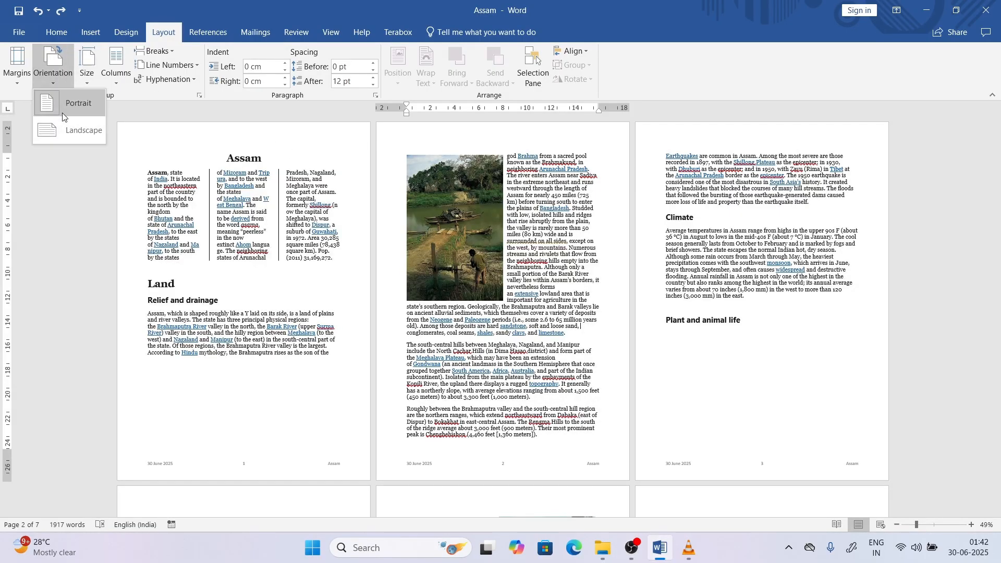
left_click(62, 129)
mouse_move(997, 198)
left_mouse_down()
mouse_move(999, 532)
mouse_move(995, 185)
left_mouse_up()
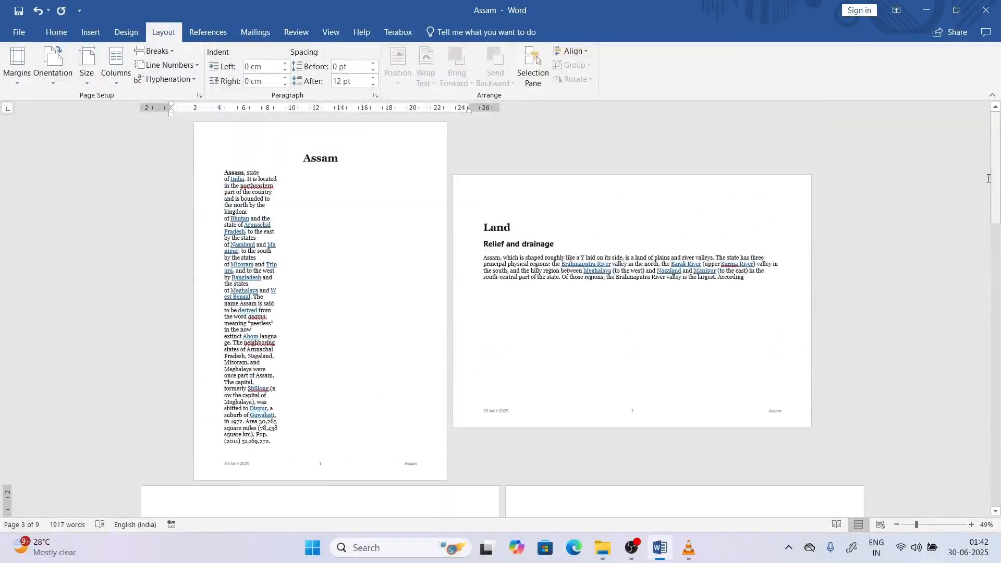
key("ctrl+z")
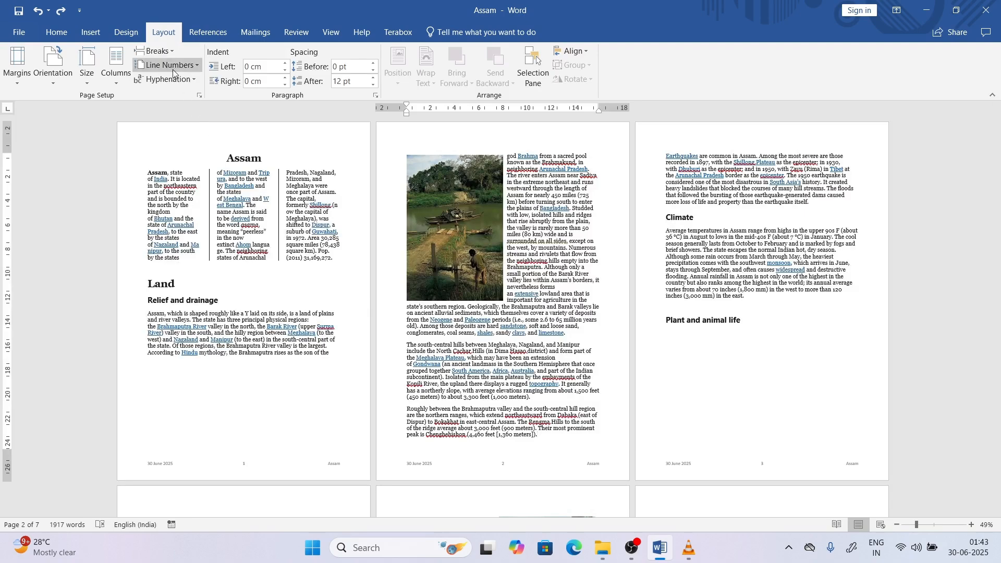
Try a Next Page section break after the second page's last paragraph and set the section before it to Landscape.
left_click(155, 50)
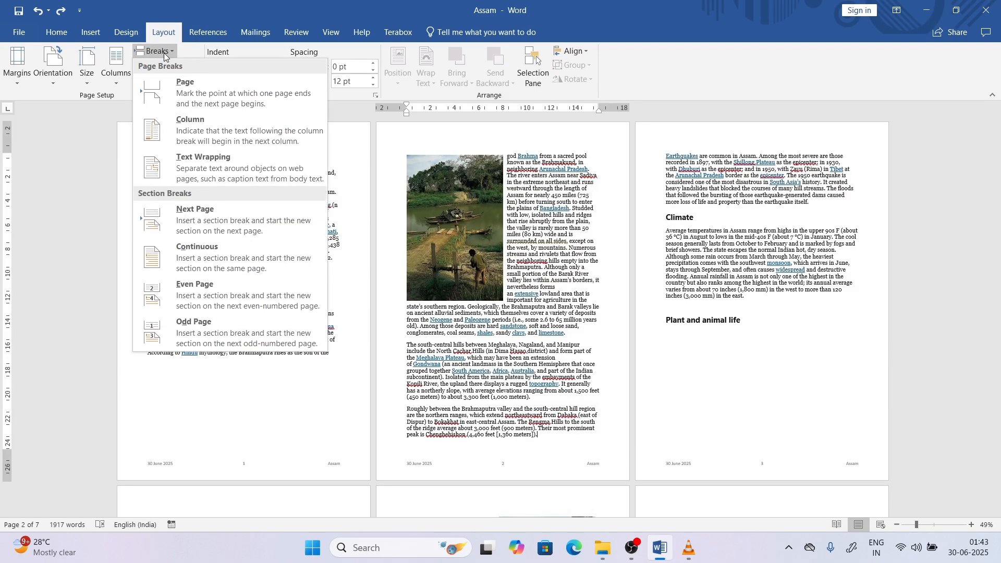
left_click(211, 213)
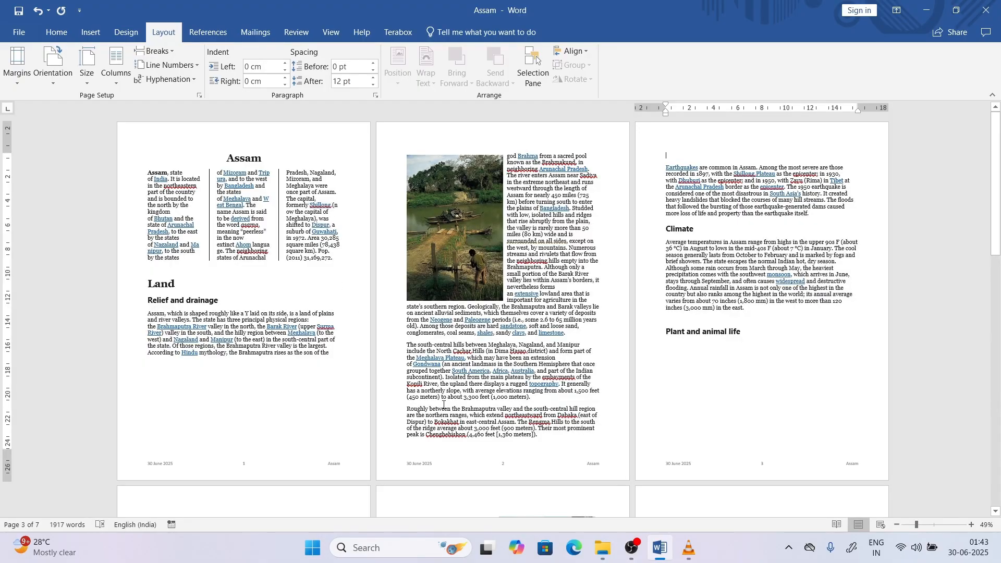
left_click(471, 405)
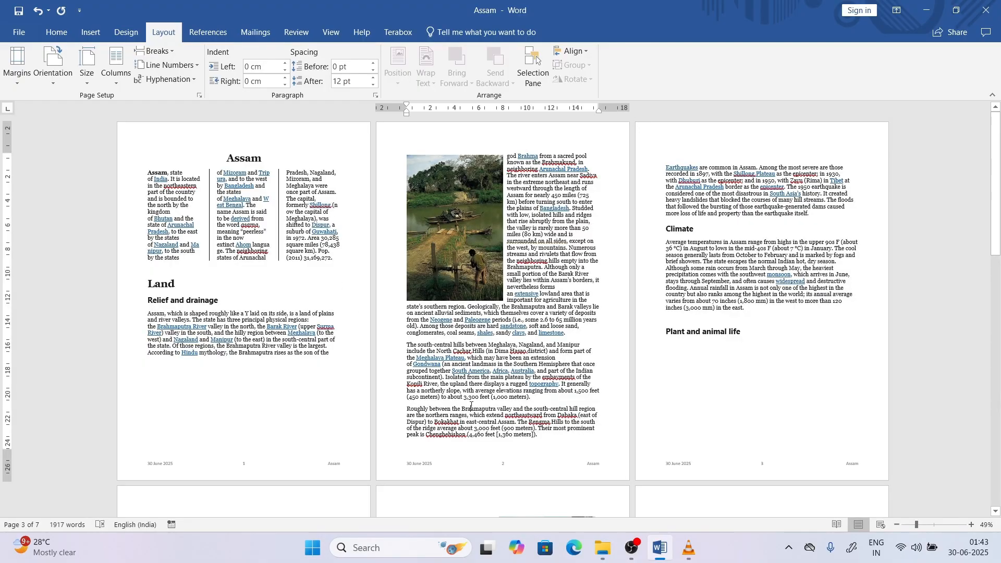
left_click(53, 66)
left_click(59, 137)
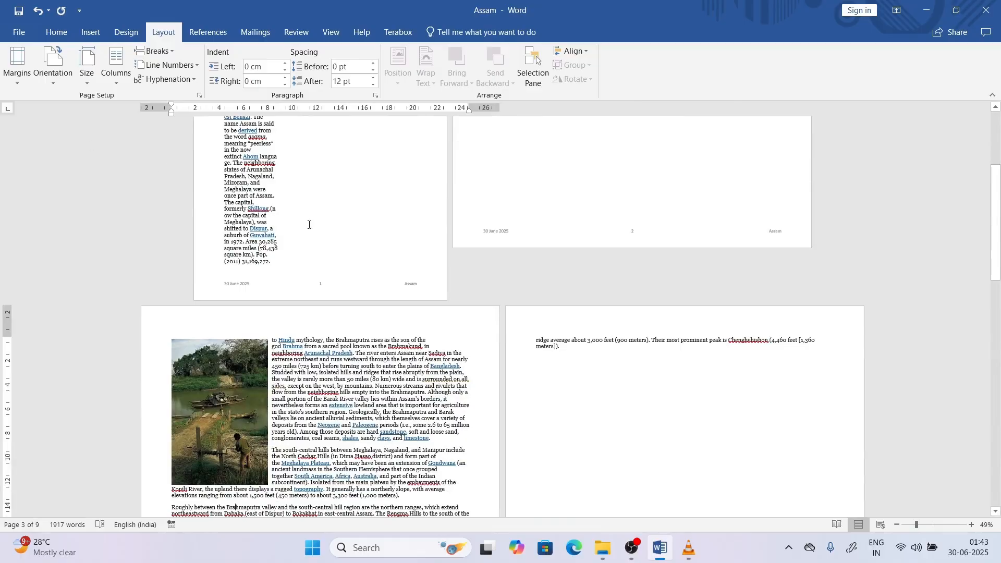
left_click_drag(997, 217, 979, 107)
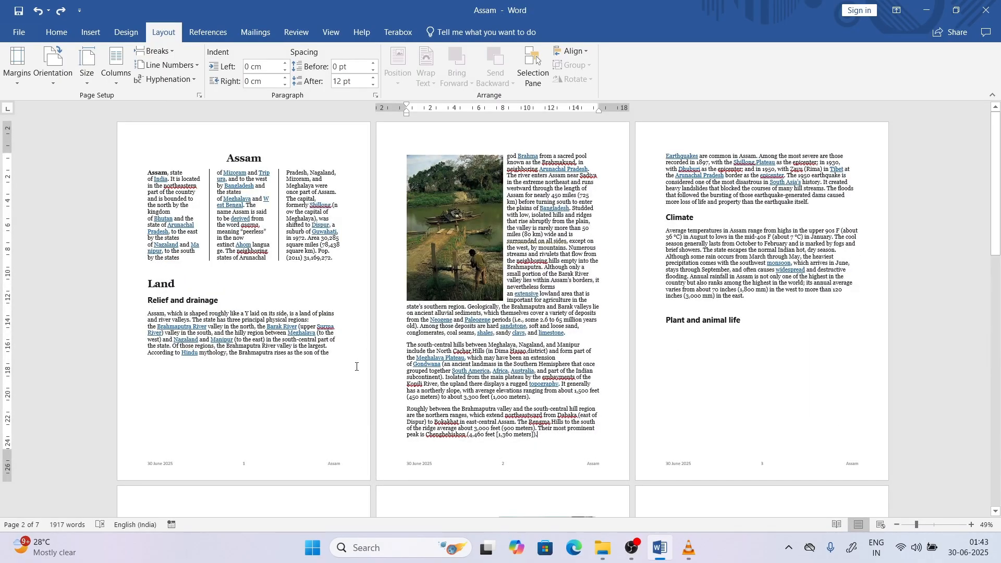
Try Landscape orientation on the three-column Assam introduction, review the pages and undo the change.
left_click(148, 173)
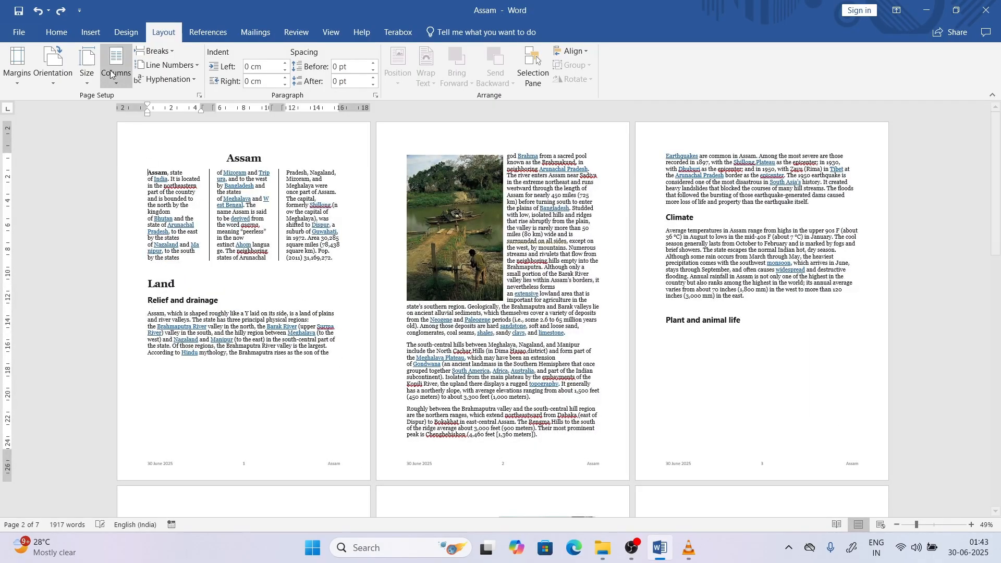
left_click(67, 72)
left_click(69, 128)
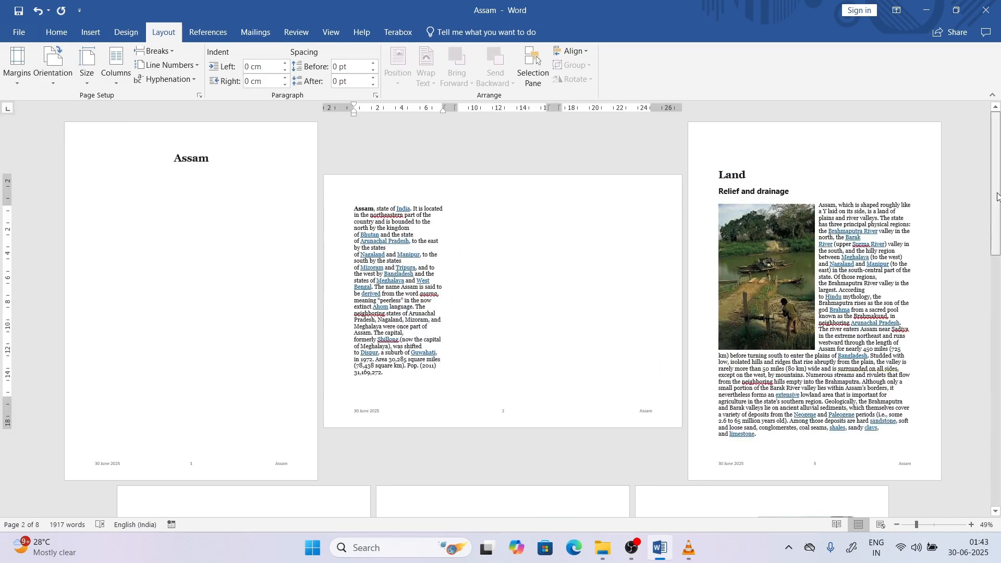
left_click_drag(996, 201, 996, 246)
key("ctrl+z")
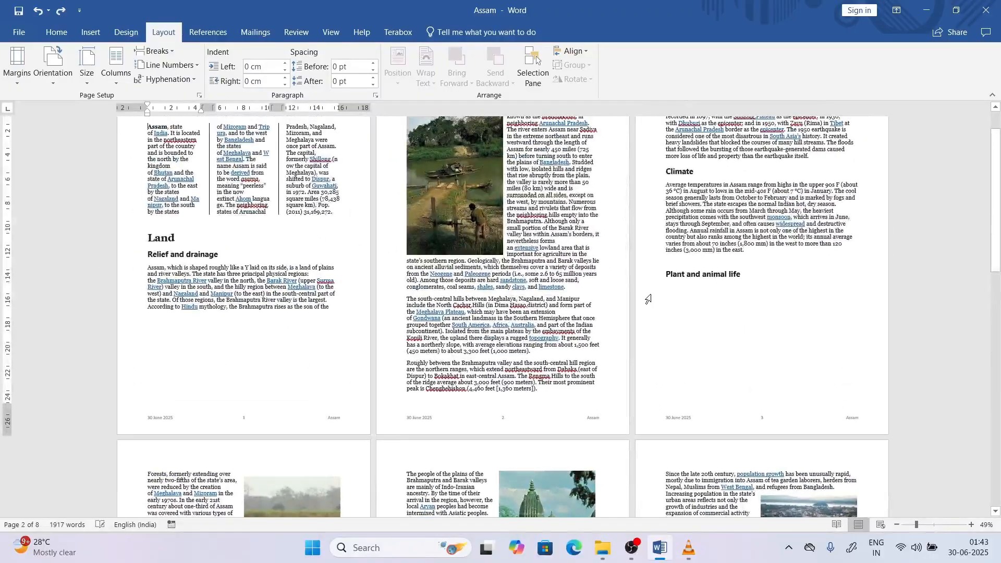
Set the section containing the second page's text to Landscape and review how far the change reaches.
left_click(52, 65)
left_click(68, 131)
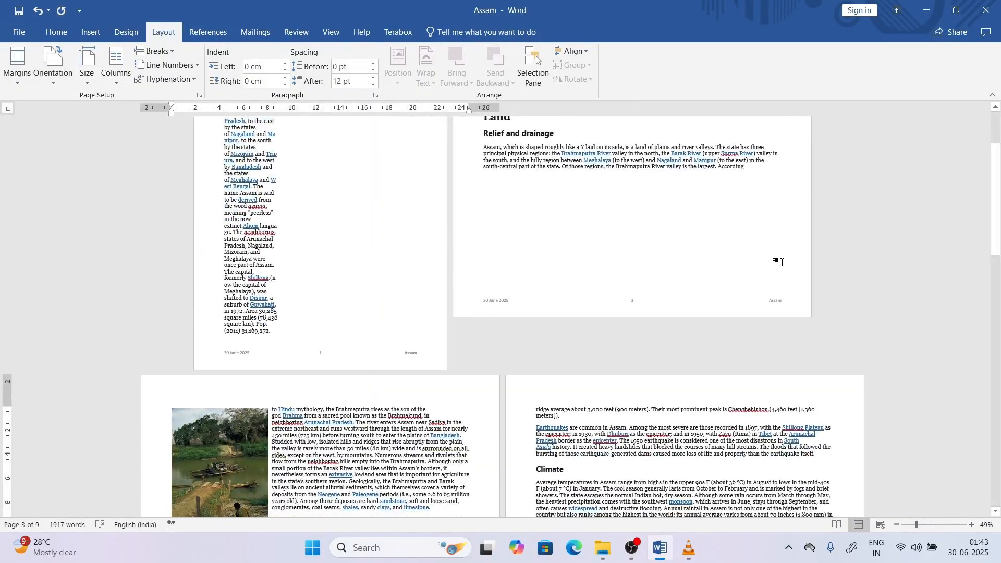
left_click_drag(997, 208, 1000, 146)
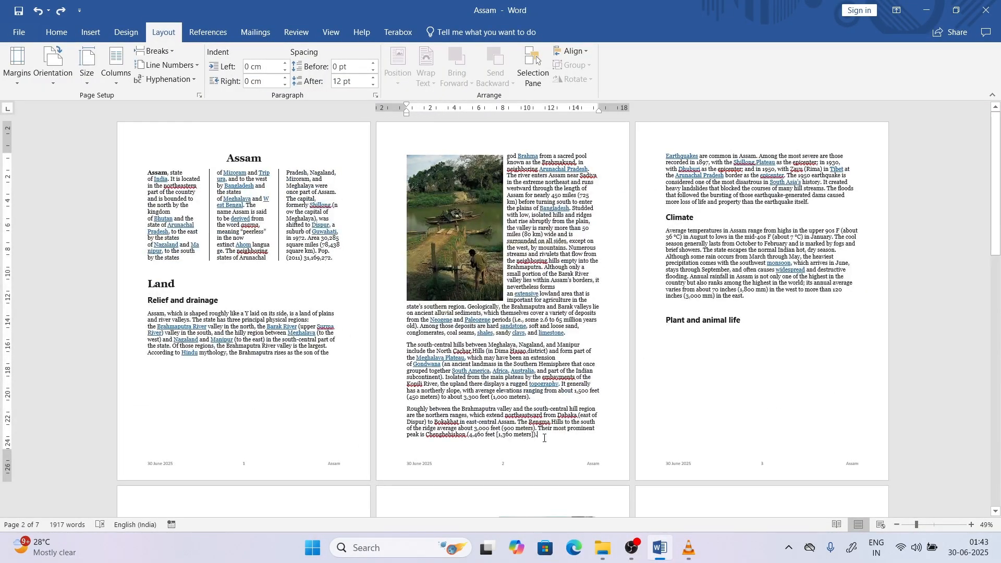
Insert a Next Page section break after the last paragraph on the second page.
left_click(152, 51)
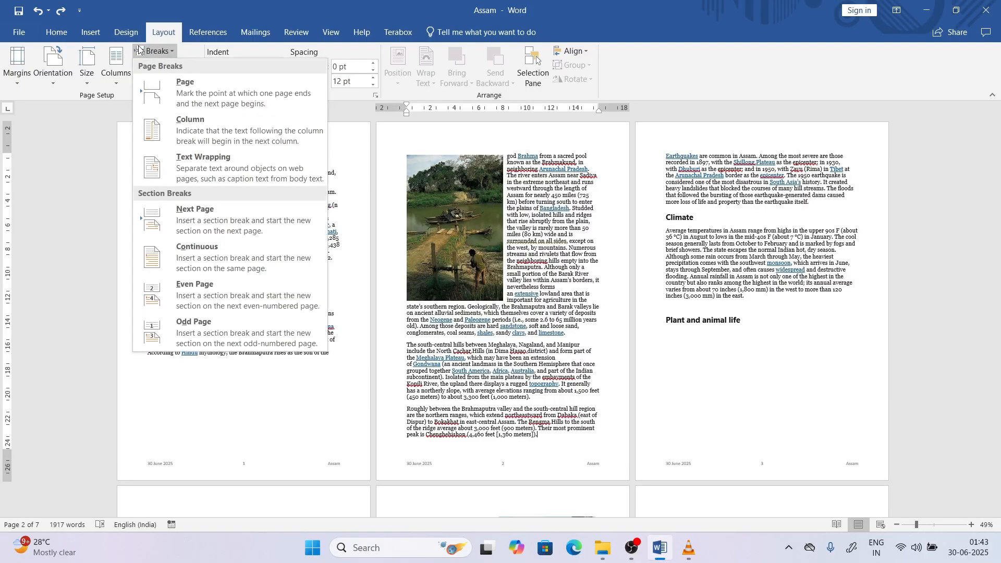
left_click(195, 226)
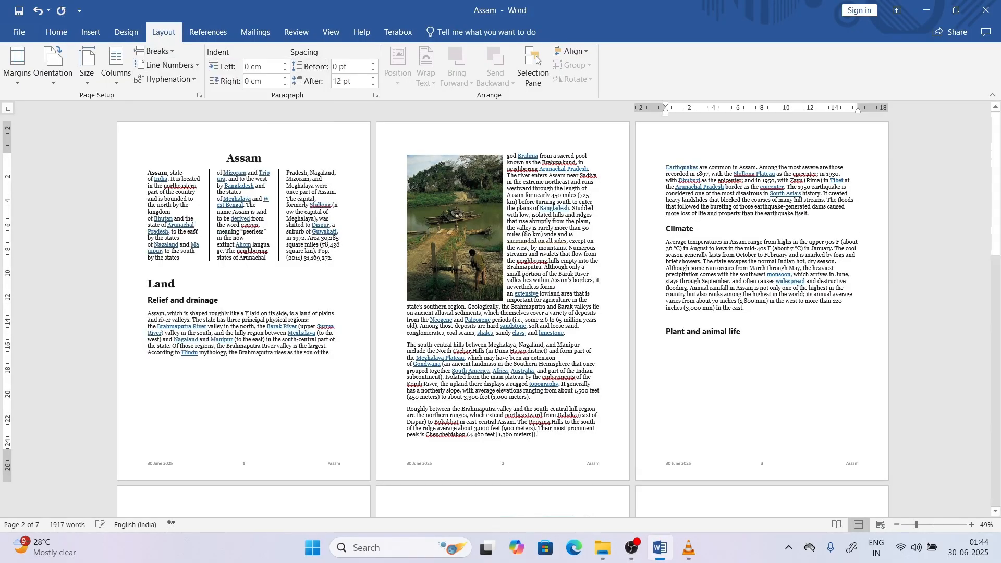
Try Landscape orientation on the section starting with the Earthquakes paragraph, review the pages and undo the orientation change.
left_click(52, 68)
left_click(71, 129)
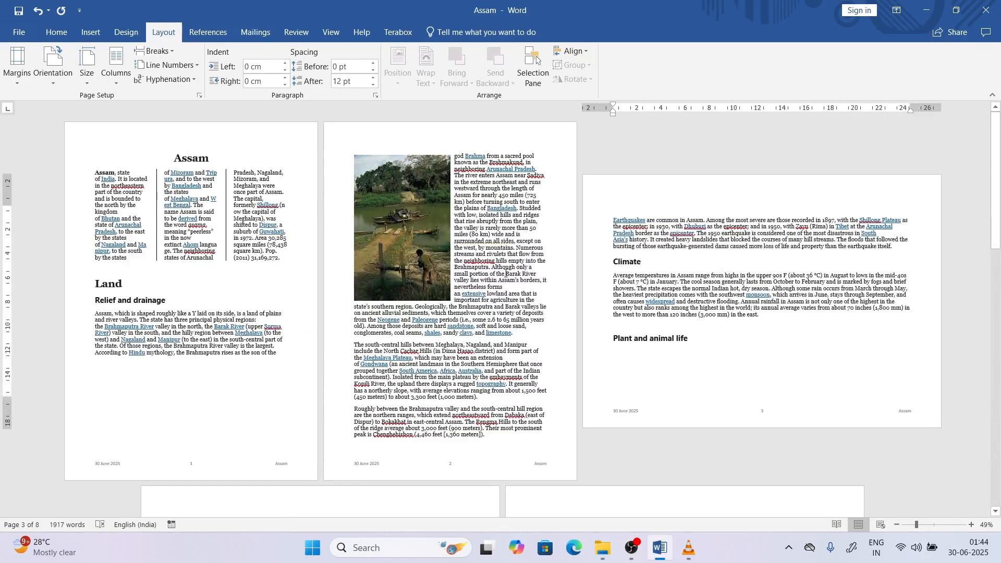
left_click_drag(995, 229, 991, 273)
key("ctrl+z")
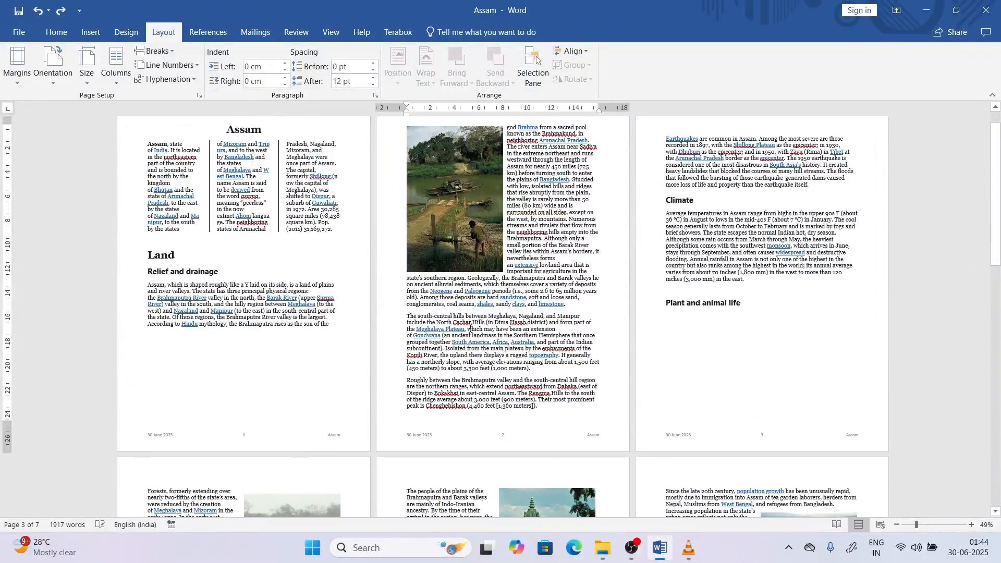
Try Landscape orientation on the section containing the second page's text and check how far it reaches through the document.
left_click(53, 65)
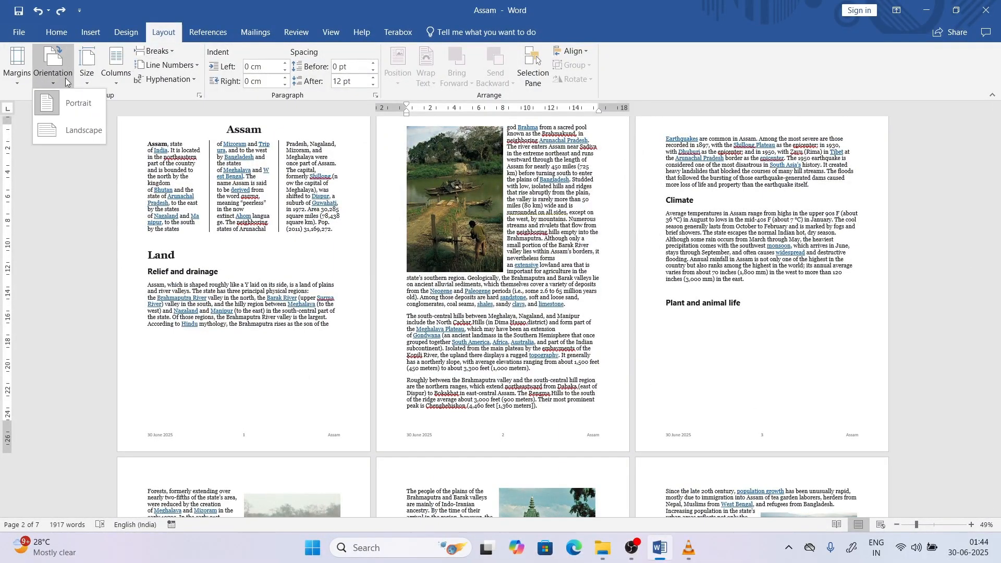
left_click(62, 130)
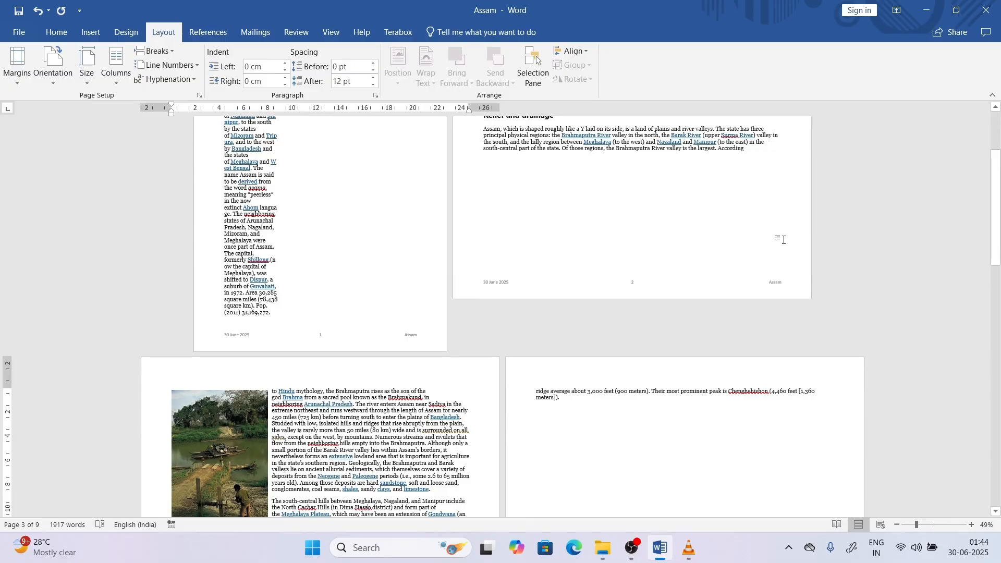
left_click_drag(996, 238, 999, 317)
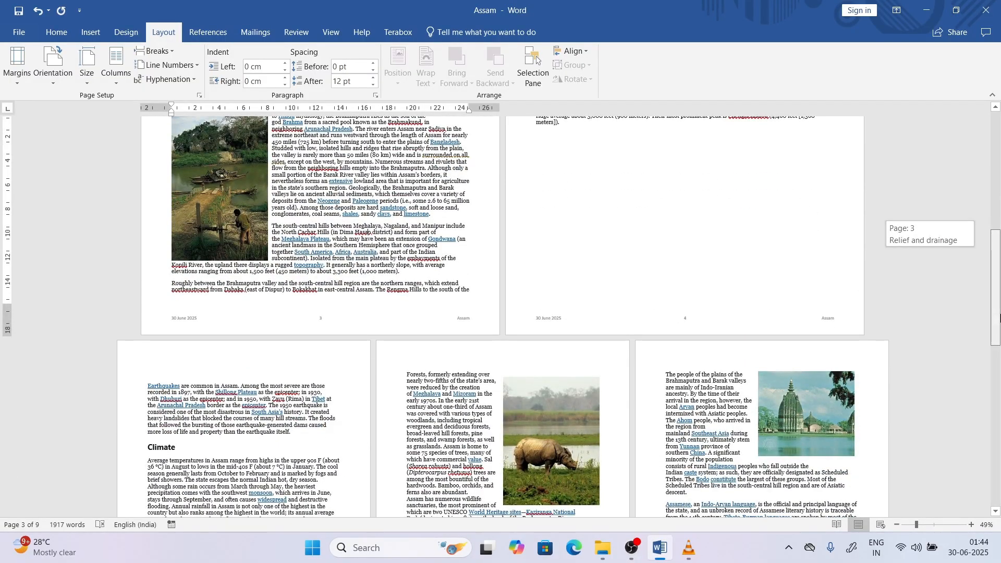
left_click_drag(1000, 317, 1000, 318)
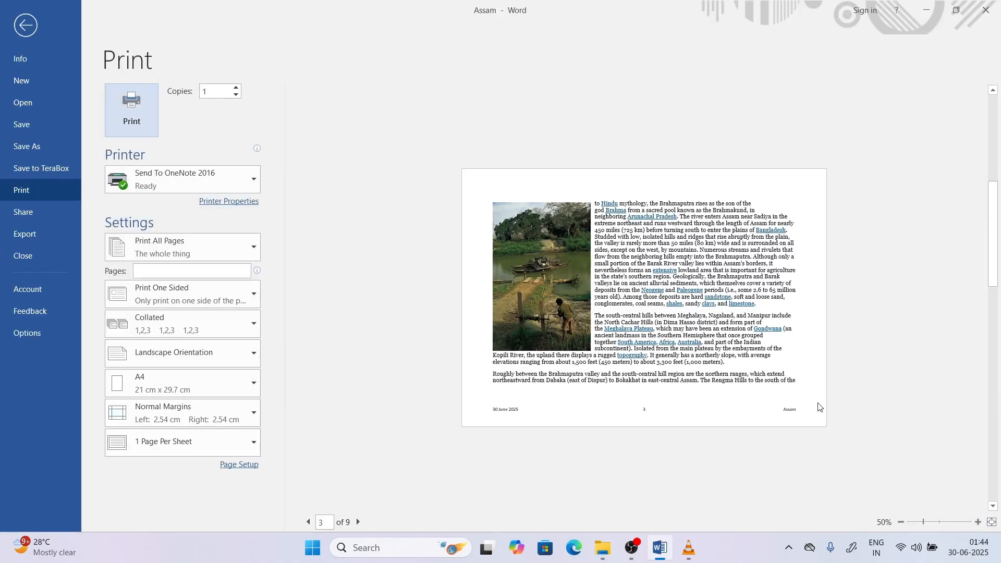
Examine the page orientations in the print preview through to the last page and back, and undo the Landscape change.
left_click(358, 523)
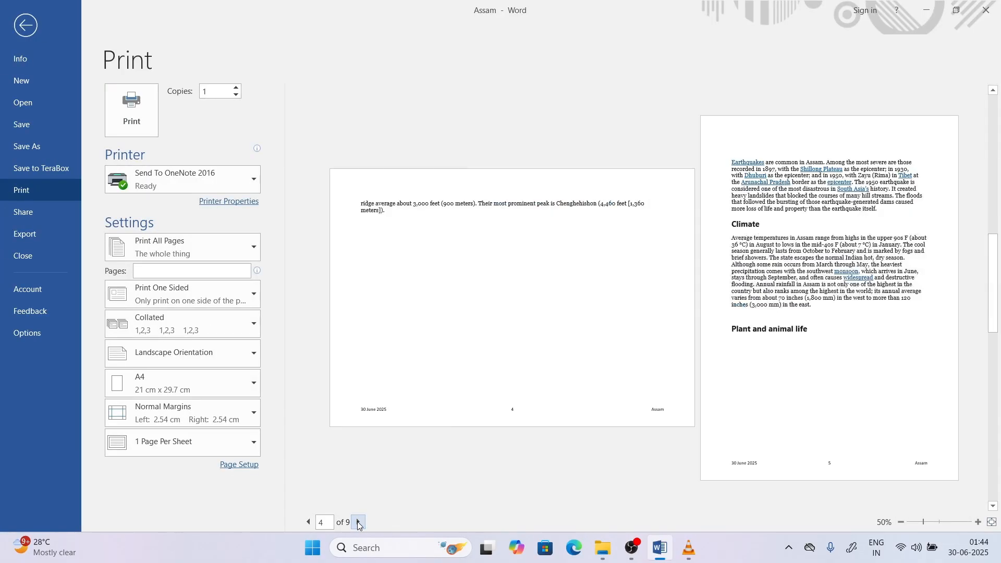
left_click(358, 522)
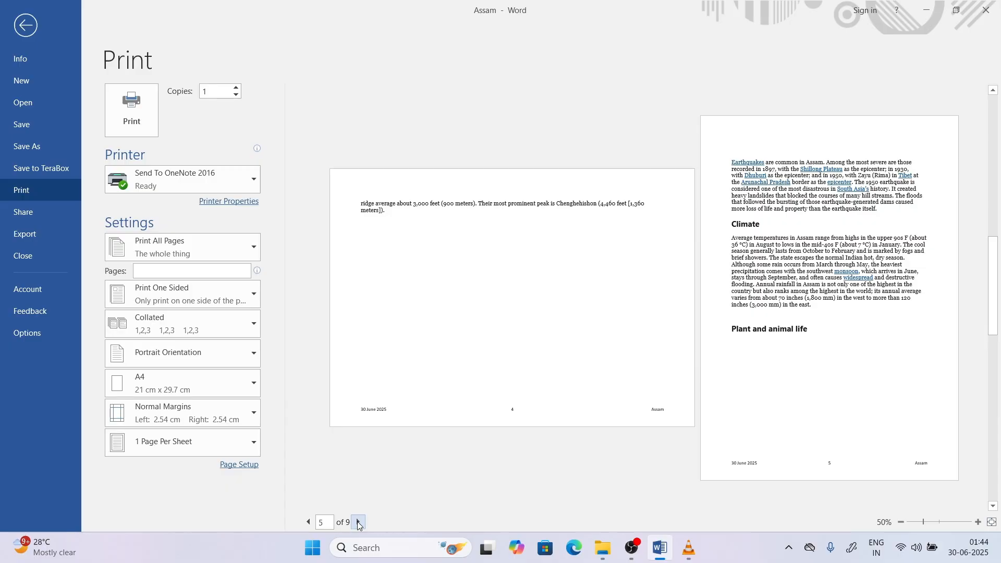
left_click(358, 523)
left_click(358, 522)
left_click(358, 523)
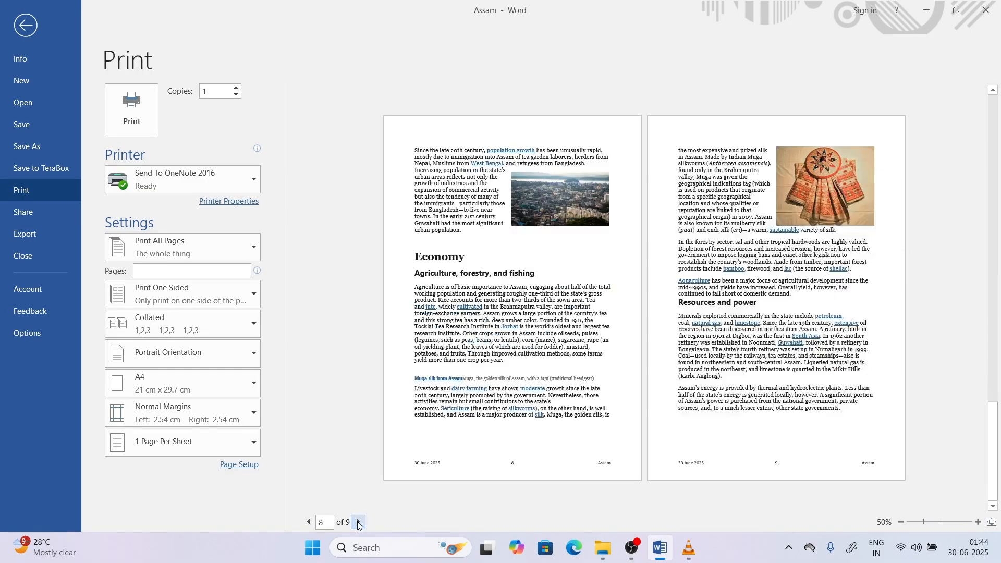
left_click(358, 522)
left_click(308, 522)
left_click(307, 522)
left_click(308, 522)
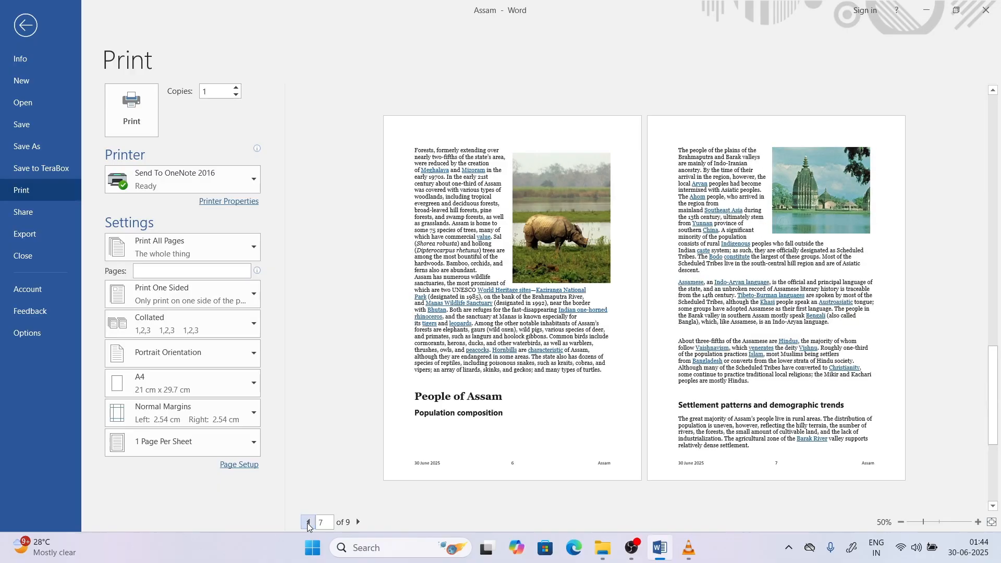
left_click(308, 523)
left_click(308, 522)
left_click(308, 523)
left_click(308, 523)
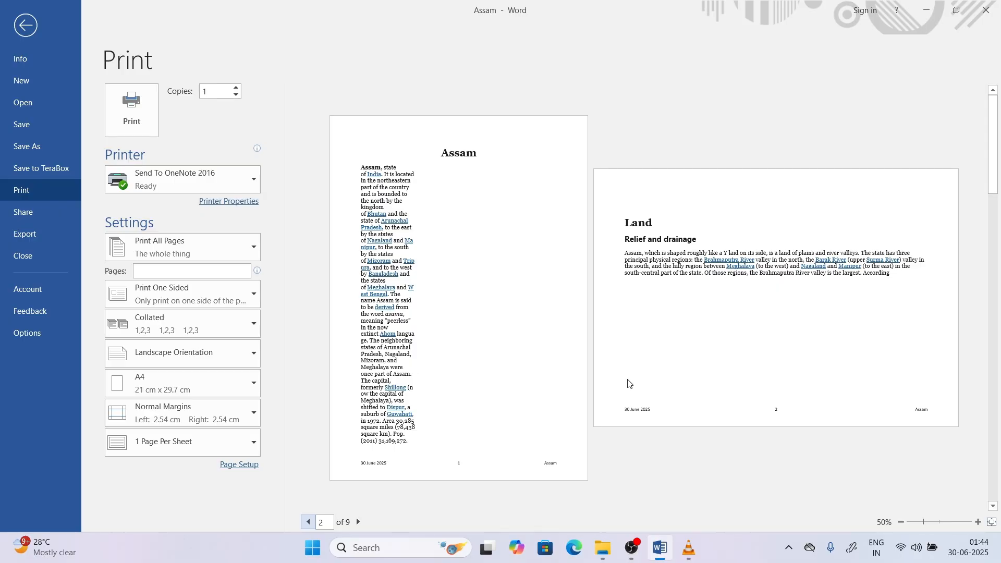
left_click(25, 25)
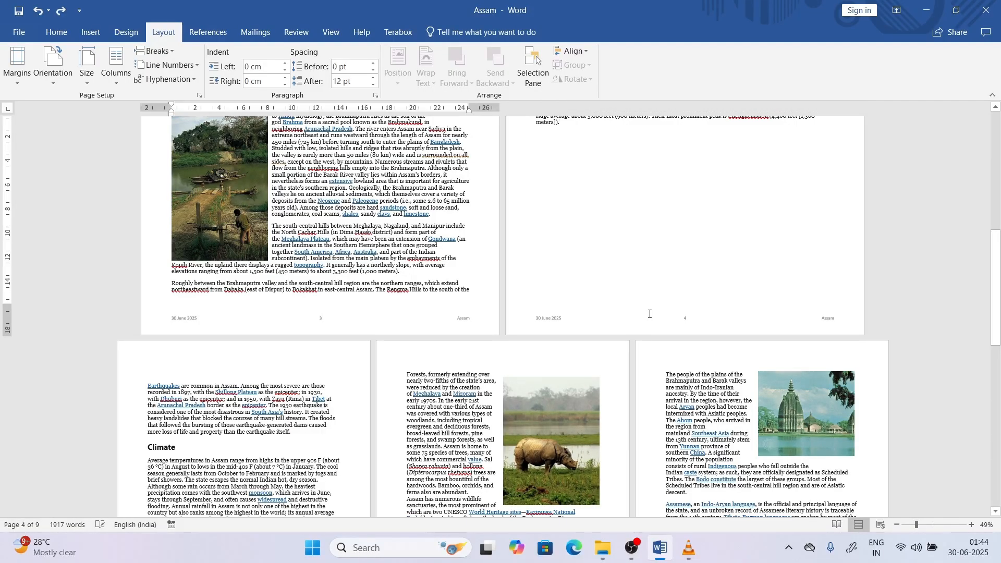
left_click_drag(998, 183, 998, 166)
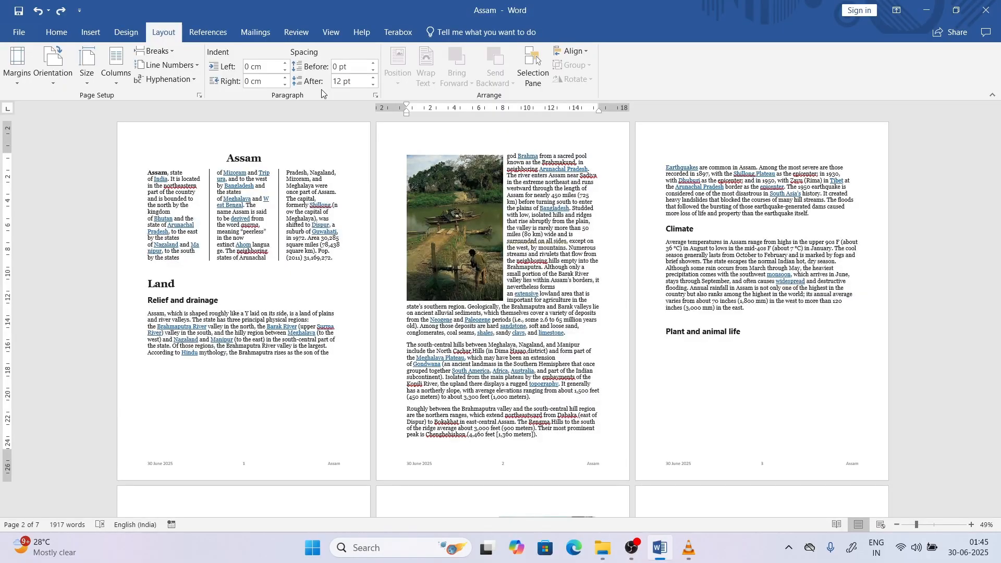
Add a custom text watermark reading "ADRE 2.0" in red to the document.
left_click(127, 33)
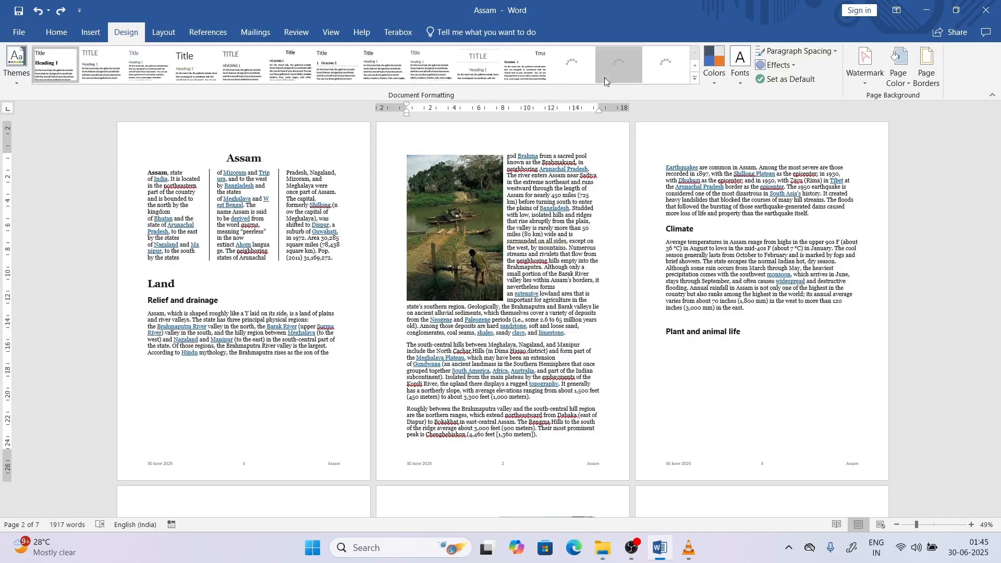
left_click(864, 70)
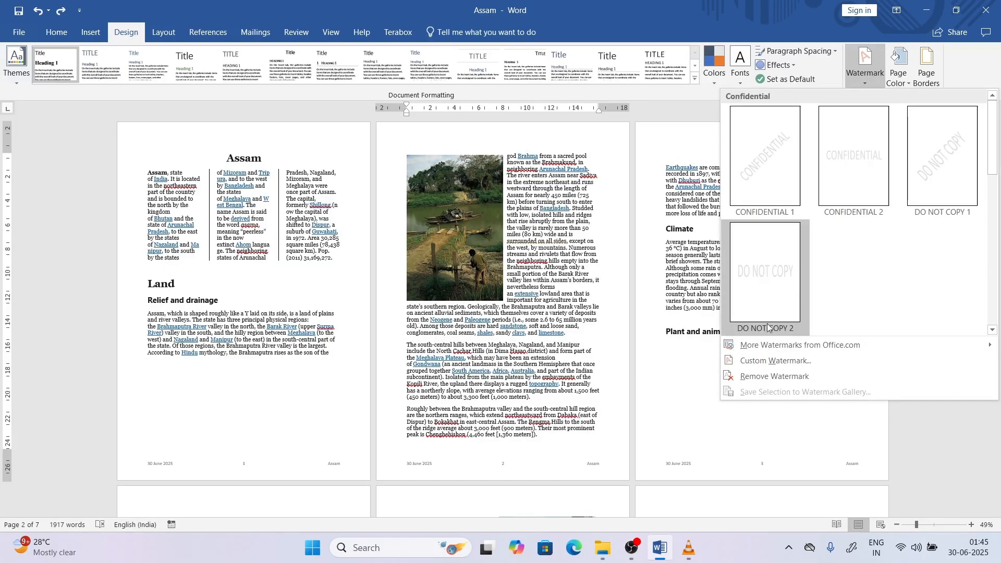
left_click(789, 357)
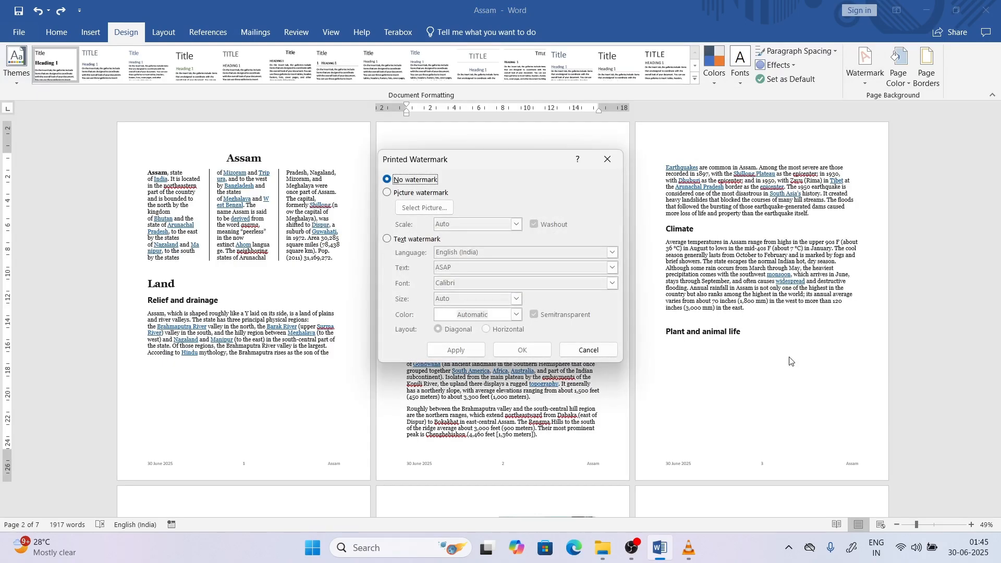
left_click(411, 239)
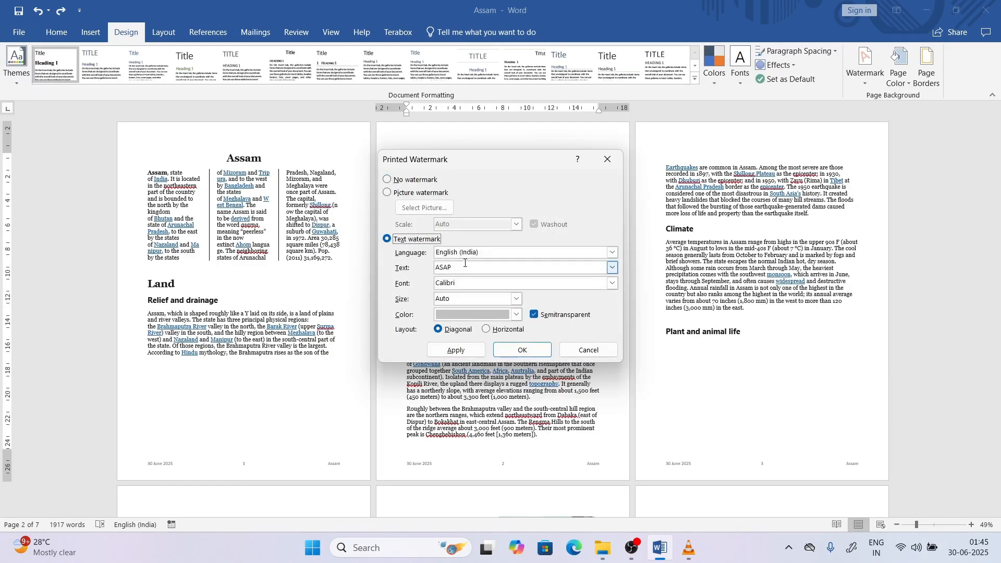
double_click(467, 265)
type("ADRE 2.0")
left_click(515, 314)
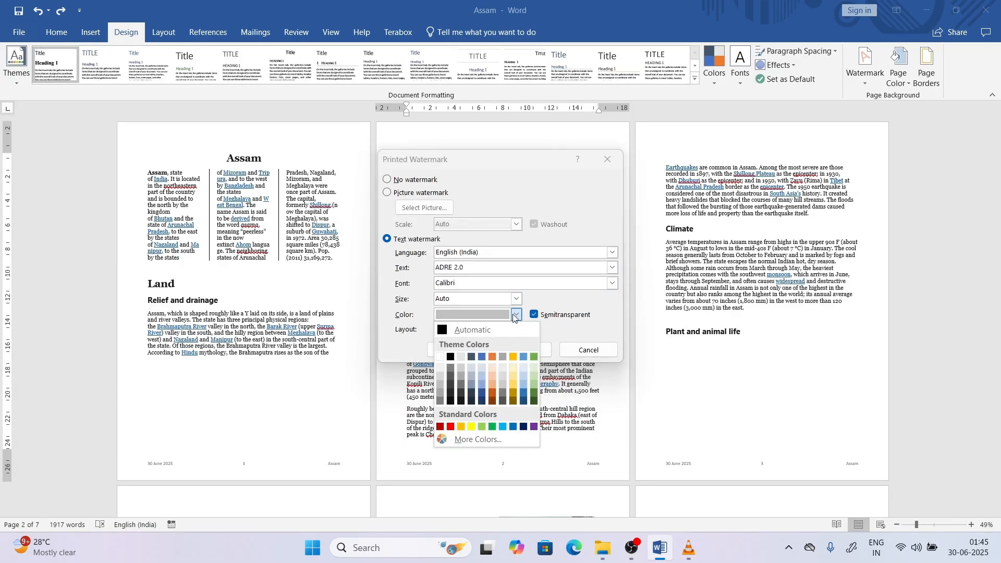
left_click(451, 413)
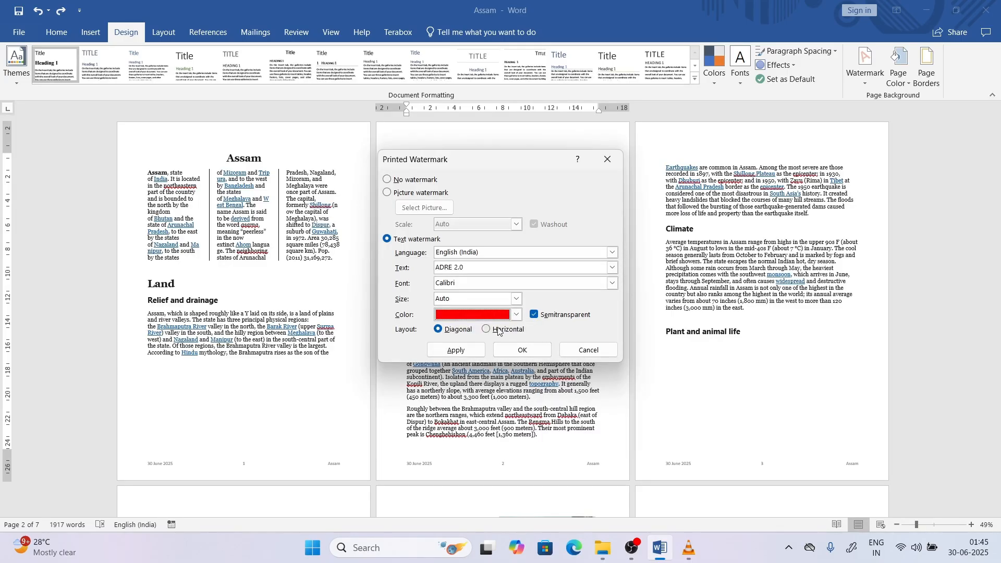
left_click(456, 350)
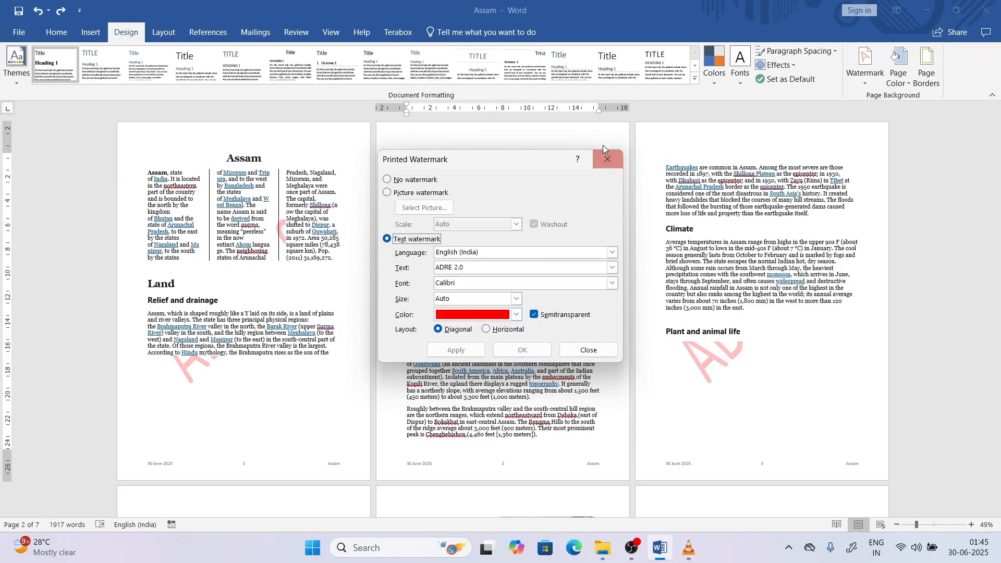
left_click(607, 161)
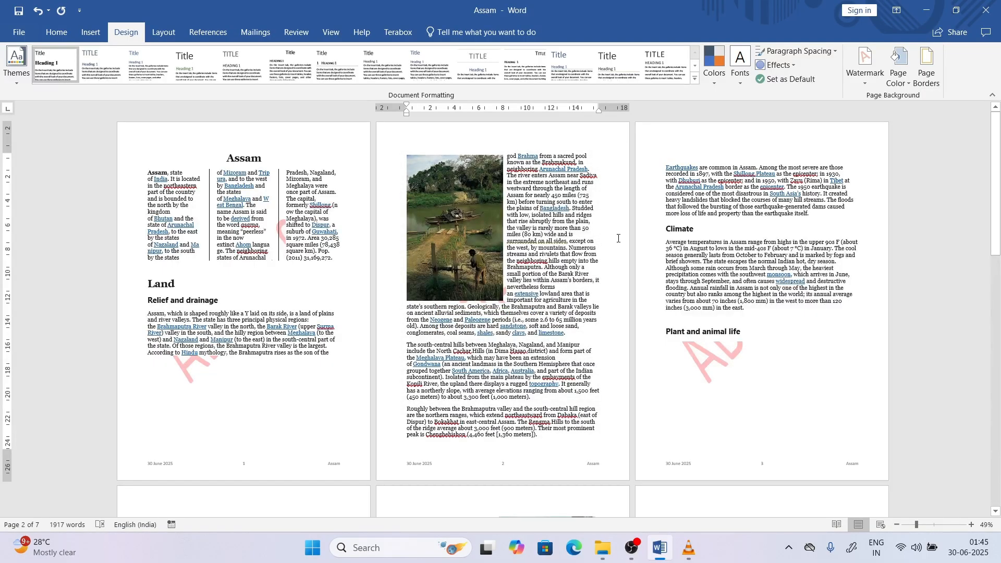
Try deleting all text on the last page to expose the watermark, and undo the deletion.
left_click_drag(996, 218, 997, 456)
left_click(522, 470)
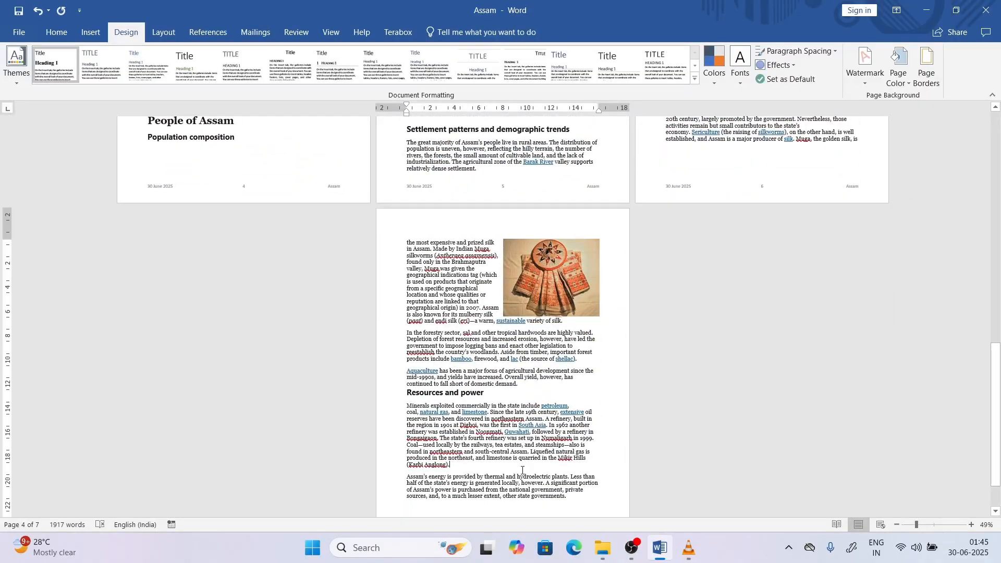
left_click_drag(569, 497, 405, 245)
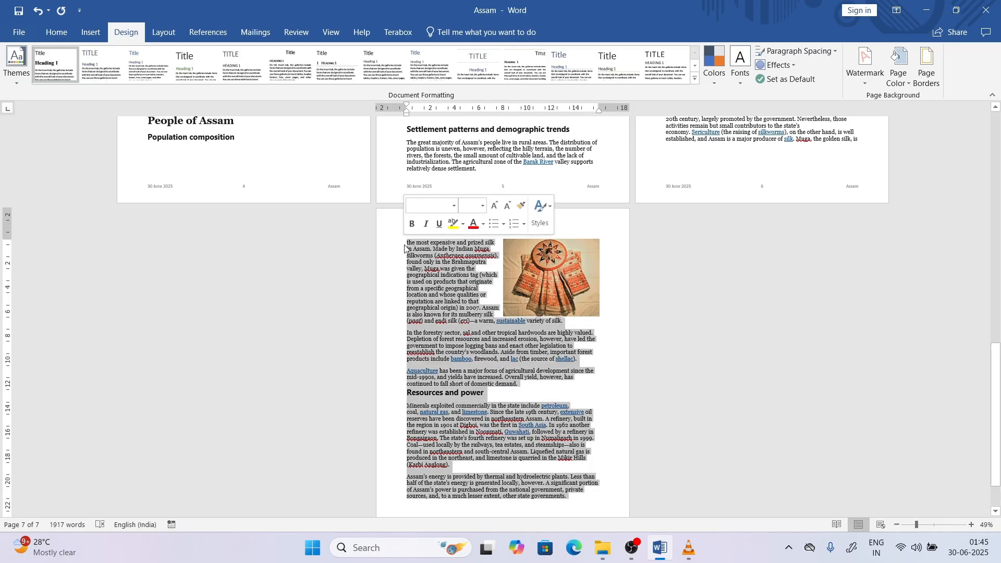
key("Delete")
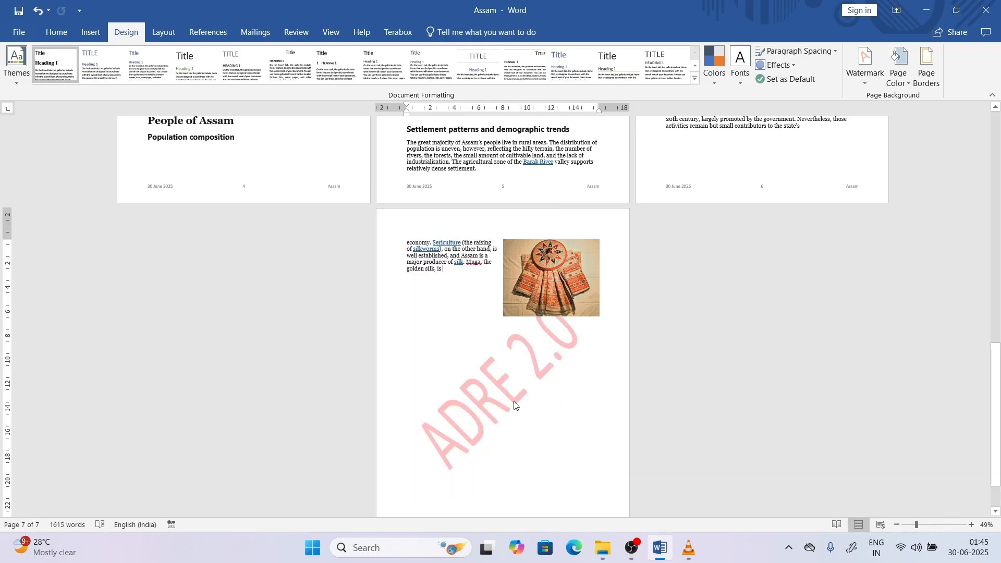
key("ctrl+z")
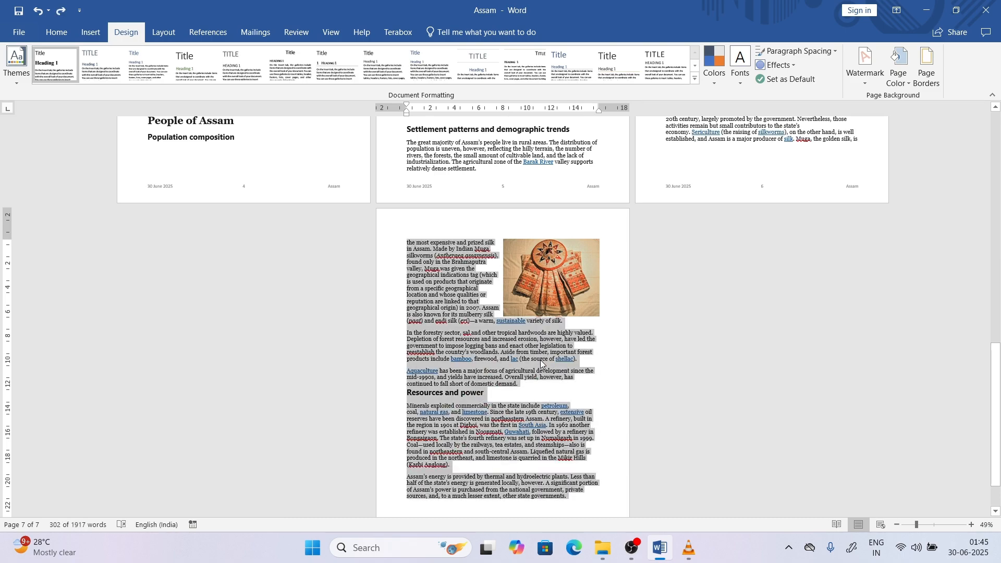
left_click(540, 360)
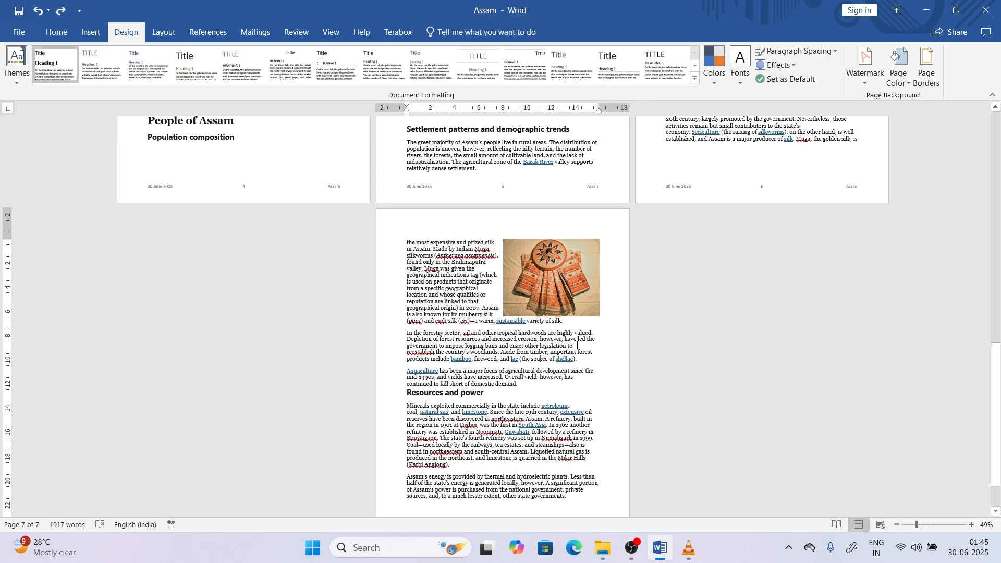
Try deleting the second page's text to expose the watermark, undo the deletion, and check the pages in the print preview.
left_click_drag(998, 432, 998, 201)
left_click(359, 342)
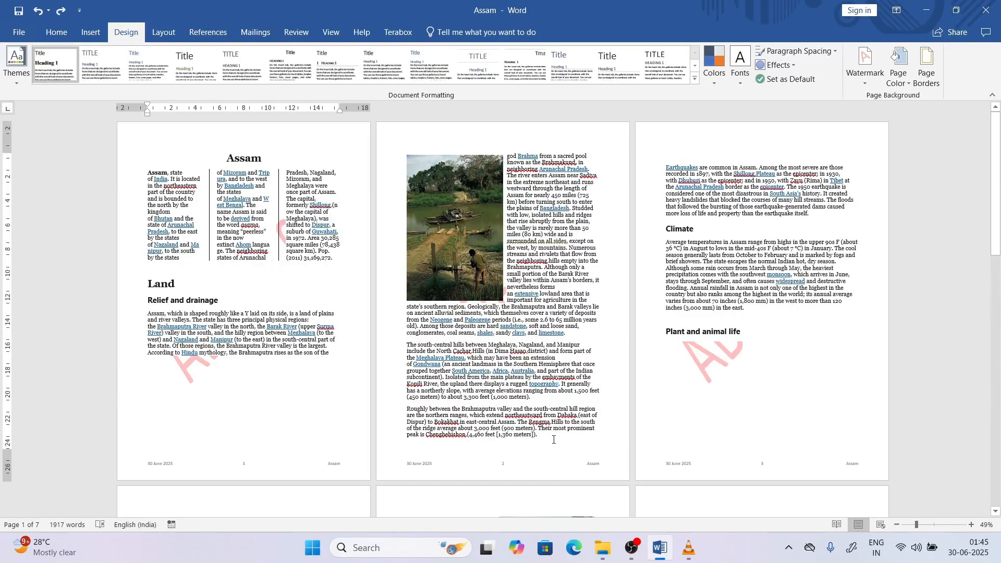
left_click_drag(554, 439, 512, 158)
key("Delete")
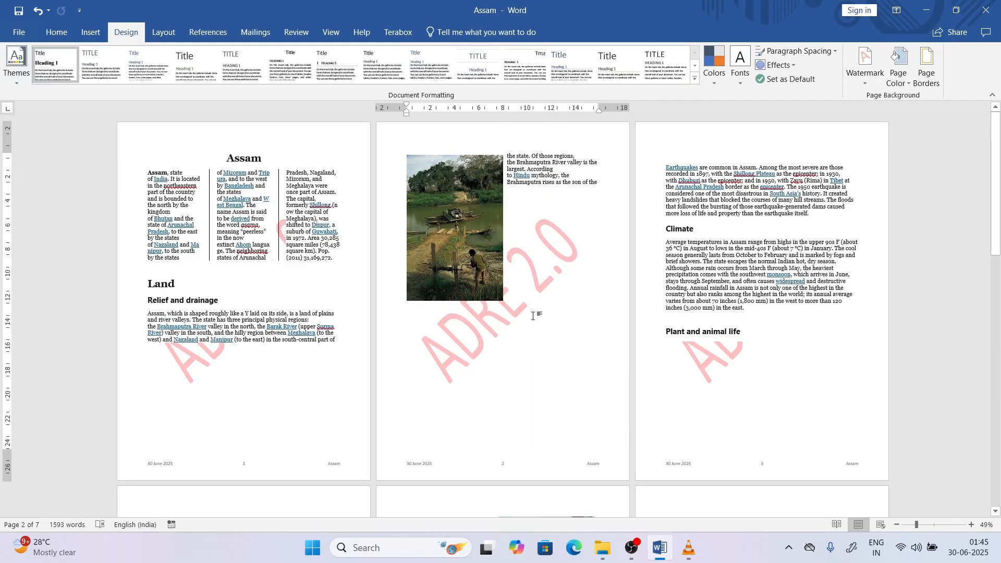
key("ctrl+z")
left_click(575, 298)
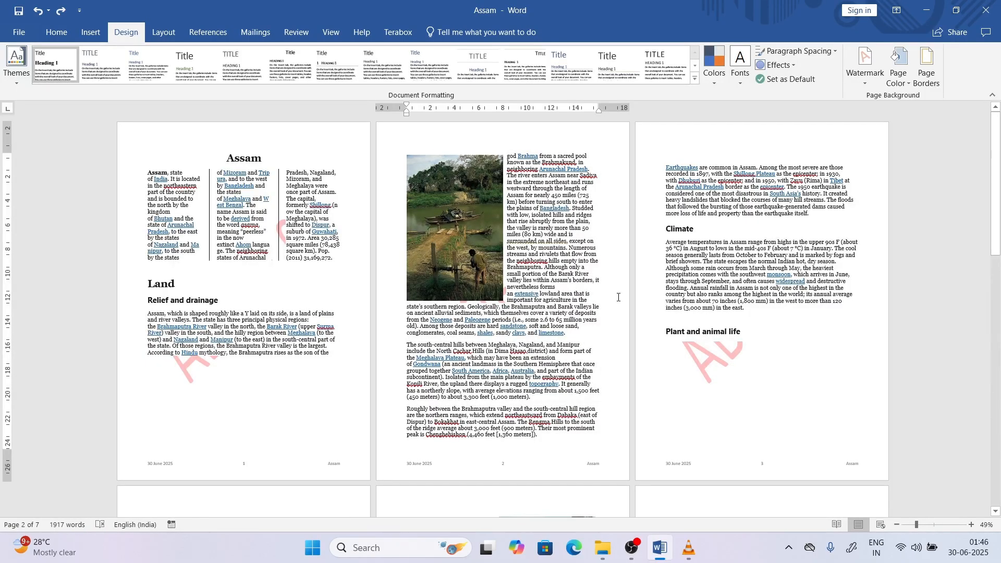
key("ctrl+p")
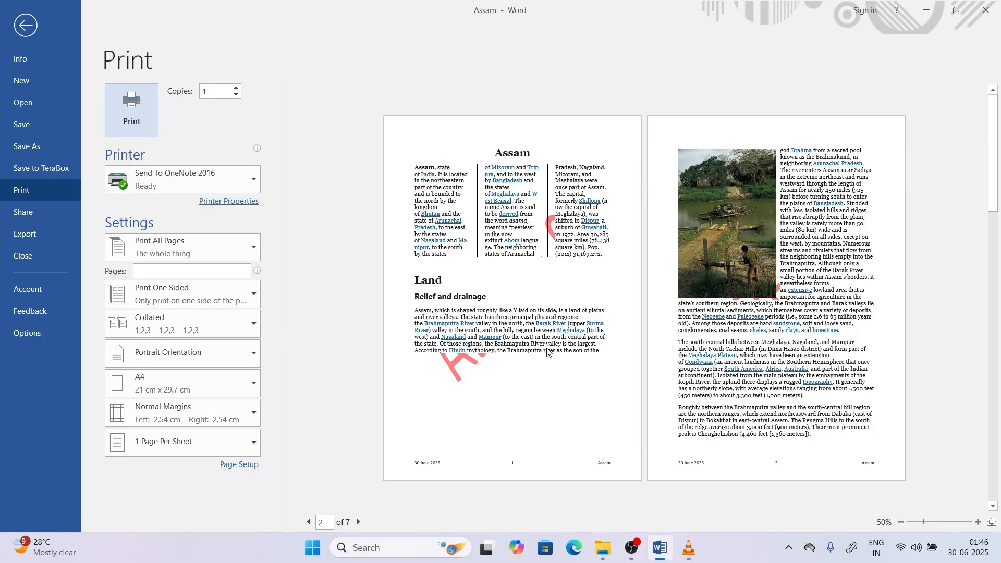
left_click(36, 33)
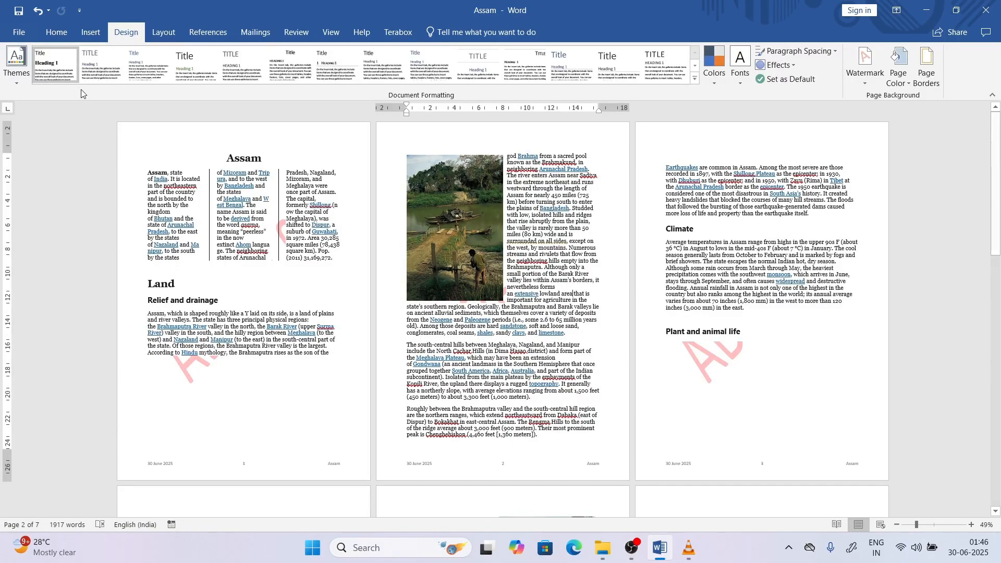
Turn on Track Changes and delete the passage from "surrounded on all sides" to "neighboring" beside the second page's picture.
left_click(306, 37)
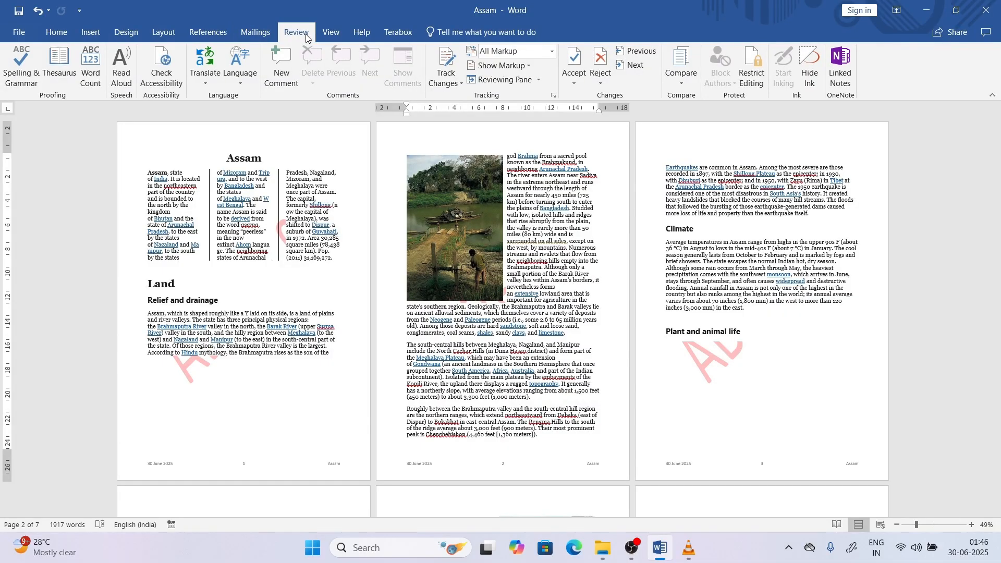
left_click(447, 61)
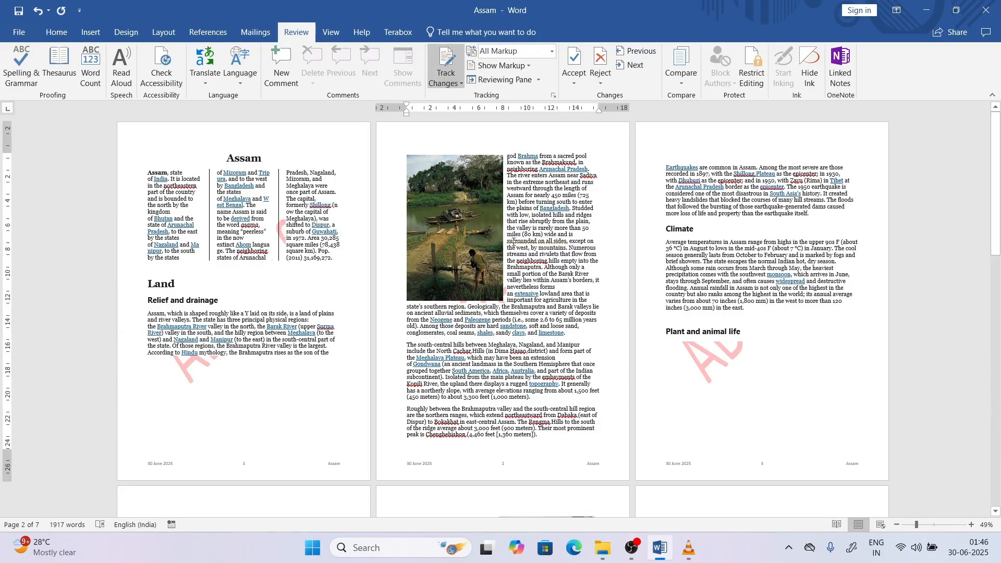
left_click_drag(510, 241, 546, 262)
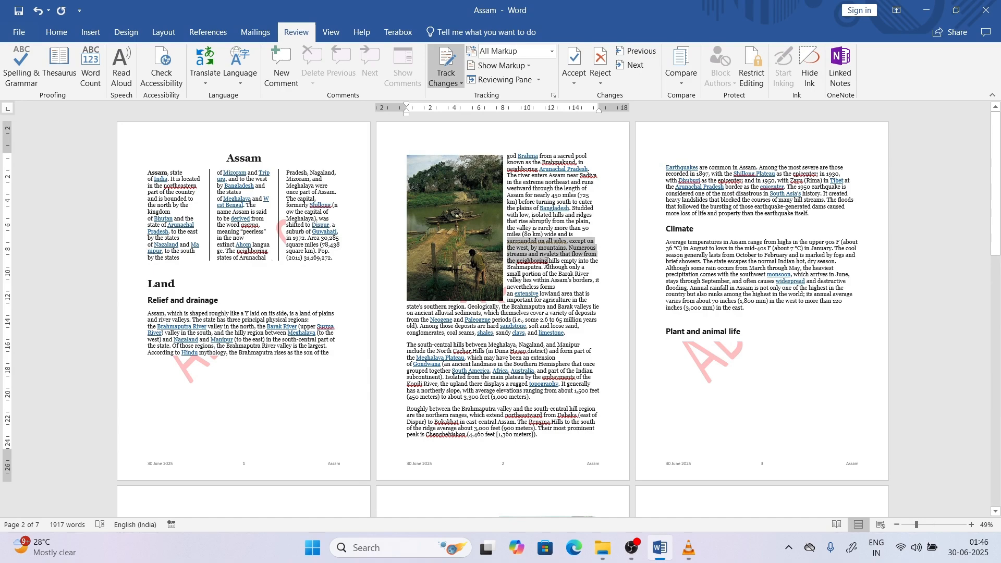
key("Delete")
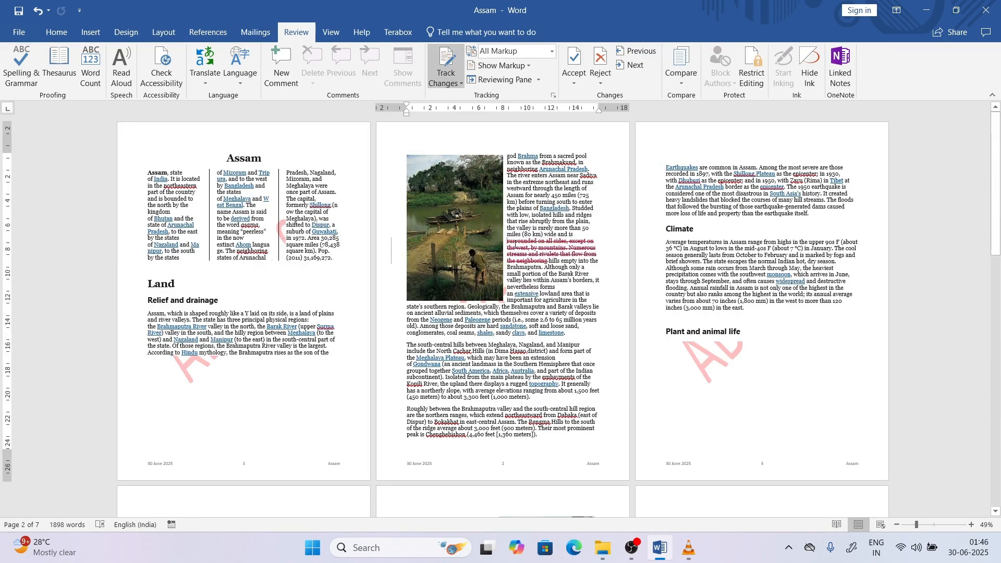
Replace the word "lowland" below the tracked deletion on the second page with "how are you".
double_click(552, 293)
type("how are yo")
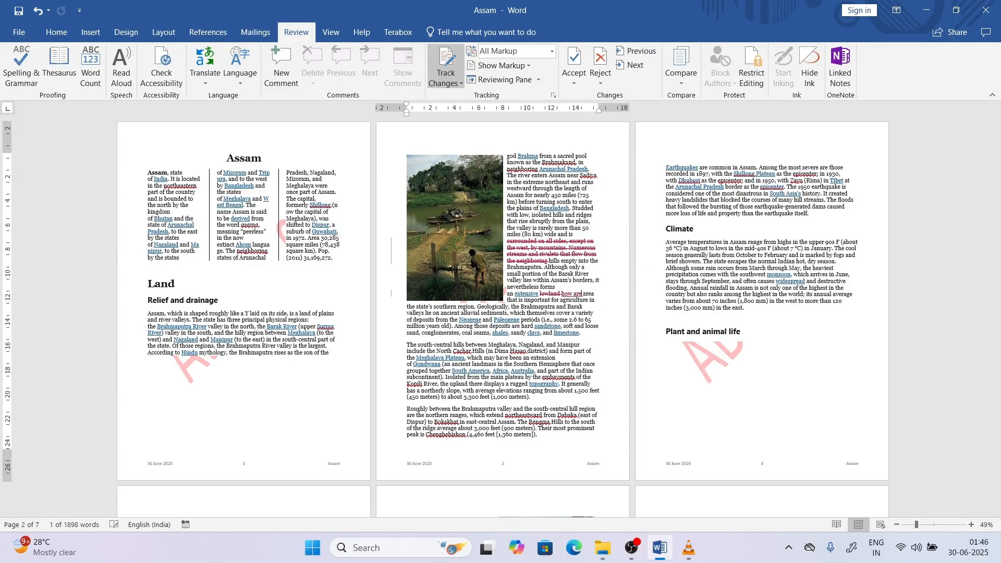
type("u")
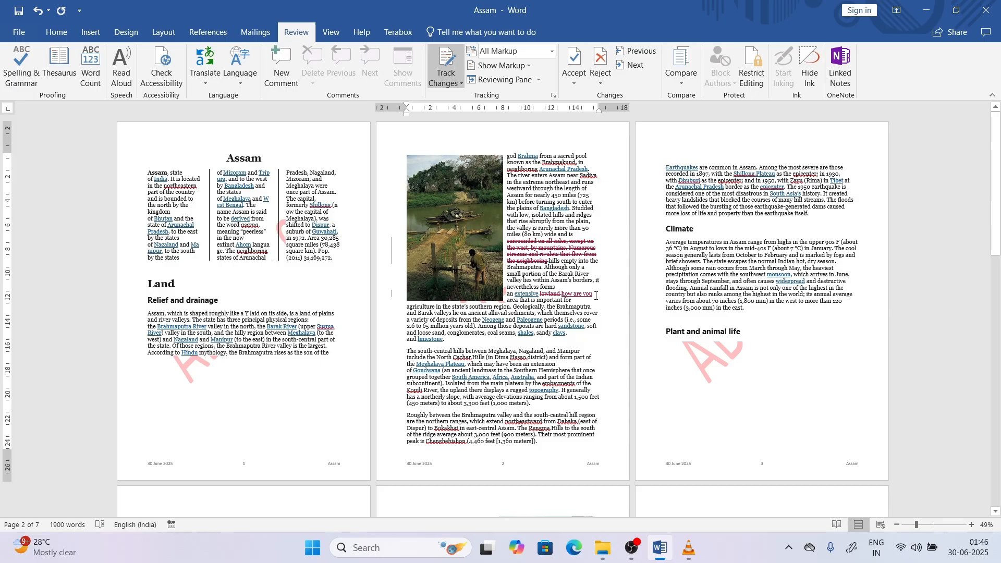
Select the tracked edits on the second page and check how the markup appears in the print preview.
key("ctrl+shift+Left")
key("ctrl+shift+Left")
left_click_drag(554, 294, 541, 294)
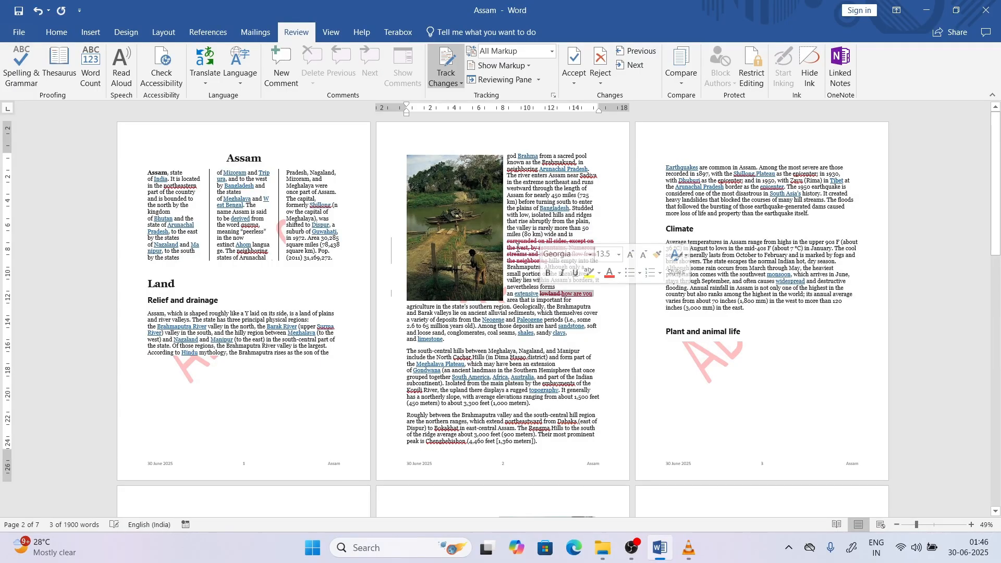
left_click_drag(508, 241, 547, 260)
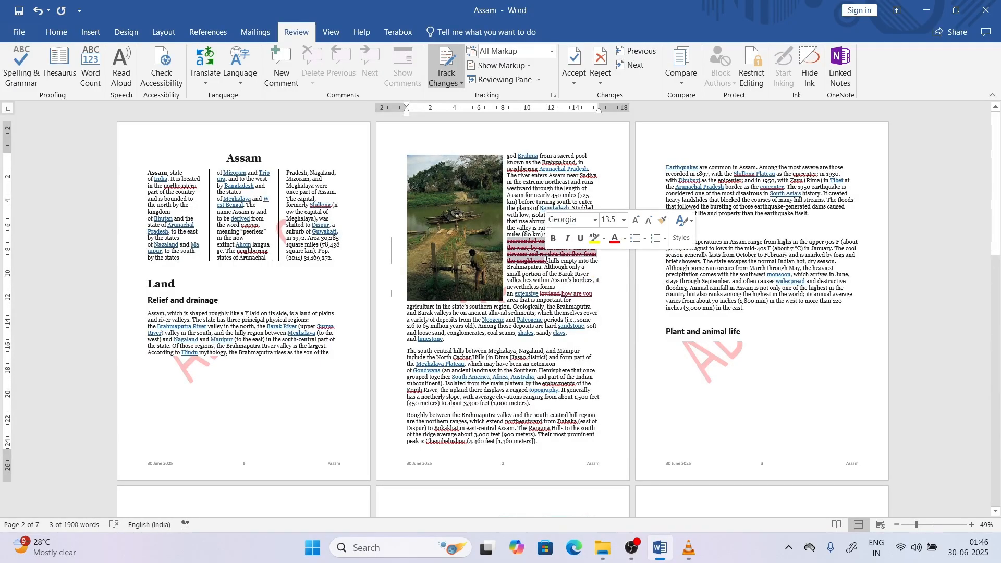
left_click(19, 32)
left_click(32, 195)
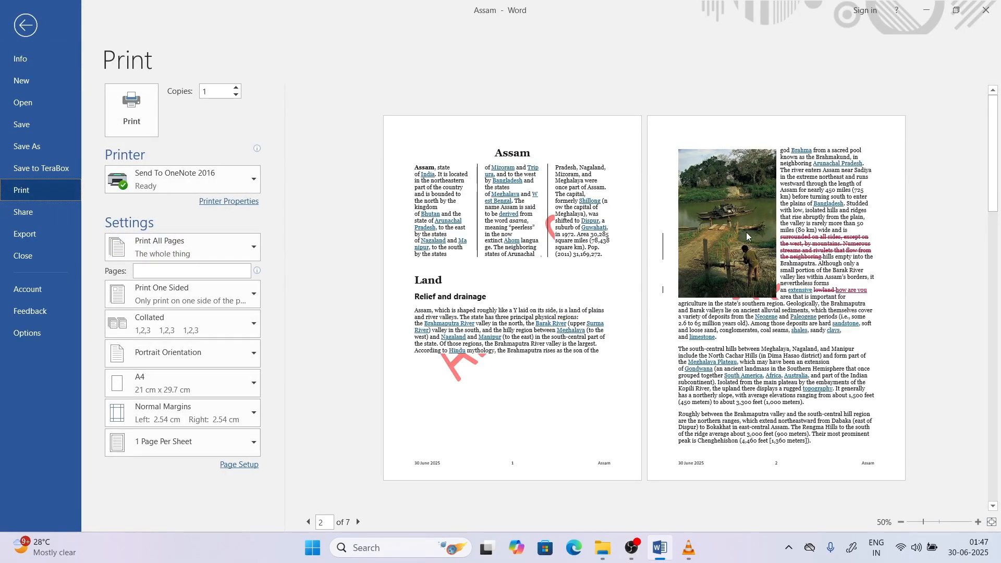
left_click(785, 239)
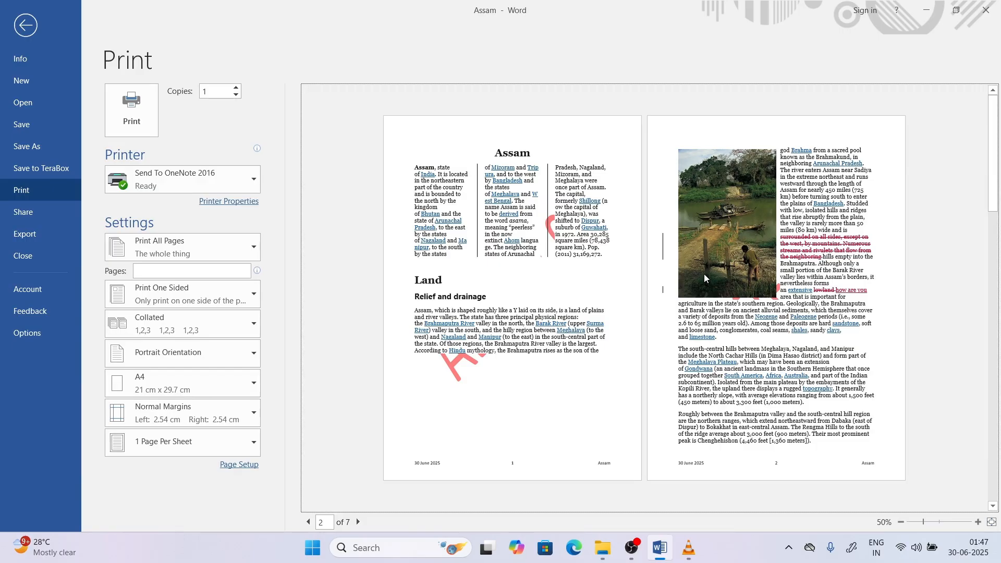
Turn off Print Markup to preview the pages without tracked changes, turn it back on, and return to the document.
left_click(177, 248)
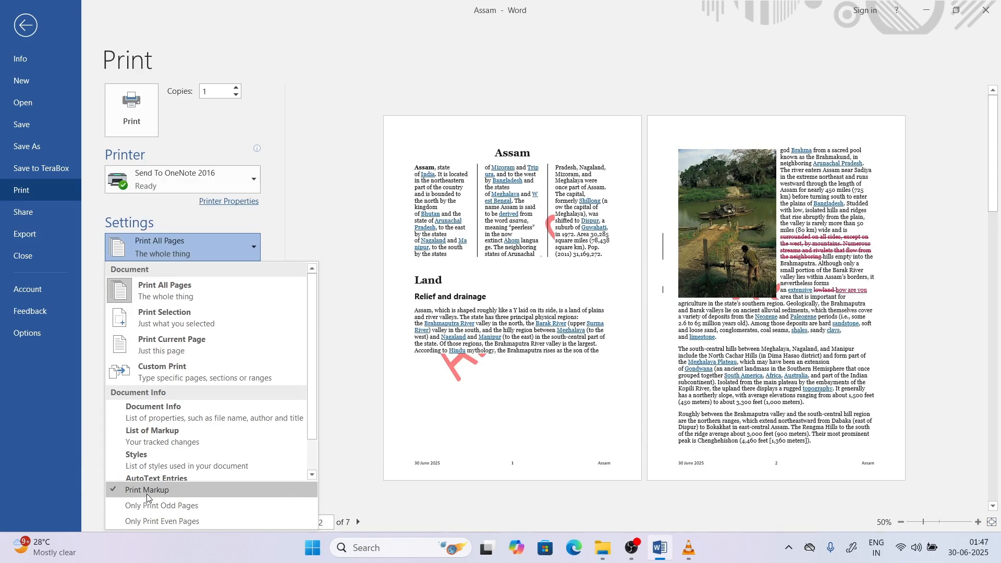
left_click(147, 491)
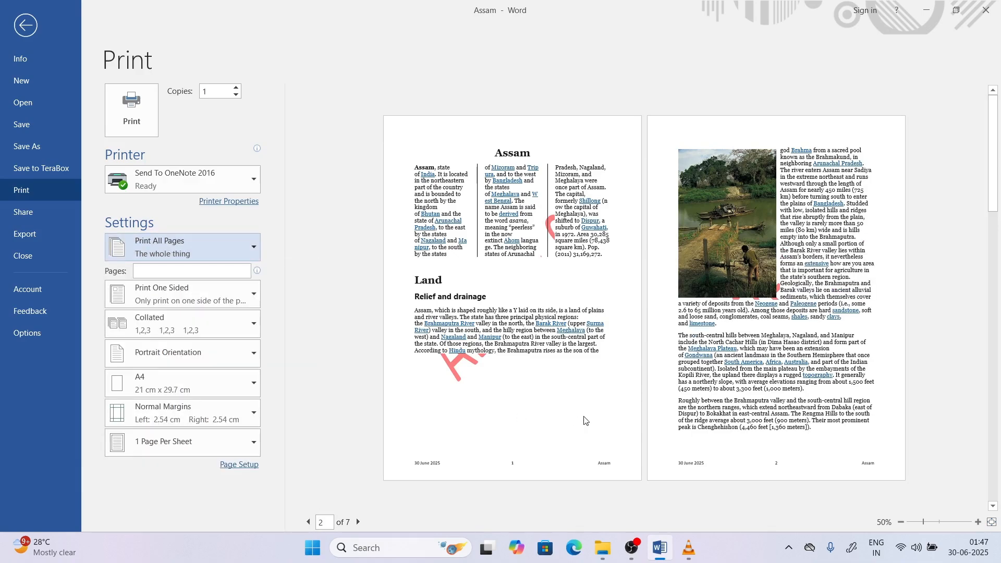
left_click(238, 242)
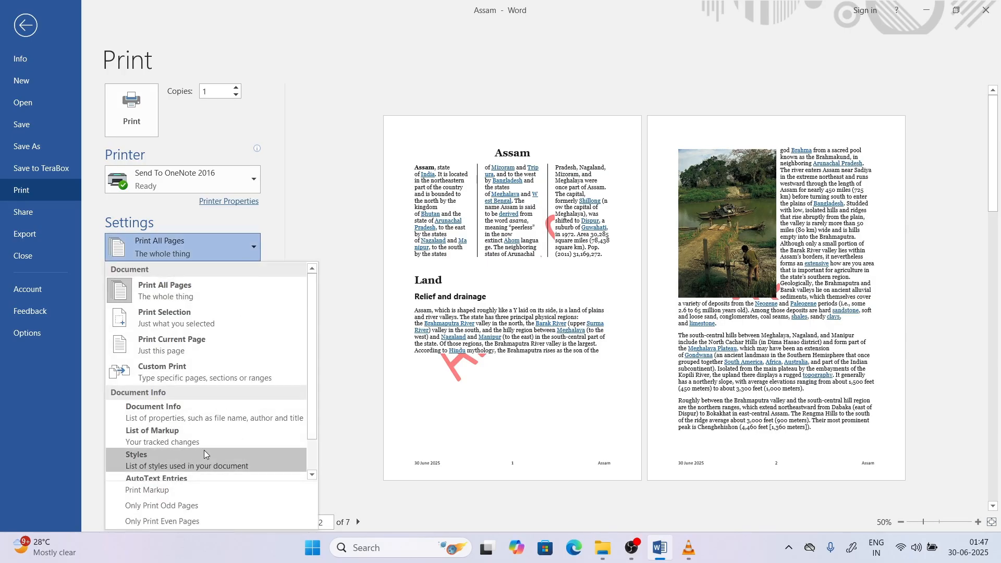
left_click(169, 492)
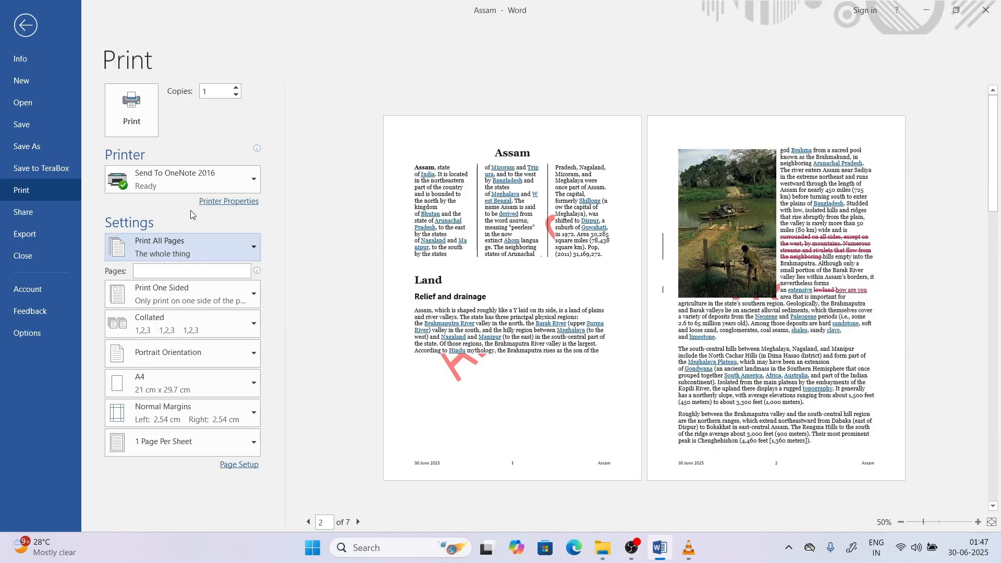
left_click(25, 25)
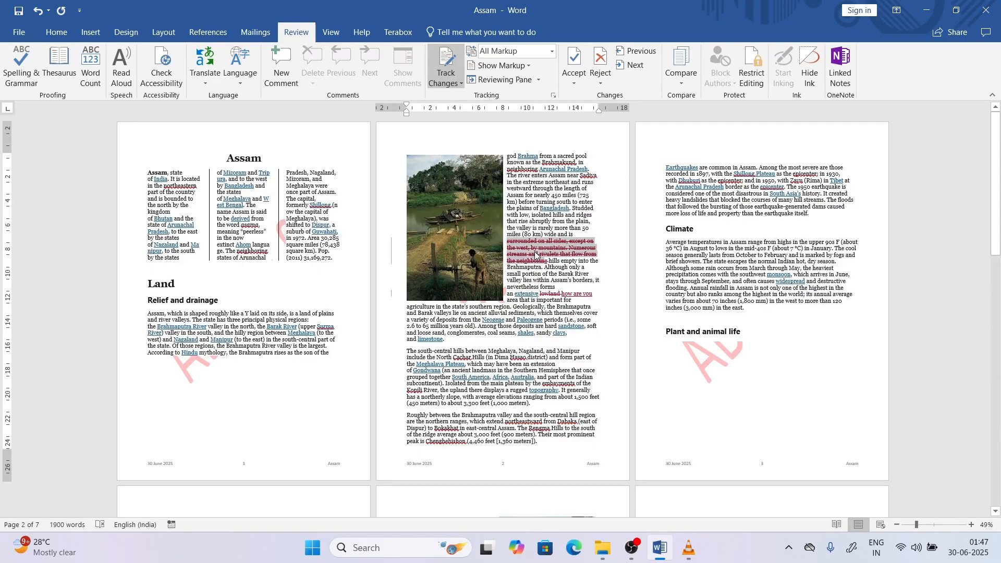
Hide formatting, insertions and deletions from the displayed markup, show them again, and check the pages in the print preview.
left_click(518, 71)
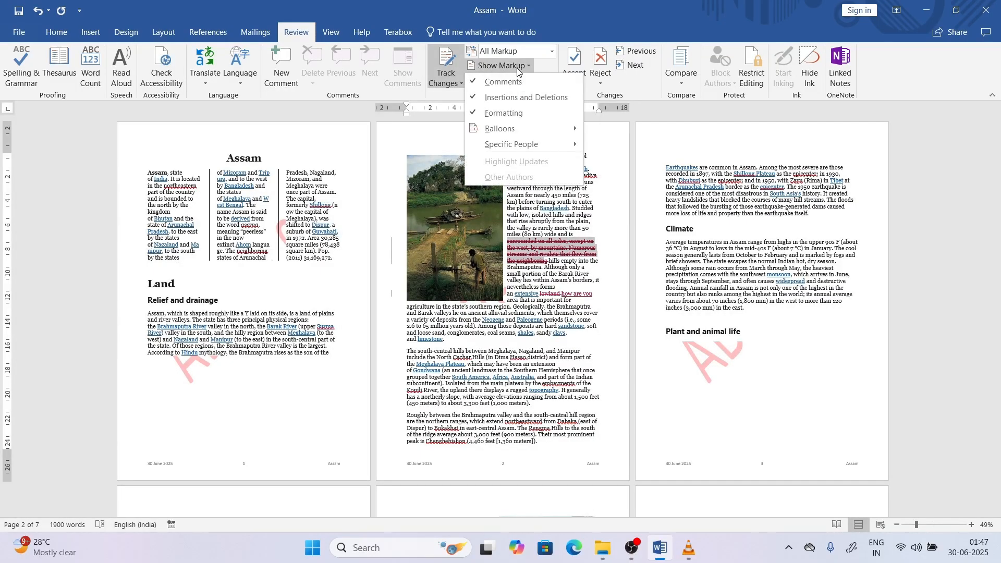
left_click(498, 114)
left_click(482, 68)
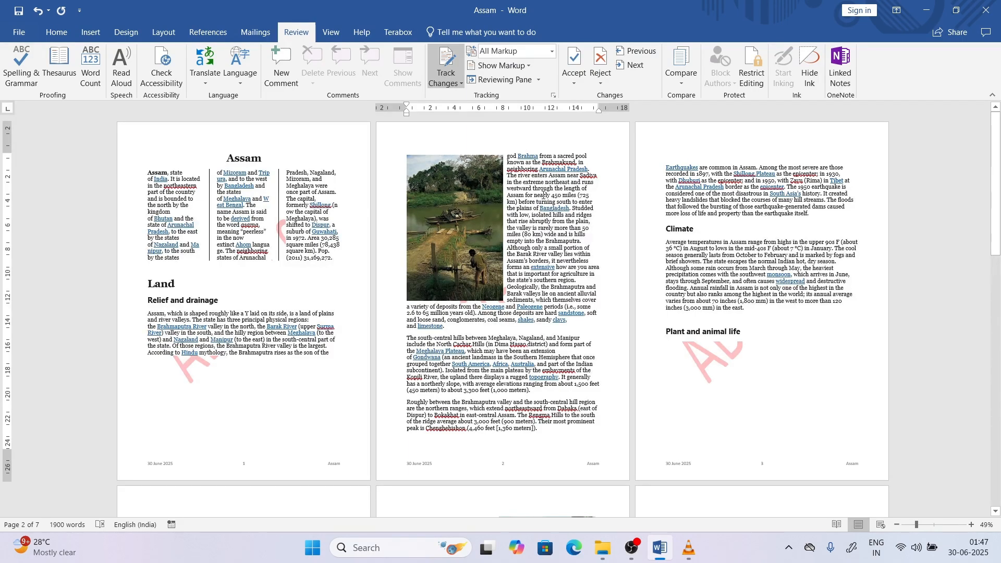
left_click(501, 65)
left_click(502, 97)
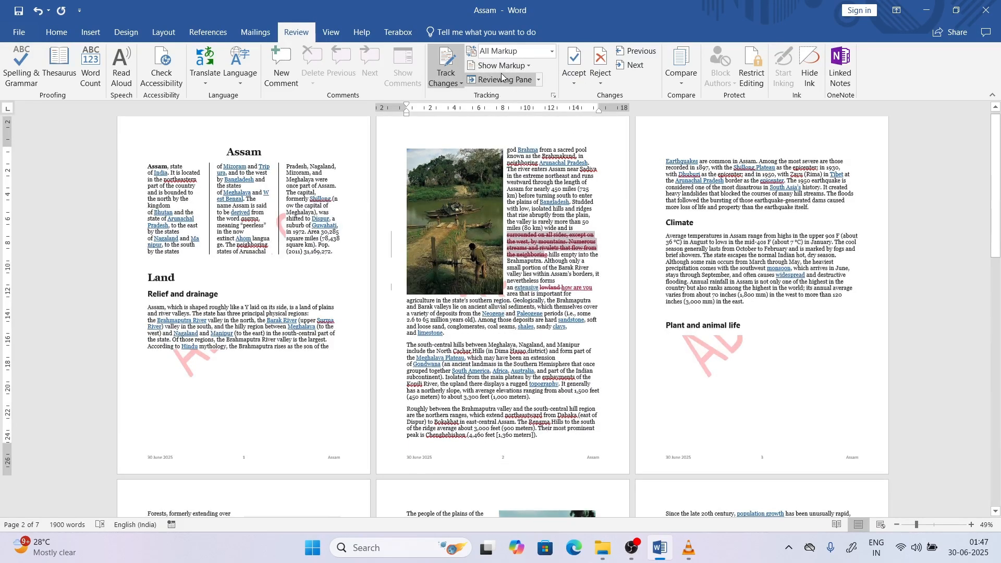
left_click(502, 68)
left_click(501, 108)
left_click(534, 277)
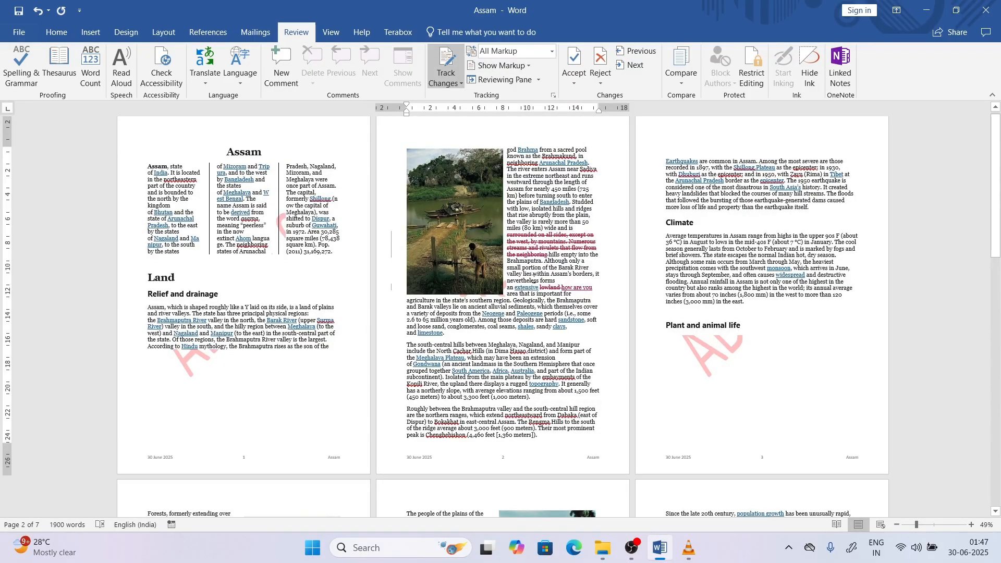
key("ctrl+p")
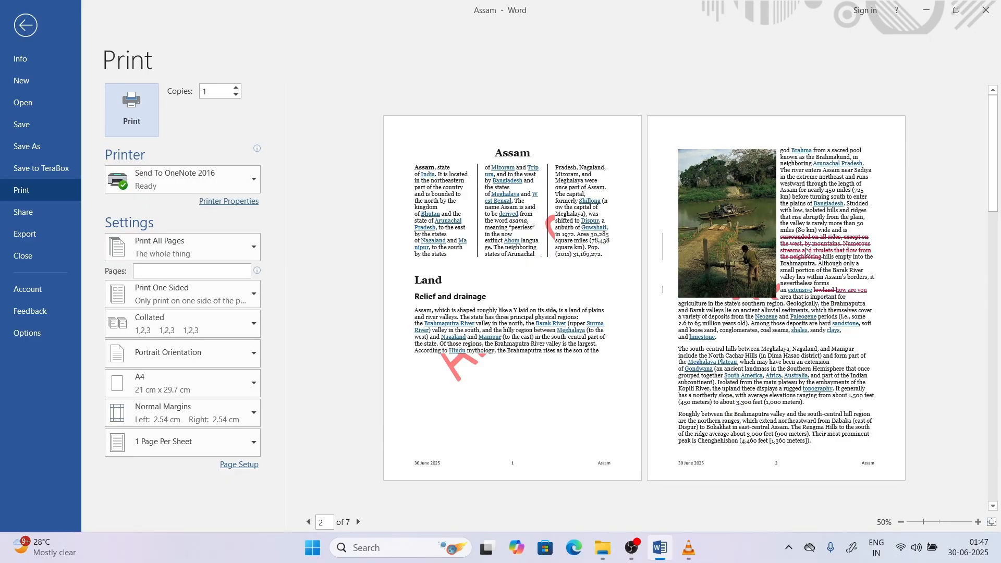
left_click(52, 33)
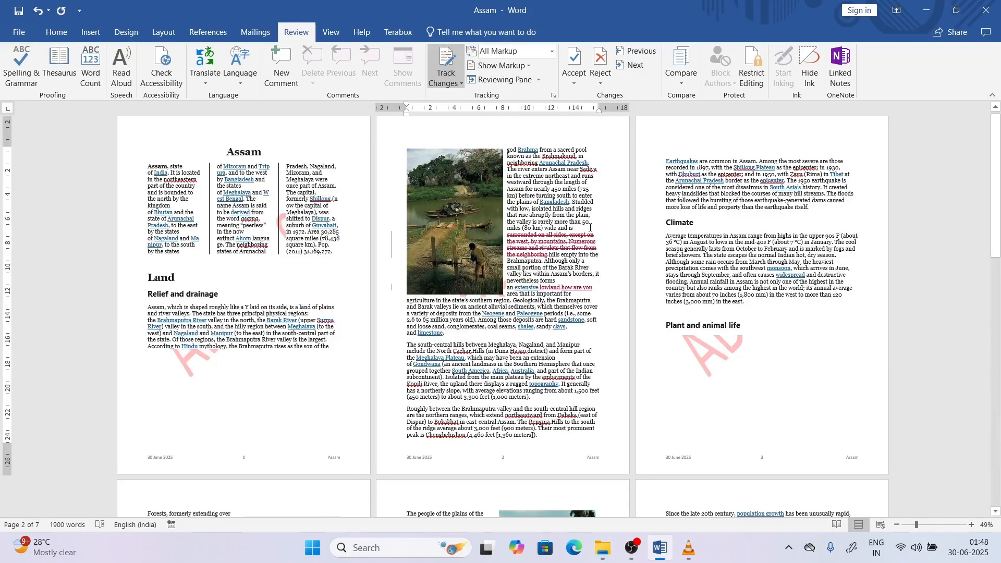
Print pages 1,2,3 with markup to Send To OneNote 2016, inserting the printout into New Section 1 of My Notebook.
key("ctrl+p")
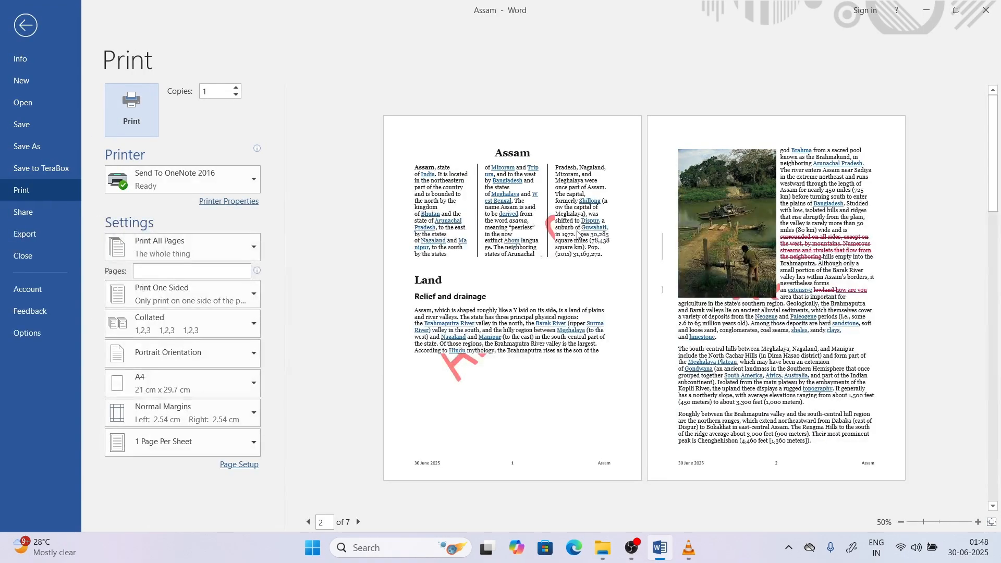
left_click(182, 249)
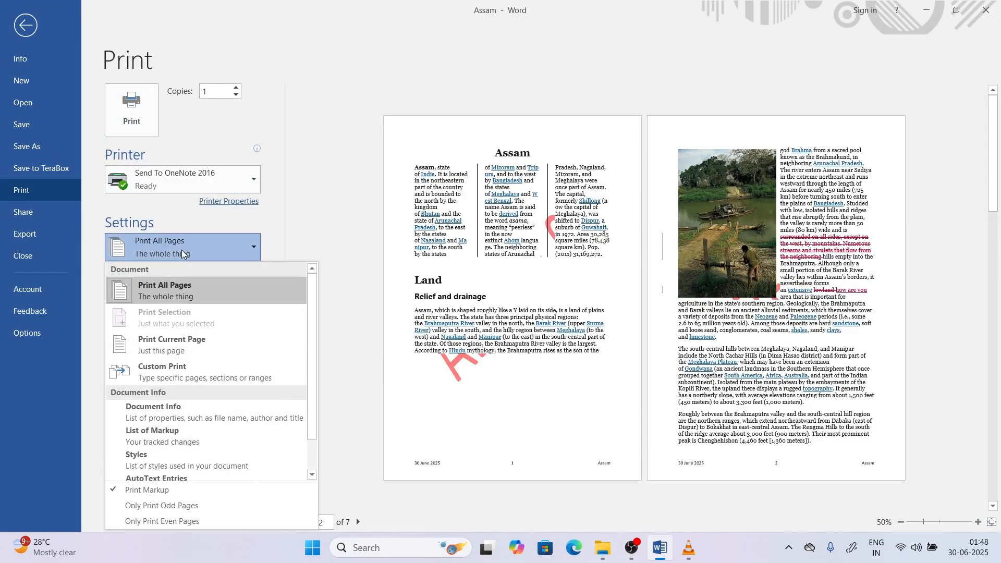
left_click(195, 344)
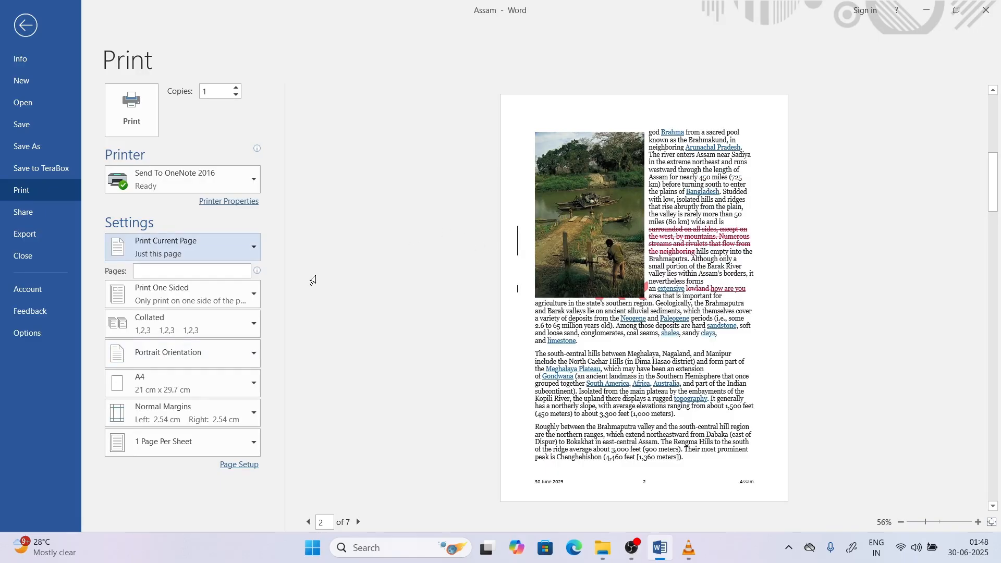
left_click(187, 269)
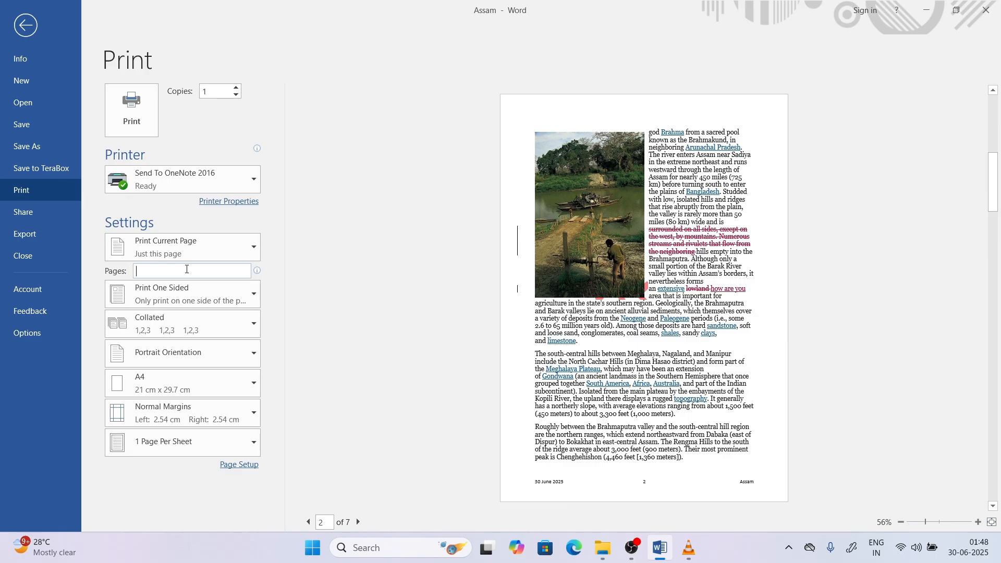
type("1,2,3")
key("Return")
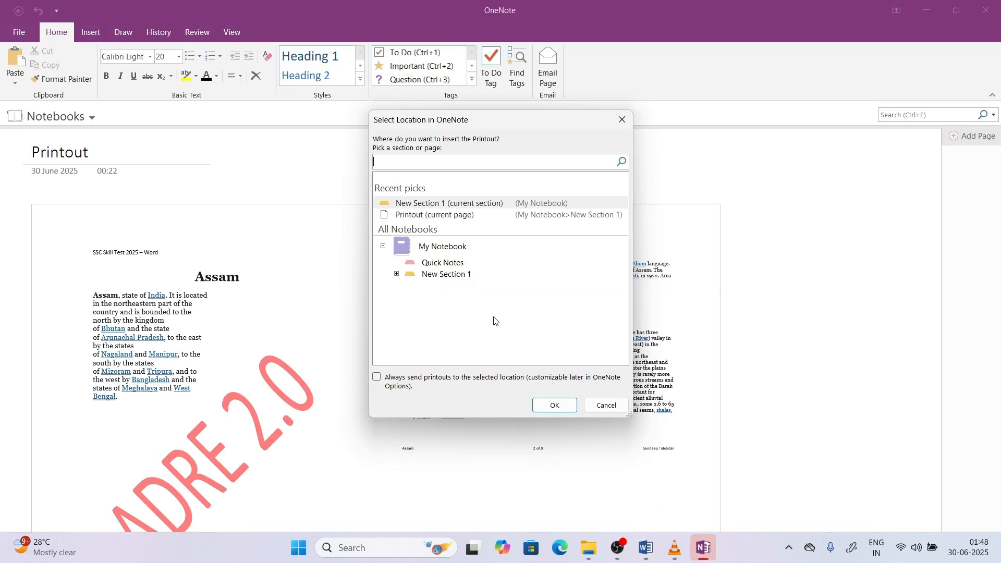
left_click(397, 274)
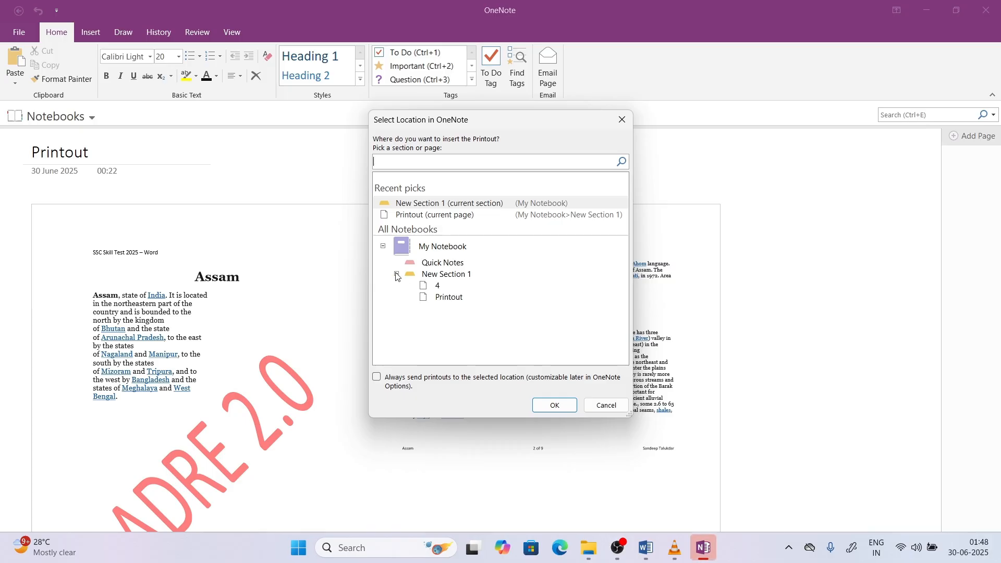
double_click(459, 278)
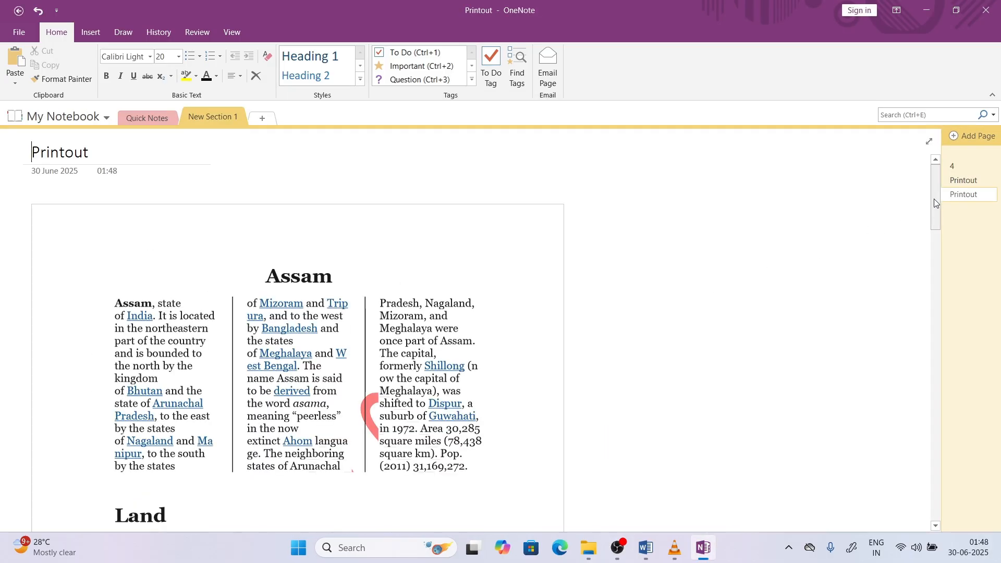
Look through the printed Assam pages in OneNote from start to end, and switch back to the Word document.
left_click_drag(935, 200, 961, 527)
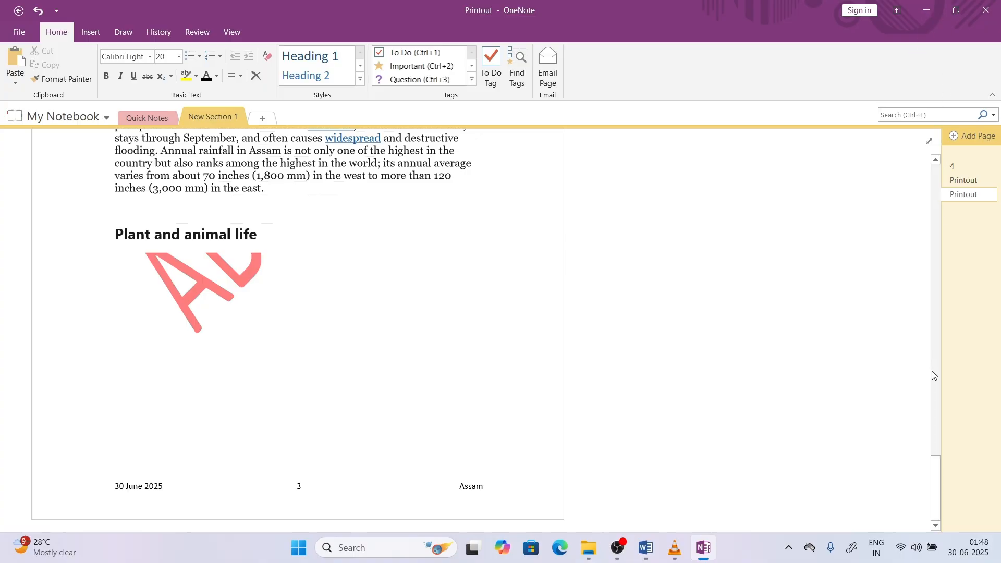
left_click_drag(932, 485, 976, 152)
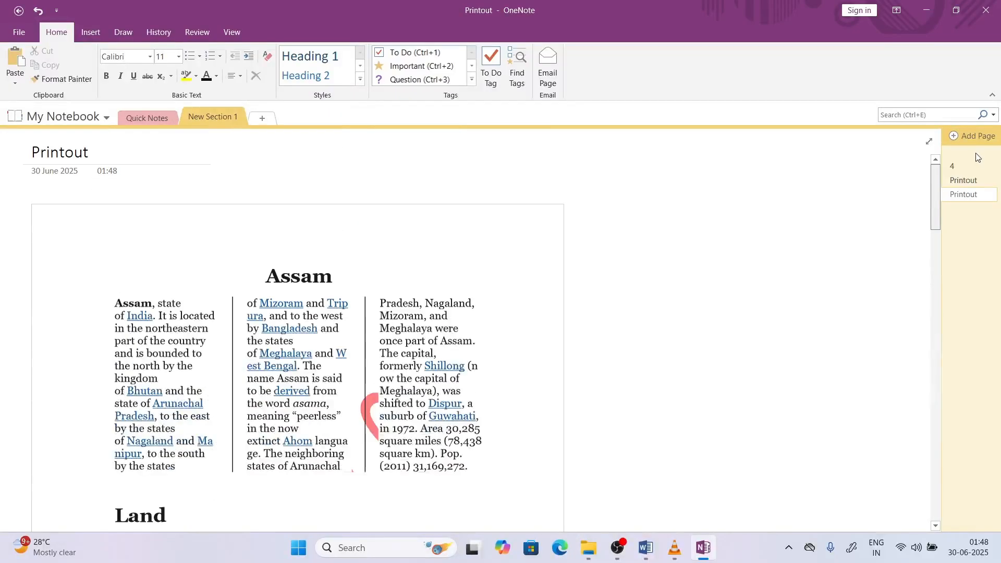
left_click(934, 10)
left_click(681, 379)
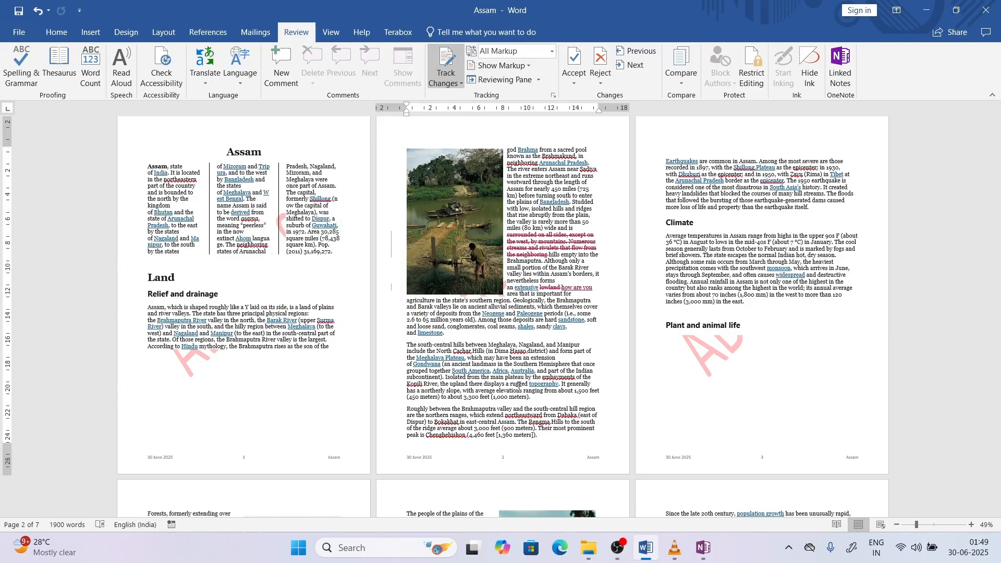
Review the one-sided and both-sides print choices and the page range options, and return to the Land heading in the document.
key("ctrl+p")
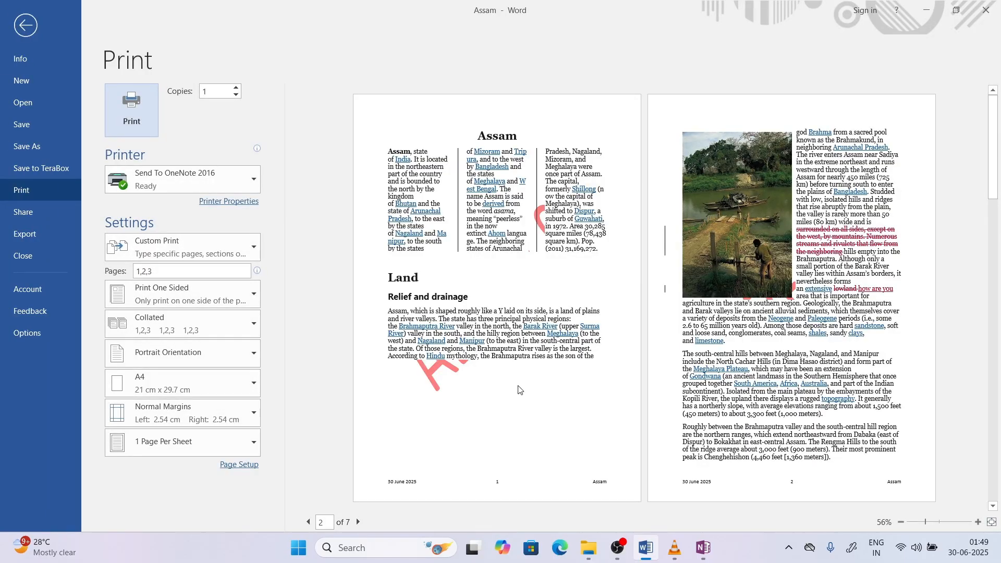
left_click(236, 301)
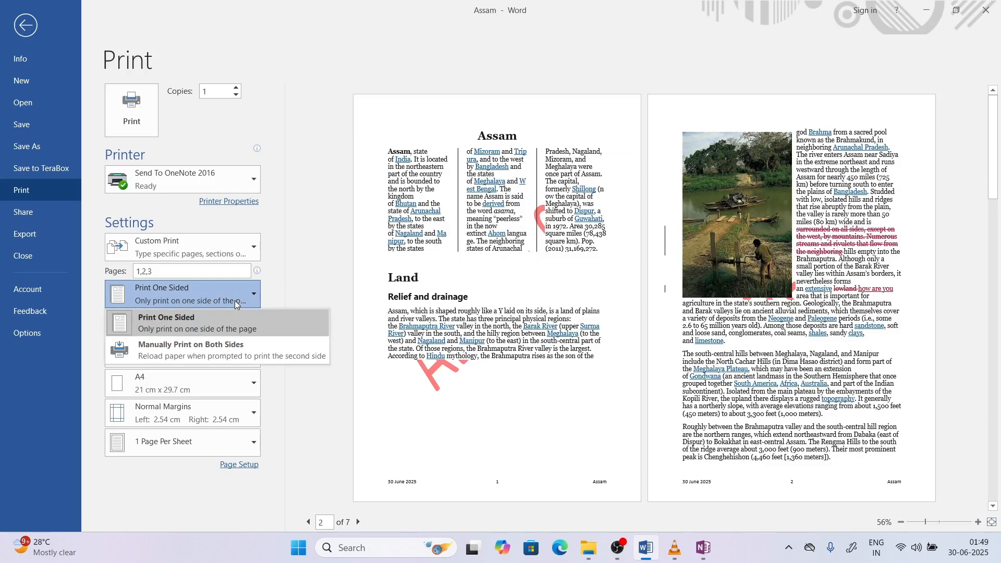
left_click(223, 250)
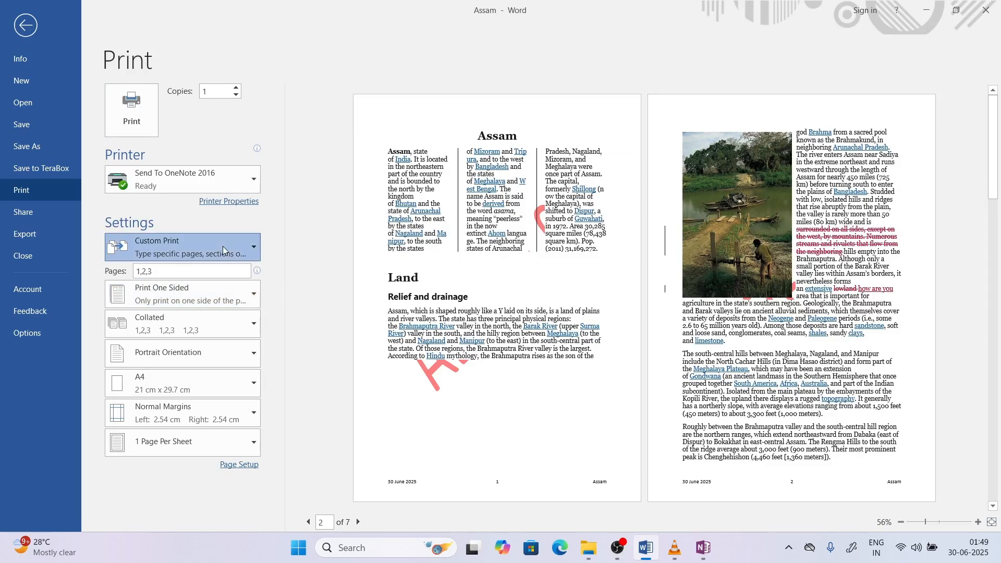
left_click(223, 251)
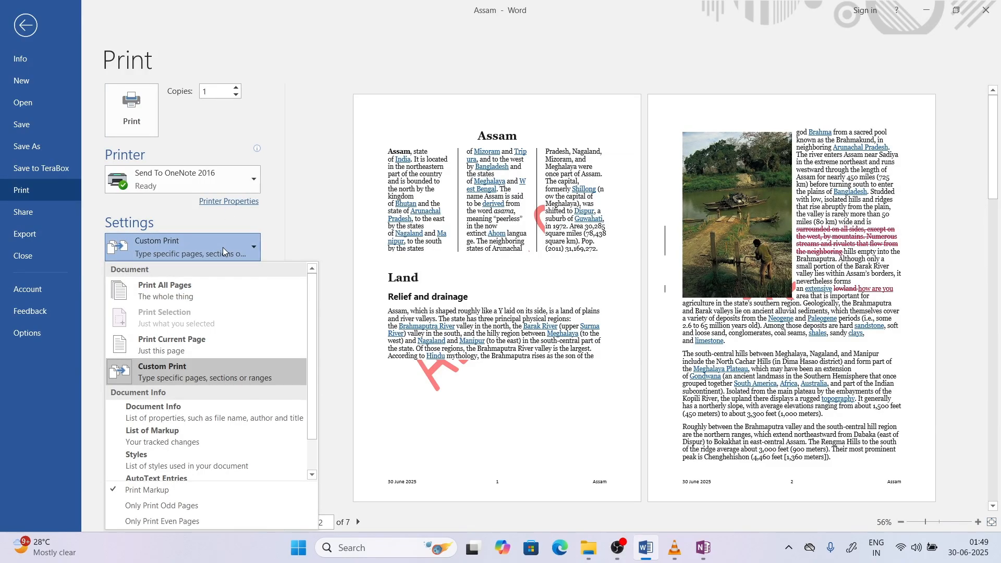
left_click(344, 202)
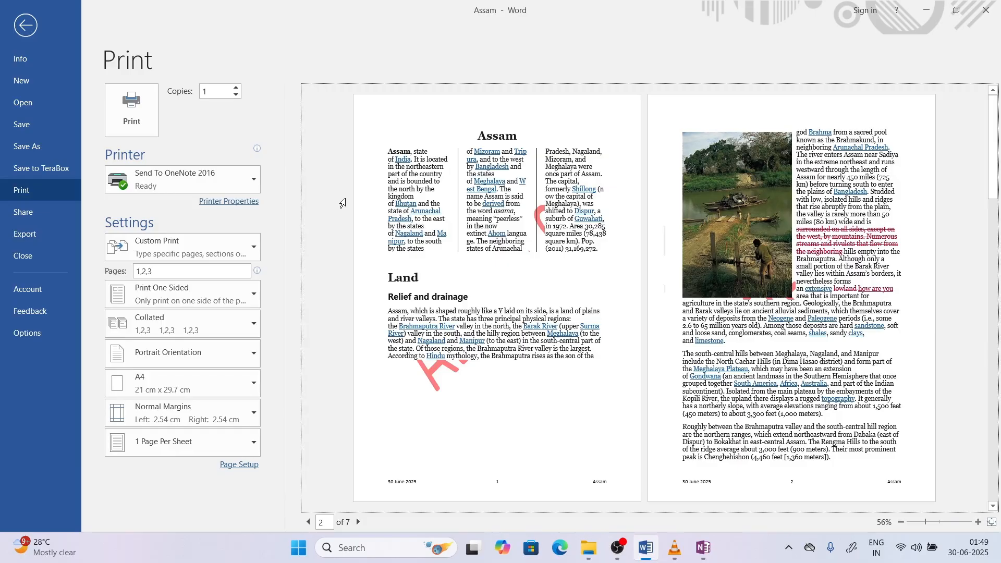
left_click(25, 25)
left_click(265, 273)
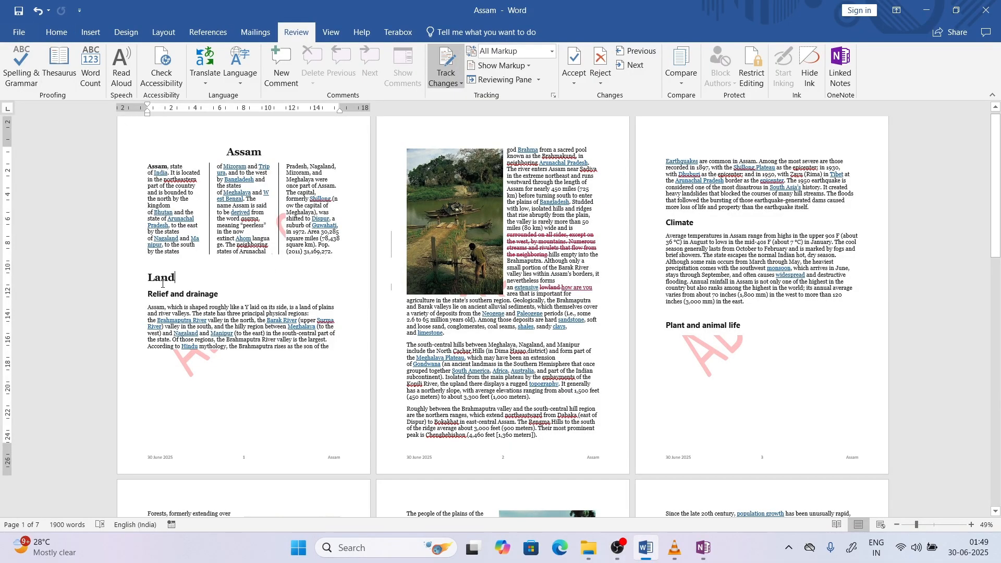
Set the printout layout to 2 pages per sheet and change it to 4 pages per sheet.
key("ctrl+p")
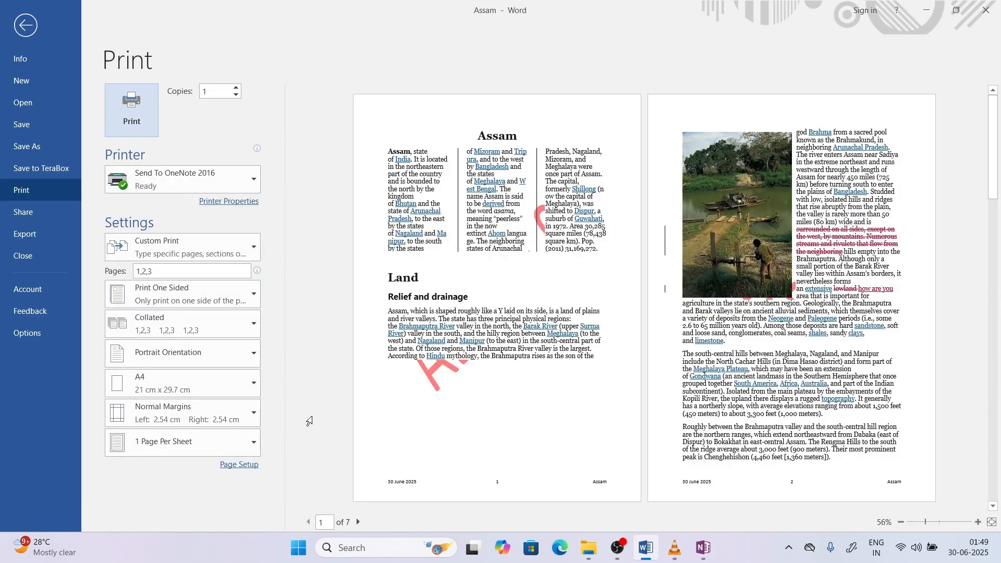
left_click(194, 446)
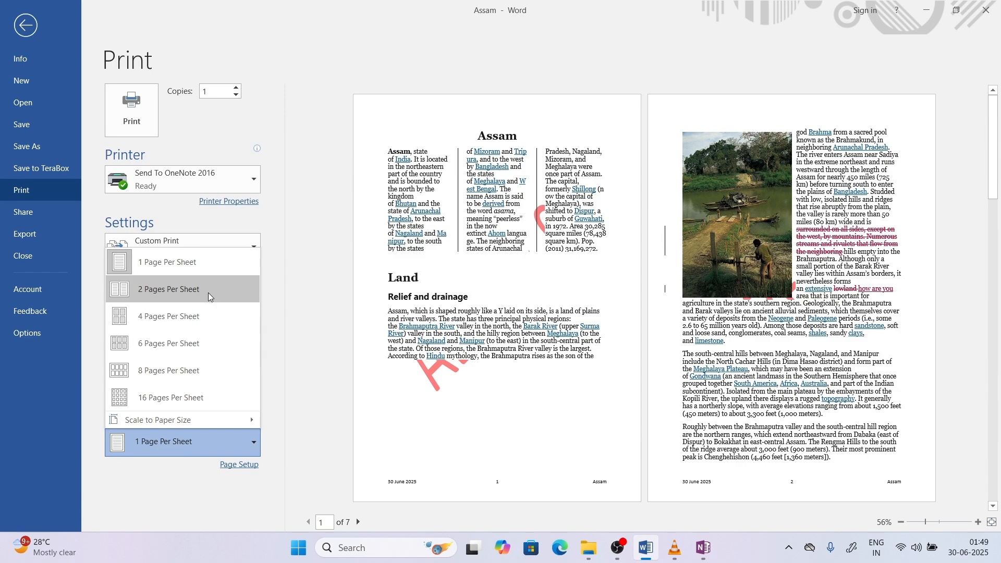
left_click(208, 292)
left_click(190, 443)
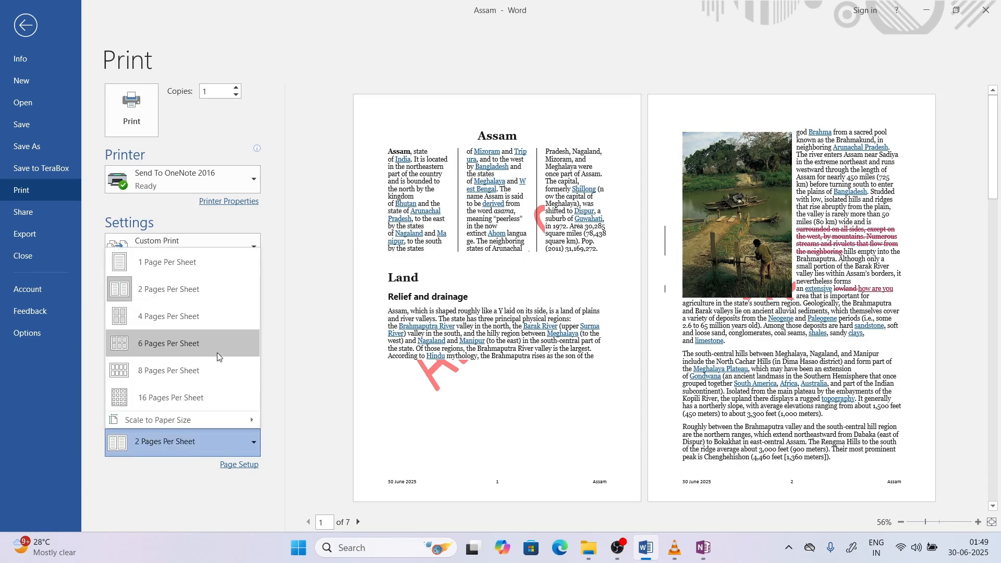
left_click(227, 318)
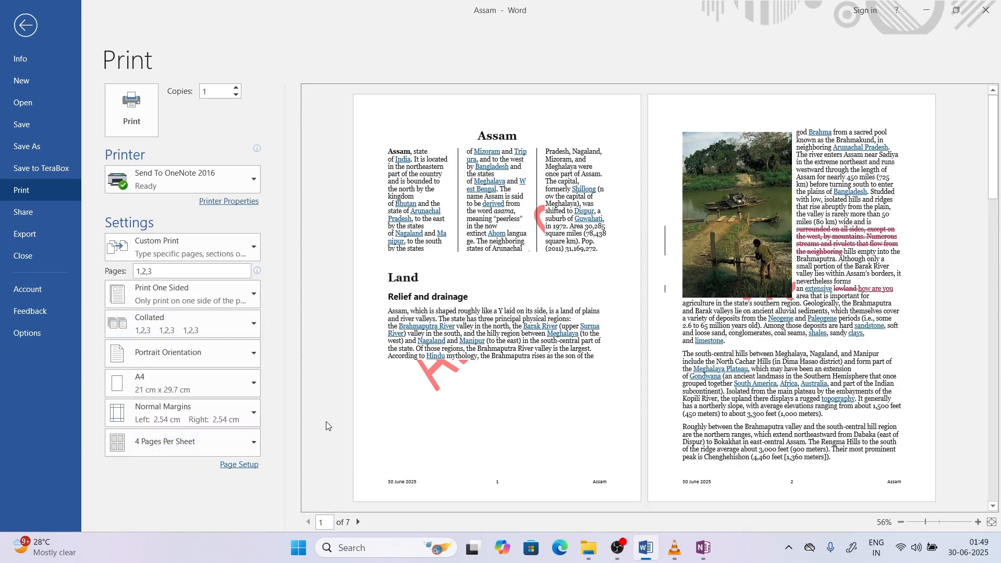
Check the page navigation in the print preview, and set the print margins to Narrow.
left_click(359, 522)
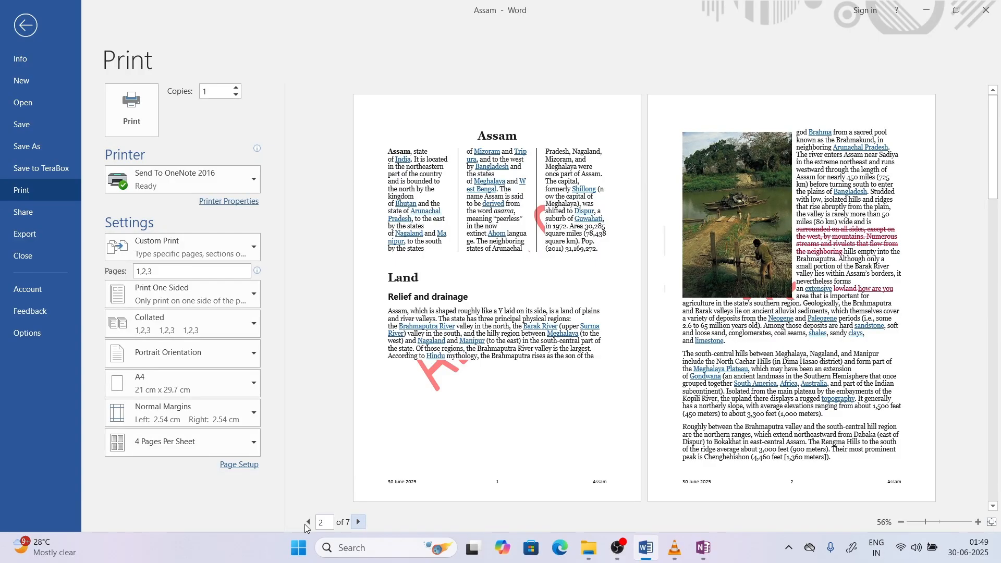
left_click(305, 523)
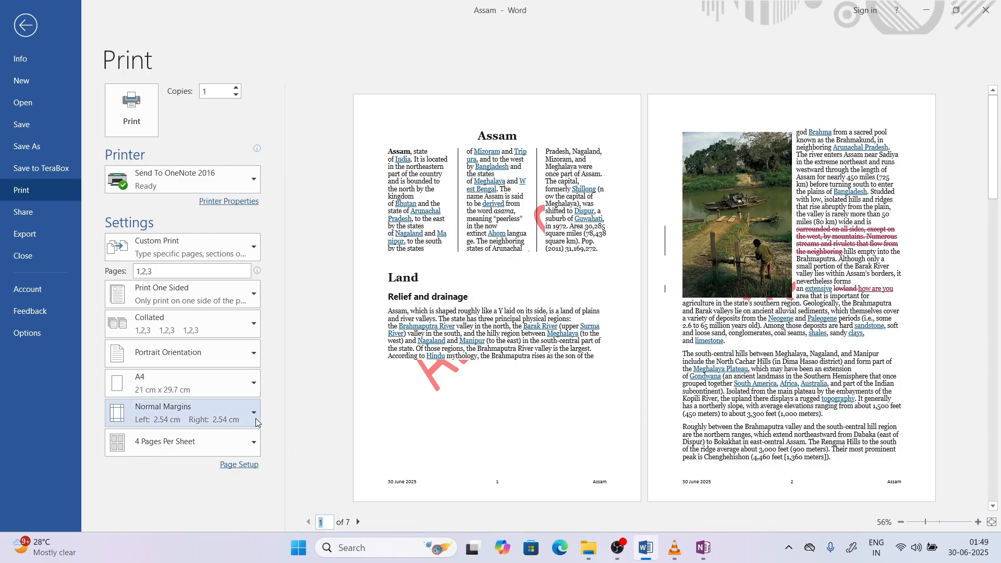
left_click(224, 410)
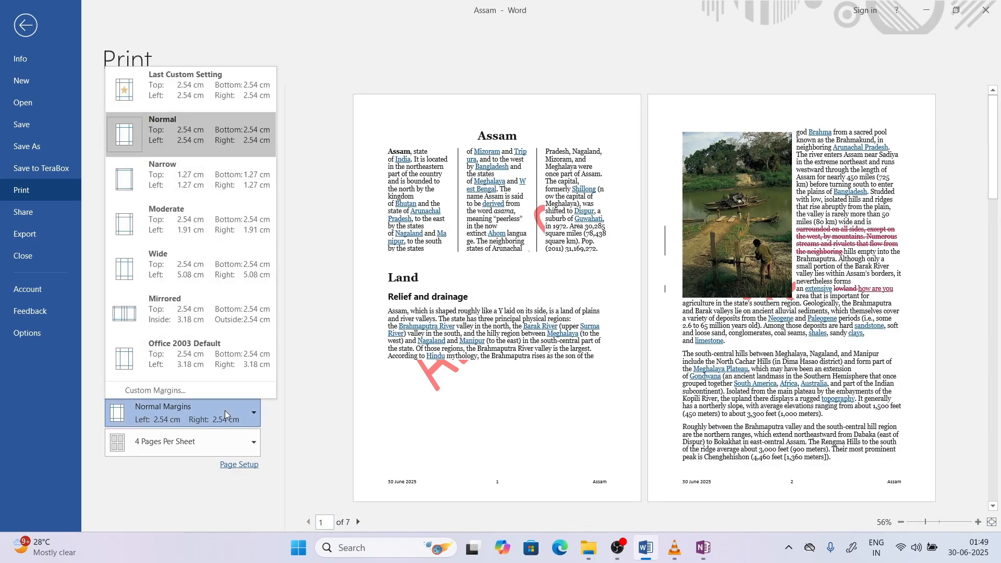
left_click(191, 144)
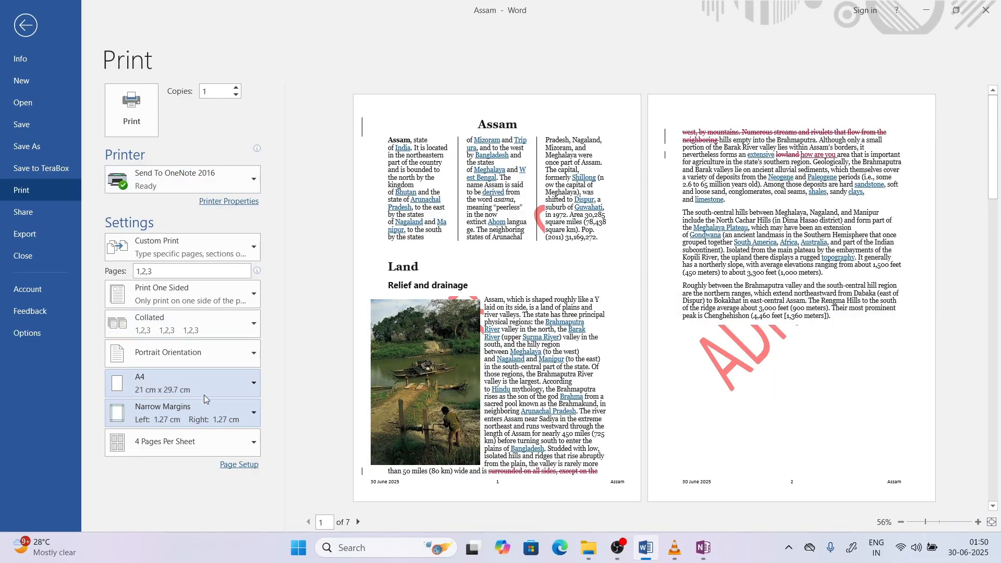
Try the Moderate and Wide margin presets, and return the print margins to Narrow.
left_click(205, 407)
left_click(227, 220)
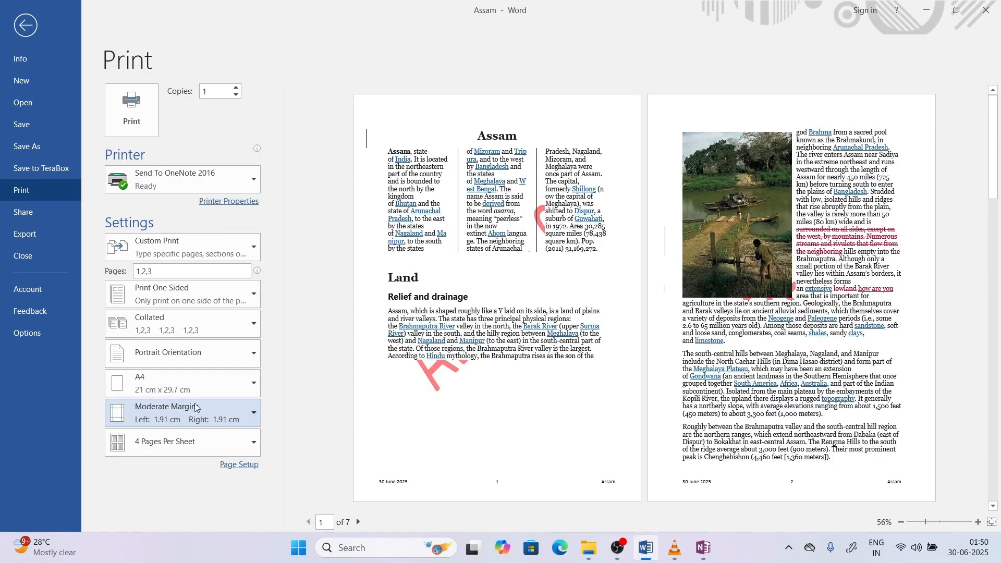
left_click(195, 402)
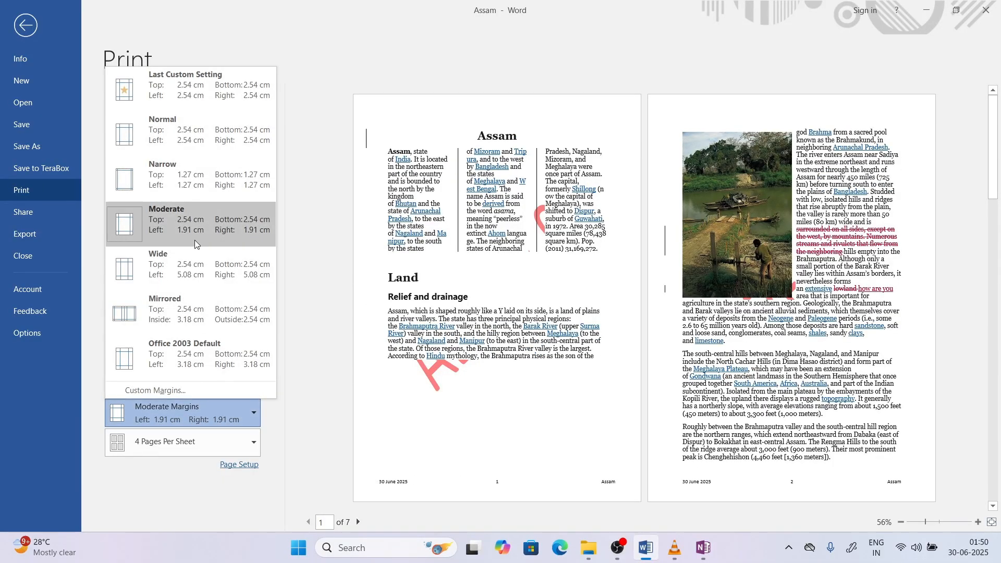
left_click(191, 267)
left_click(179, 418)
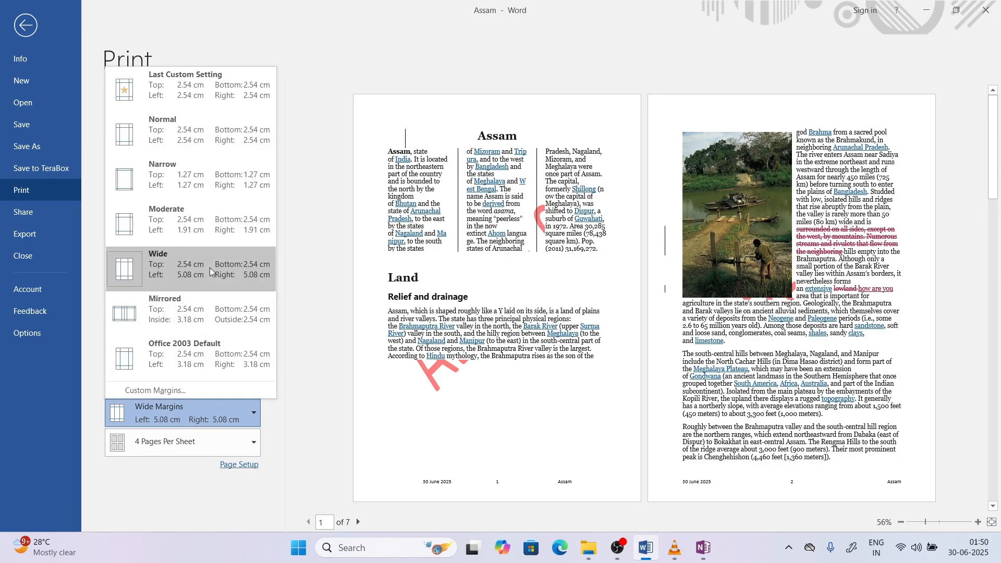
left_click(215, 177)
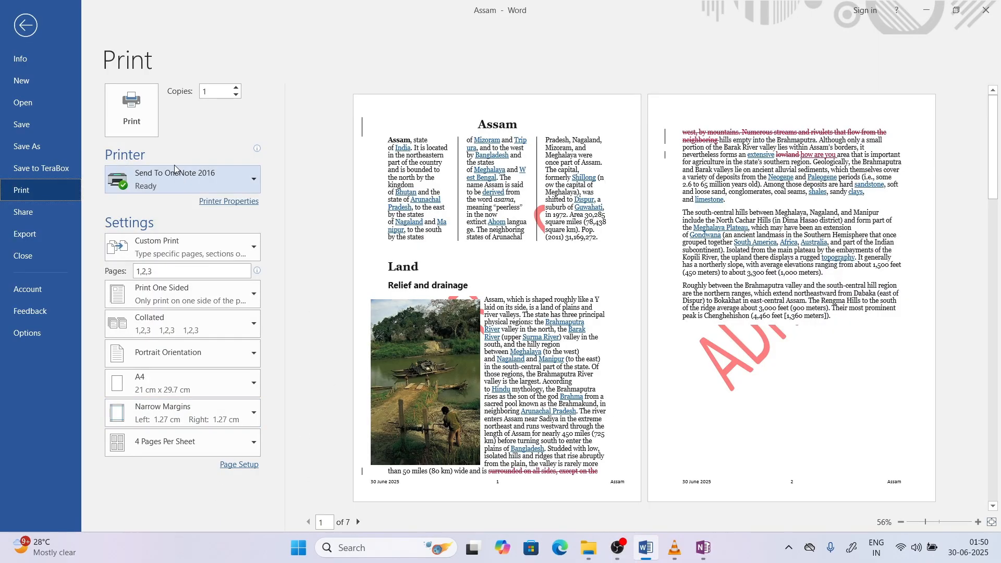
Print pages 1,2,3 at 4 pages per sheet to New Section 1 in OneNote, view the printout, and switch back to Word.
left_click(146, 113)
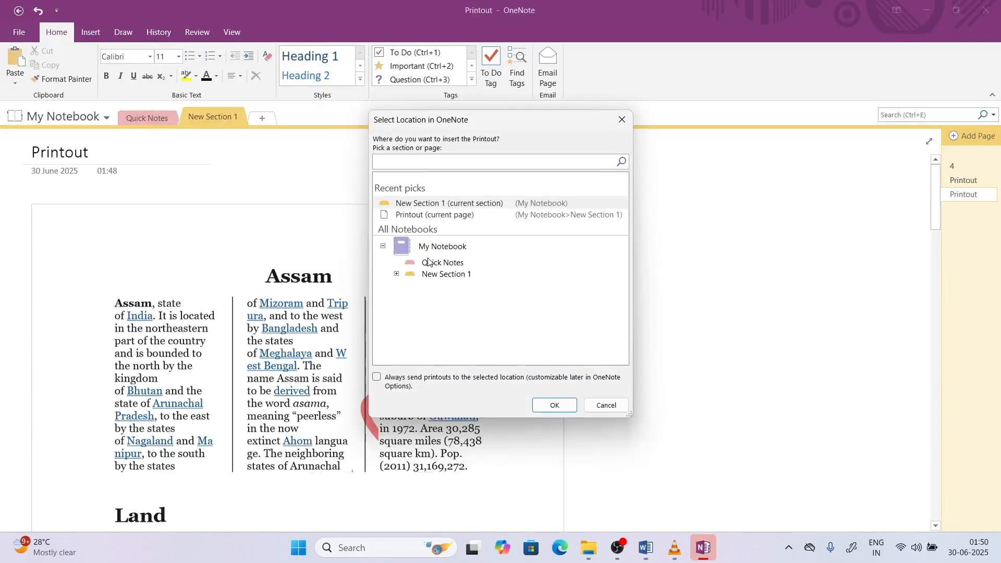
left_click(551, 401)
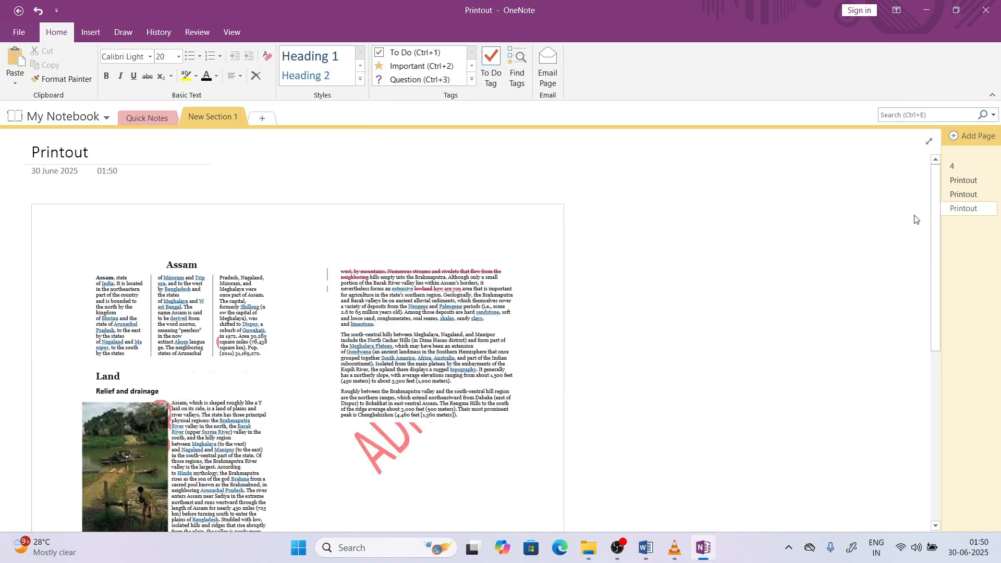
left_click_drag(937, 224, 961, 219)
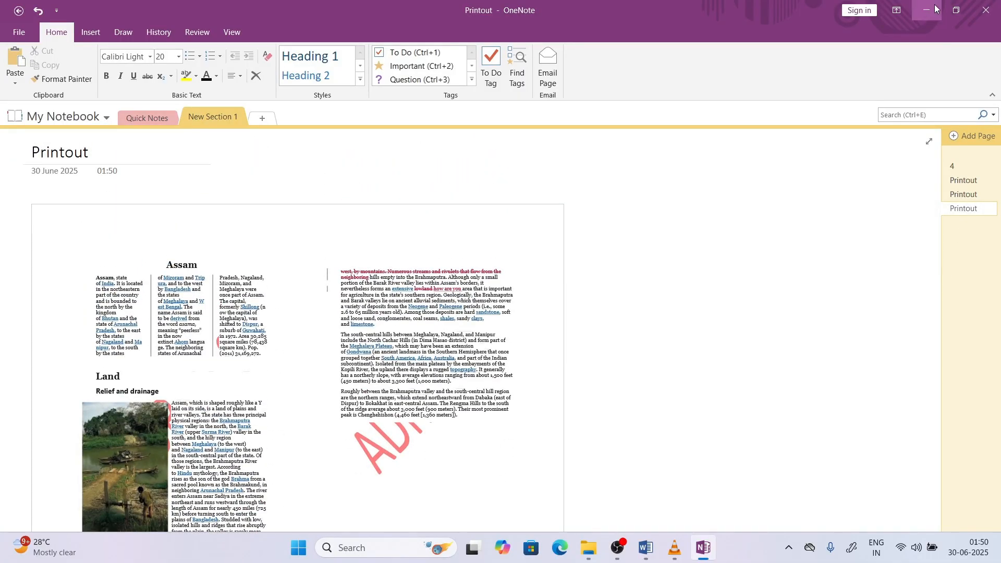
left_click(645, 548)
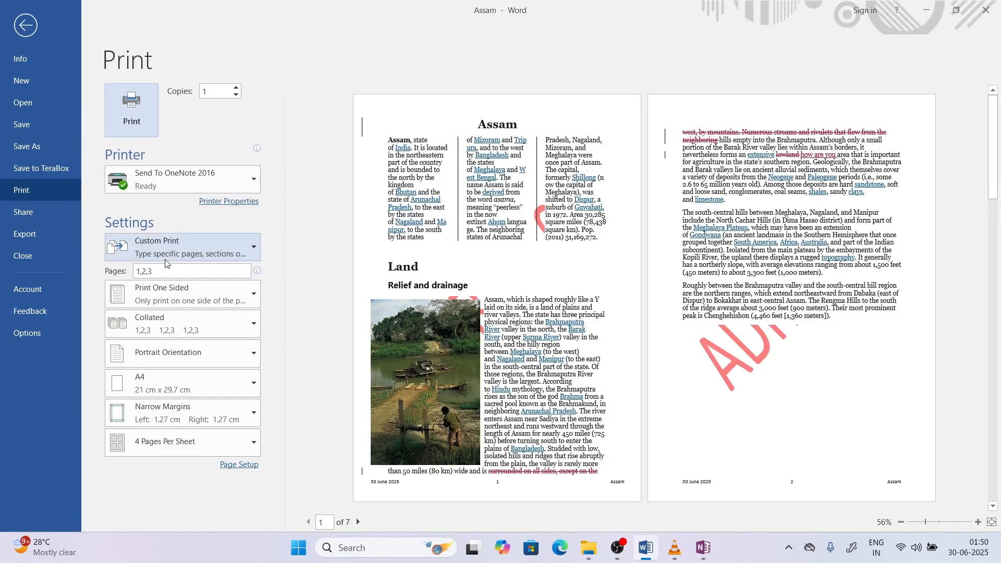
Clear the custom page range so the print scope is Print All Pages.
left_click(108, 272)
key("BackSpace")
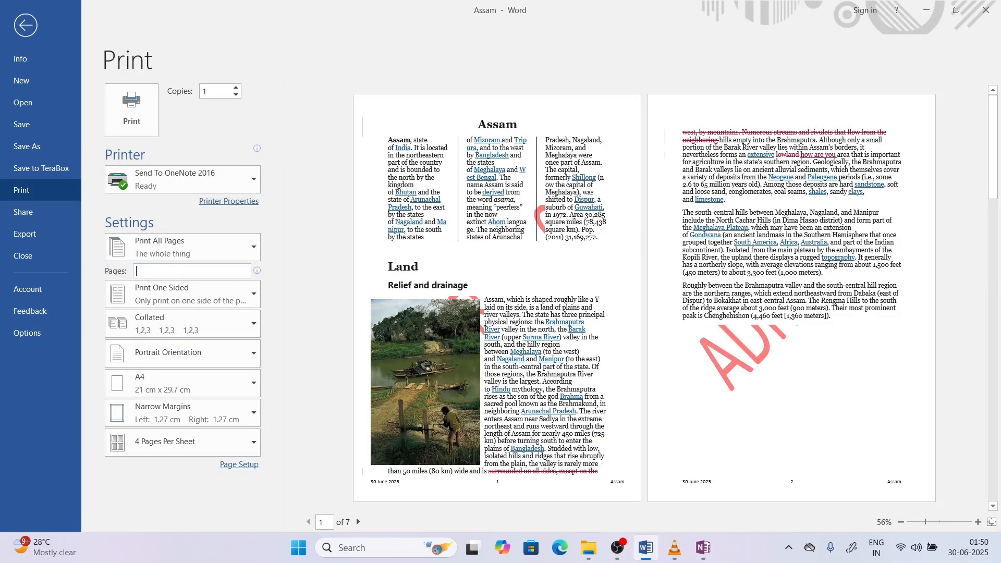
left_click(204, 240)
left_click(266, 239)
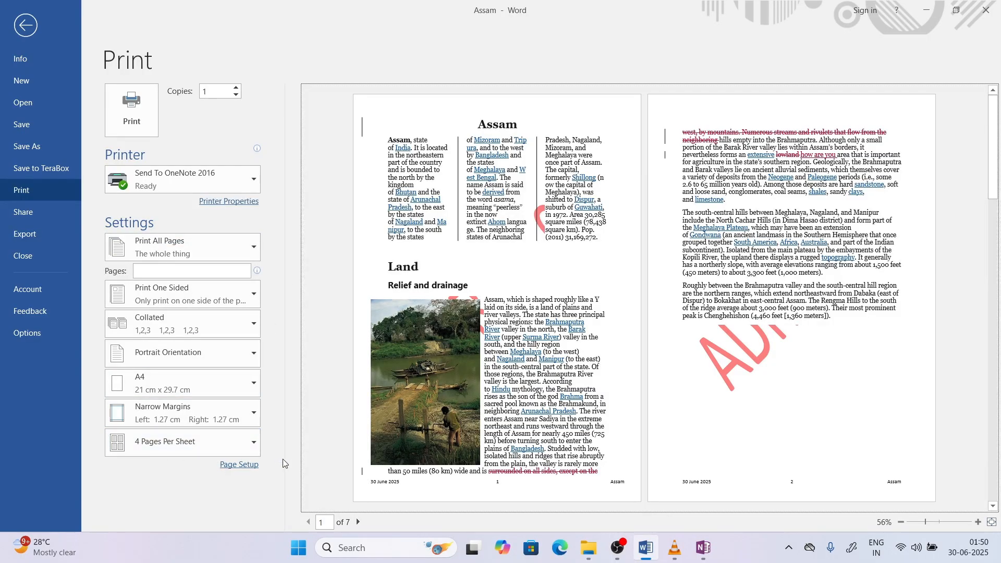
Print the whole Assam document to New Section 1 of My Notebook in OneNote, and look through the printout to its end.
left_click(108, 94)
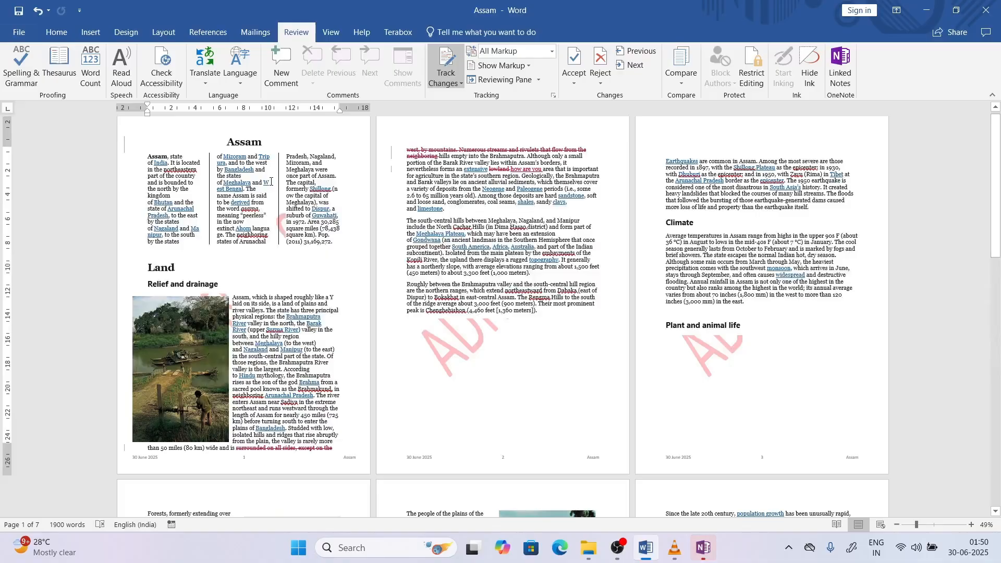
left_click(713, 558)
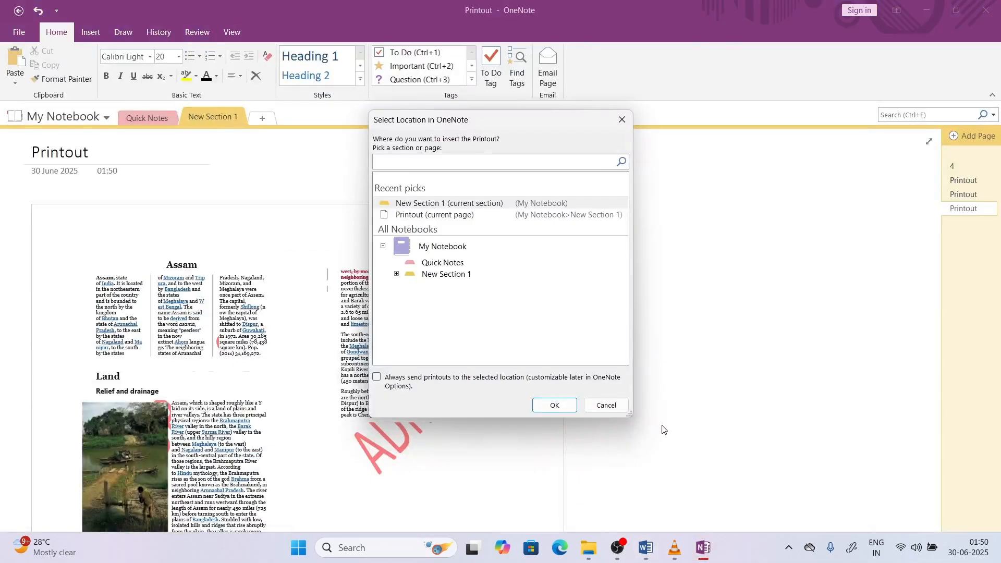
left_click(555, 408)
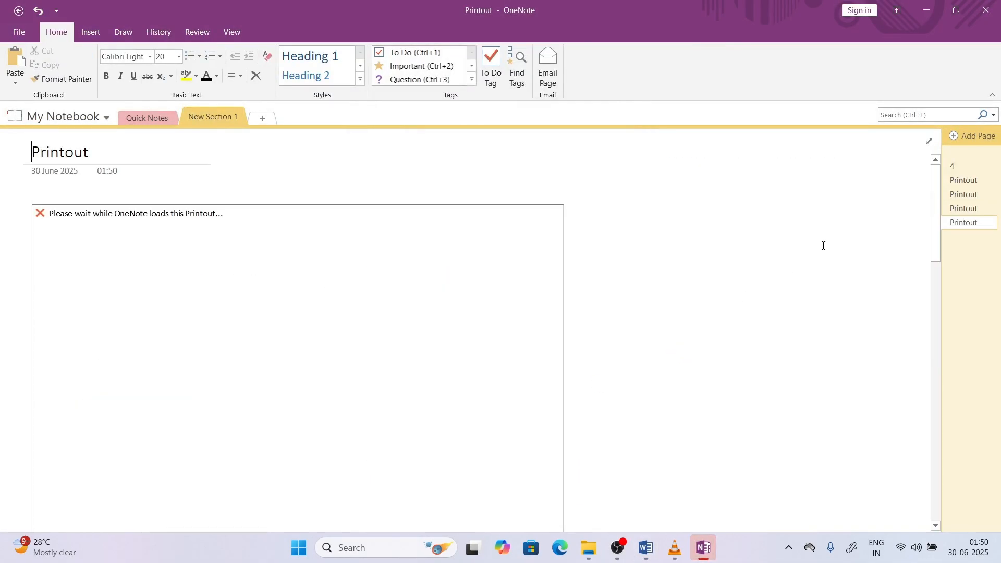
left_click_drag(931, 206, 936, 456)
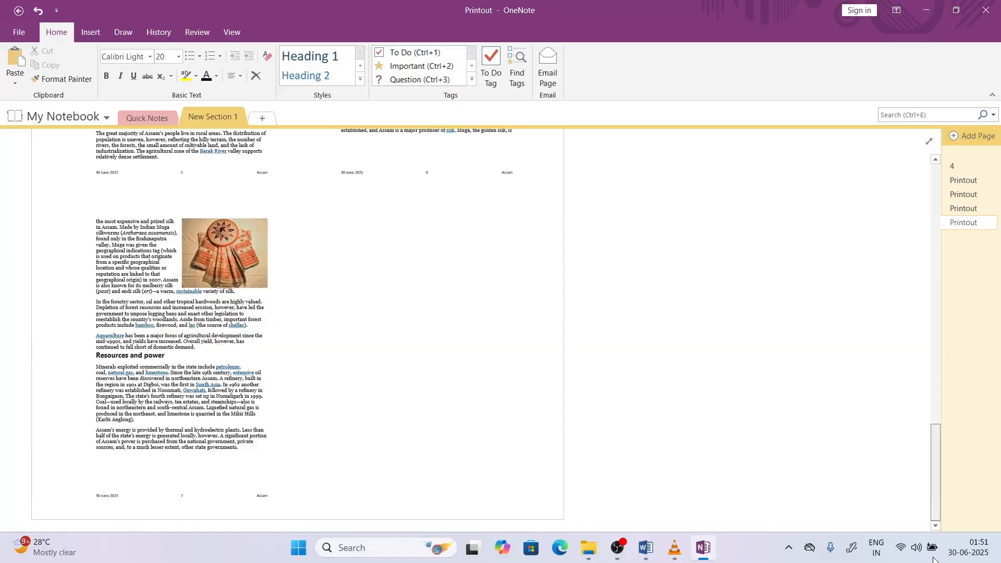